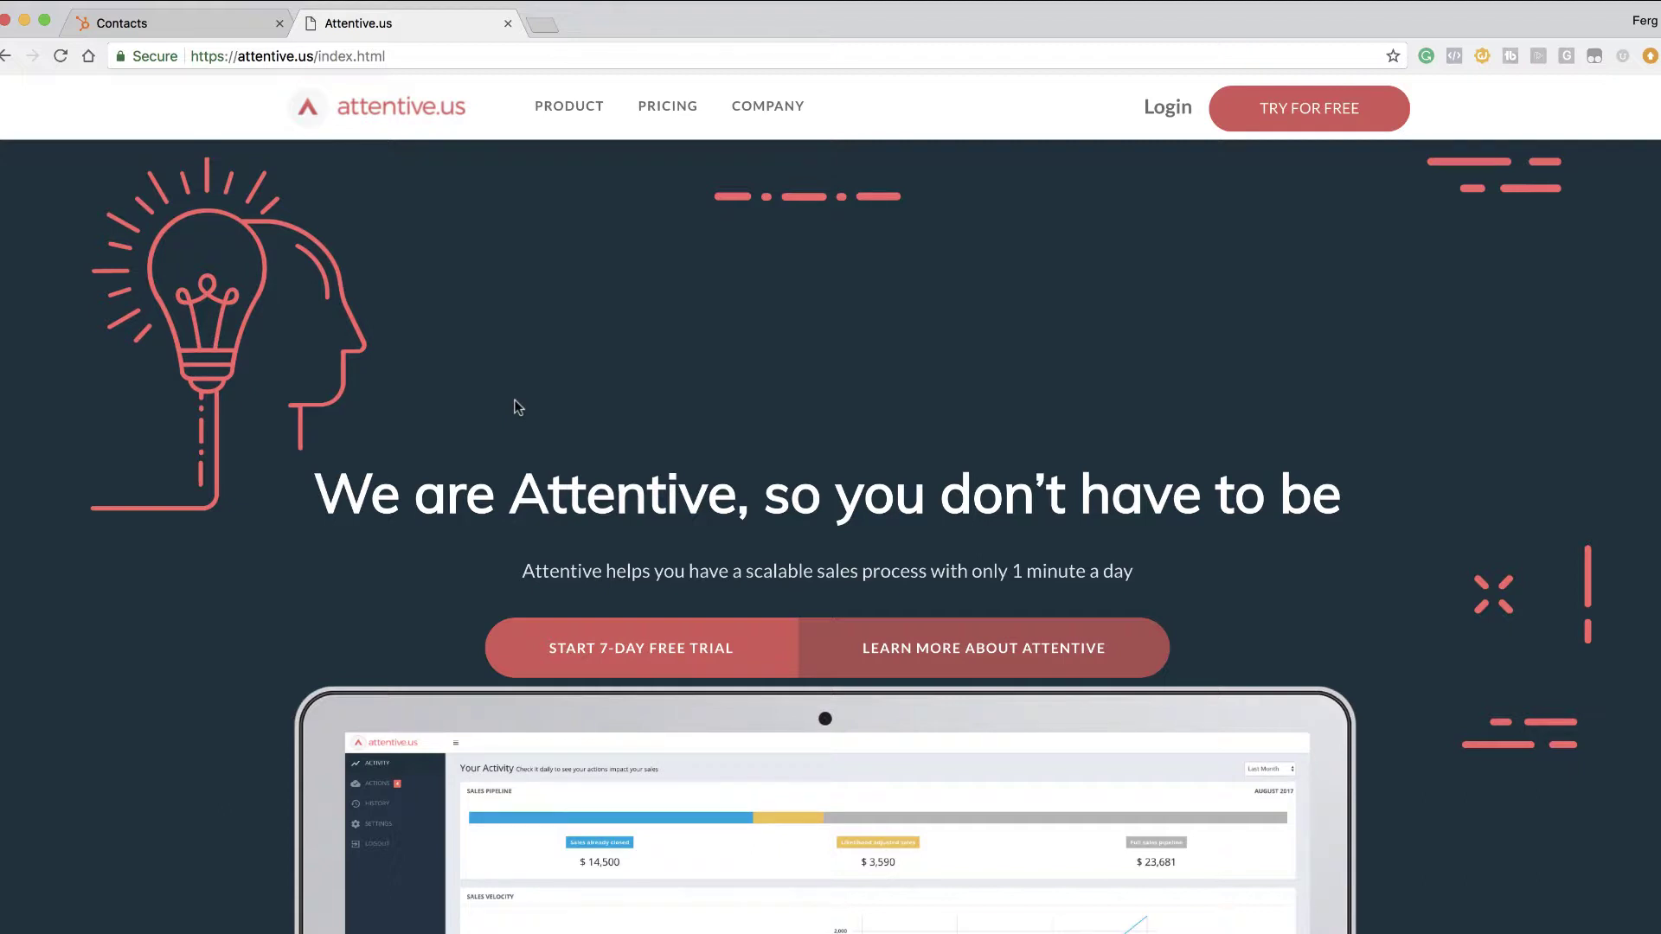
Review the Attentive.us home page, including its HubSpot CRM integration section and key features.
scroll(518, 459, down, 3)
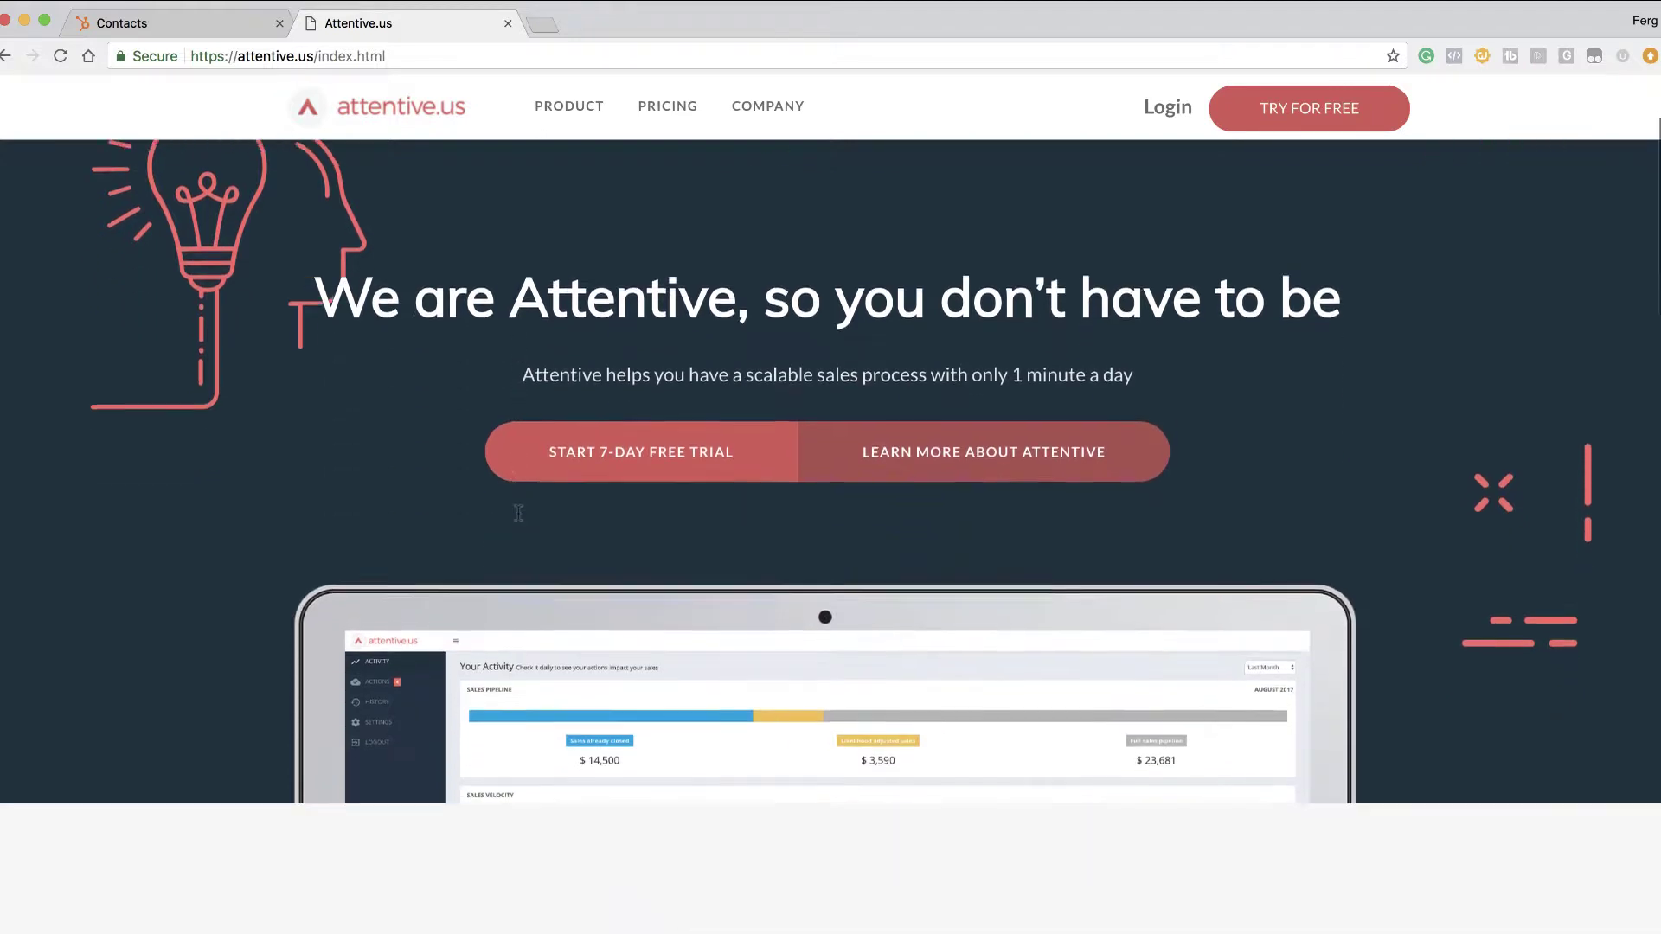
scroll(517, 512, down, 5)
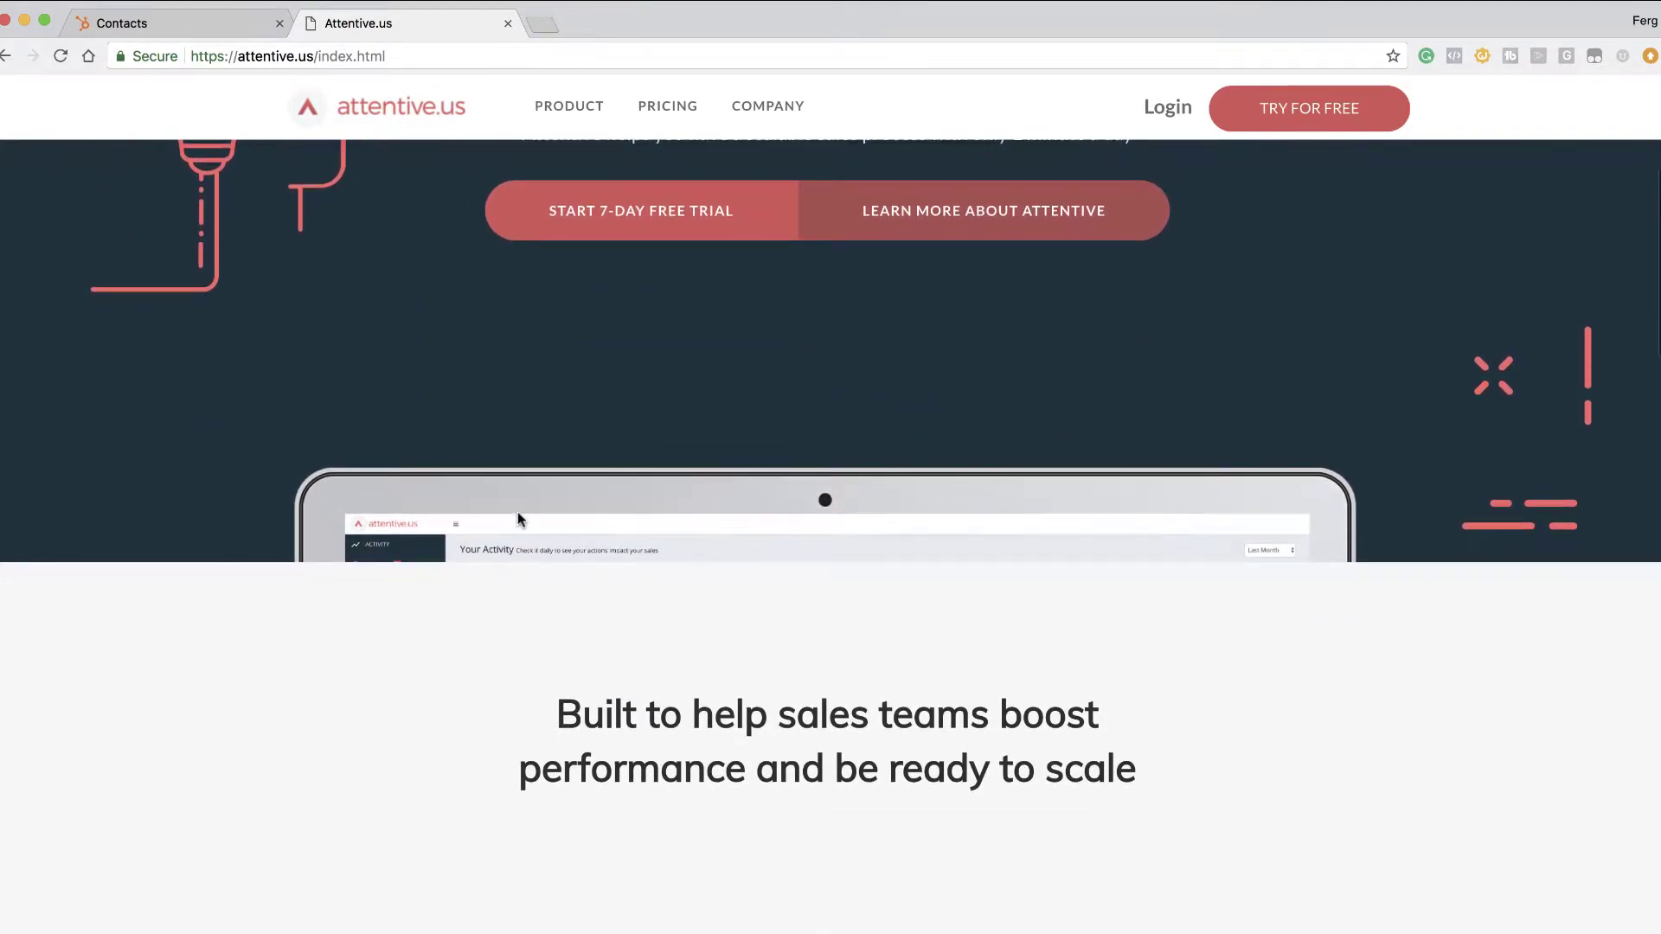
scroll(517, 519, down, 2)
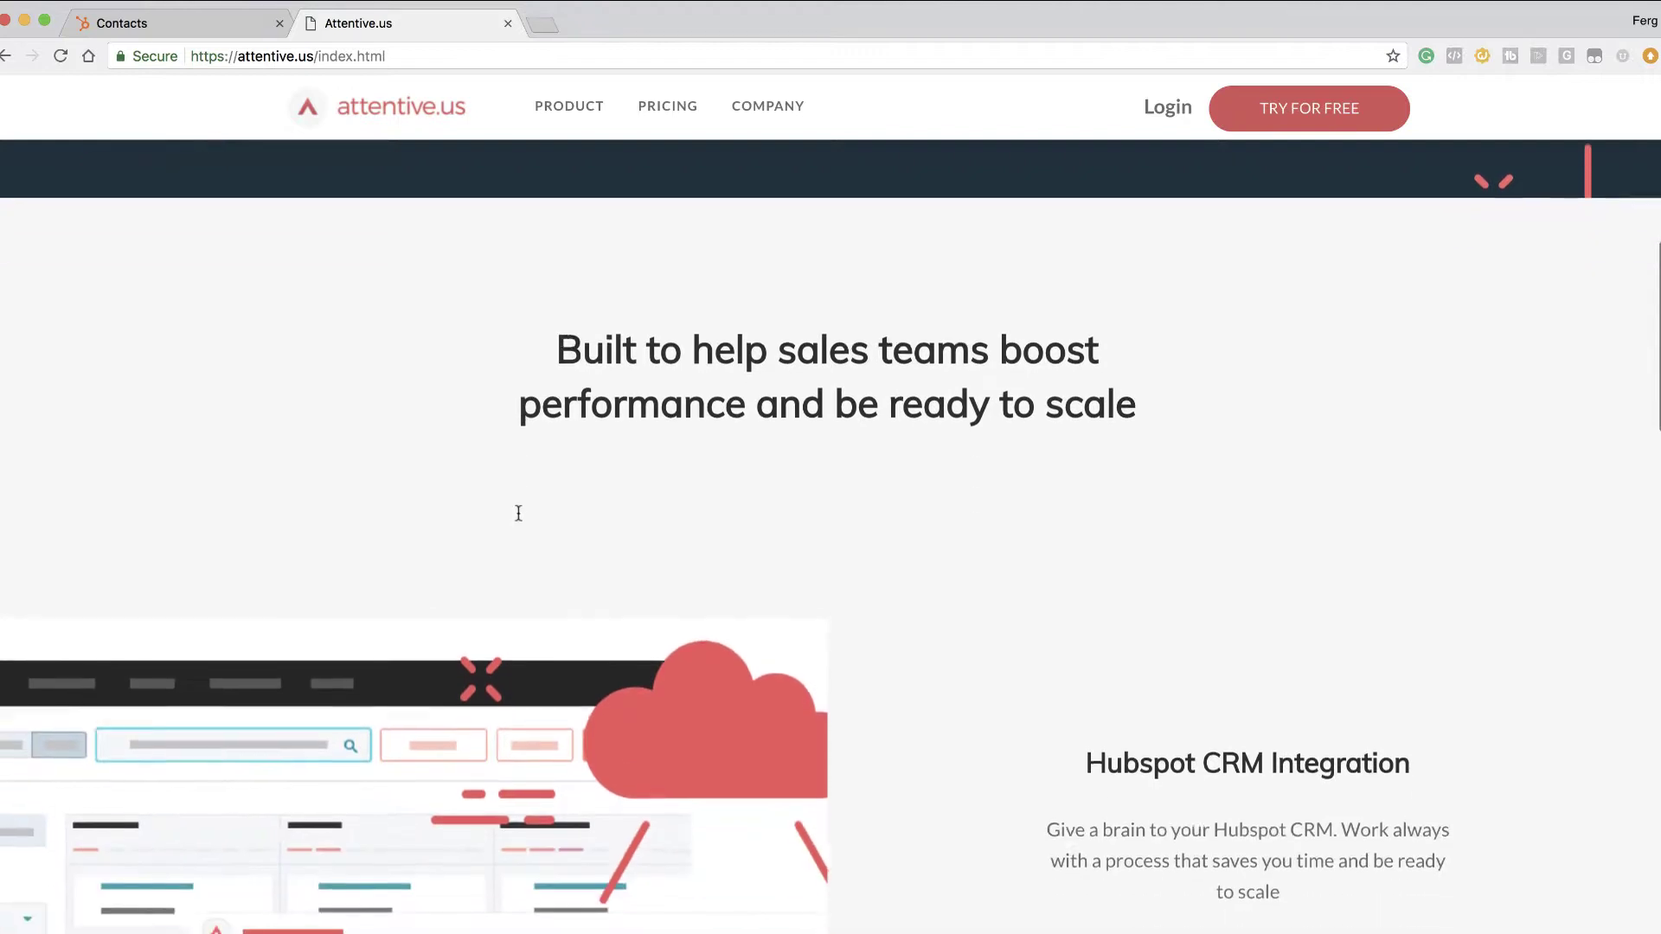
scroll(517, 519, down, 3)
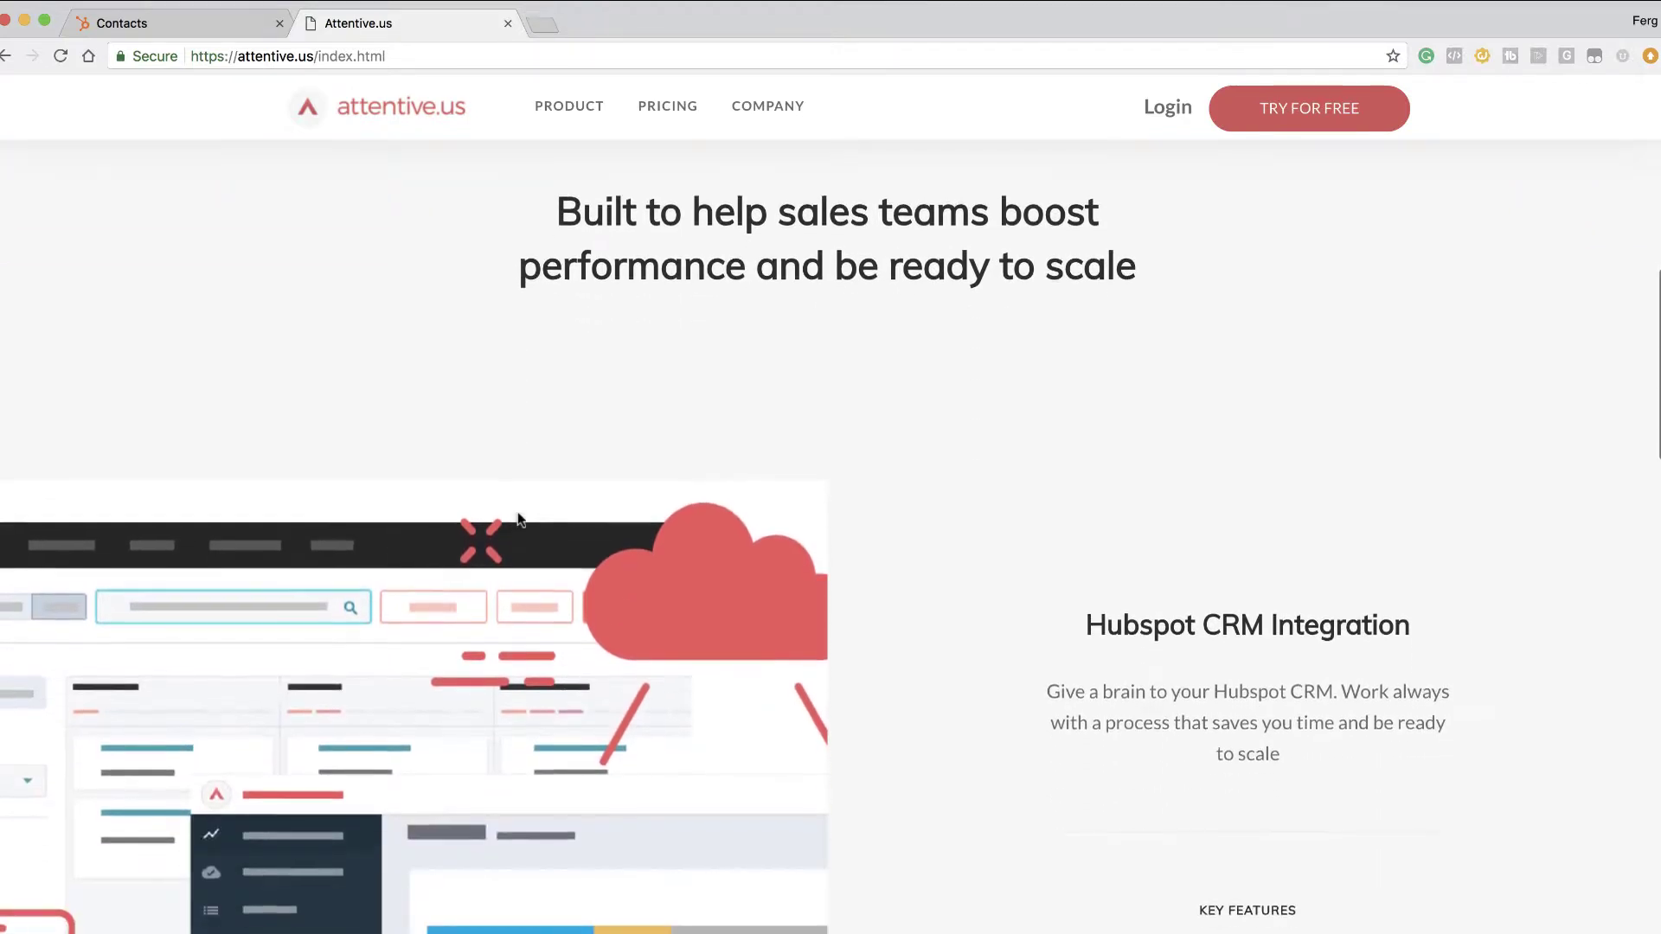
scroll(518, 518, down, 6)
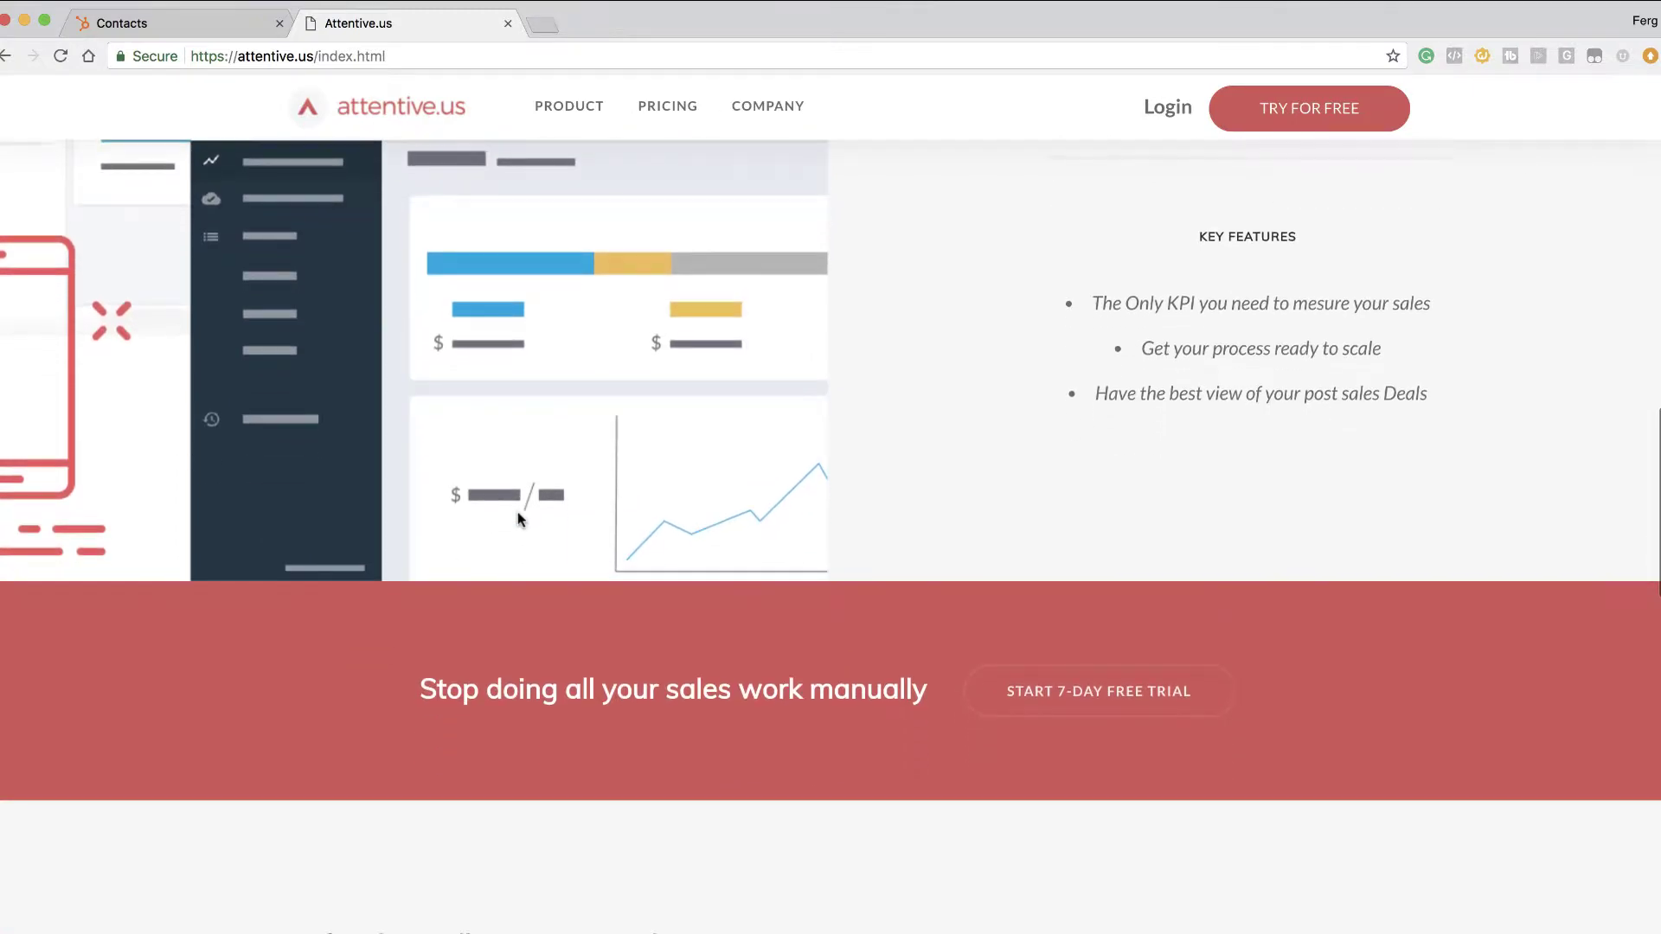
scroll(517, 519, up, 5)
scroll(518, 519, up, 15)
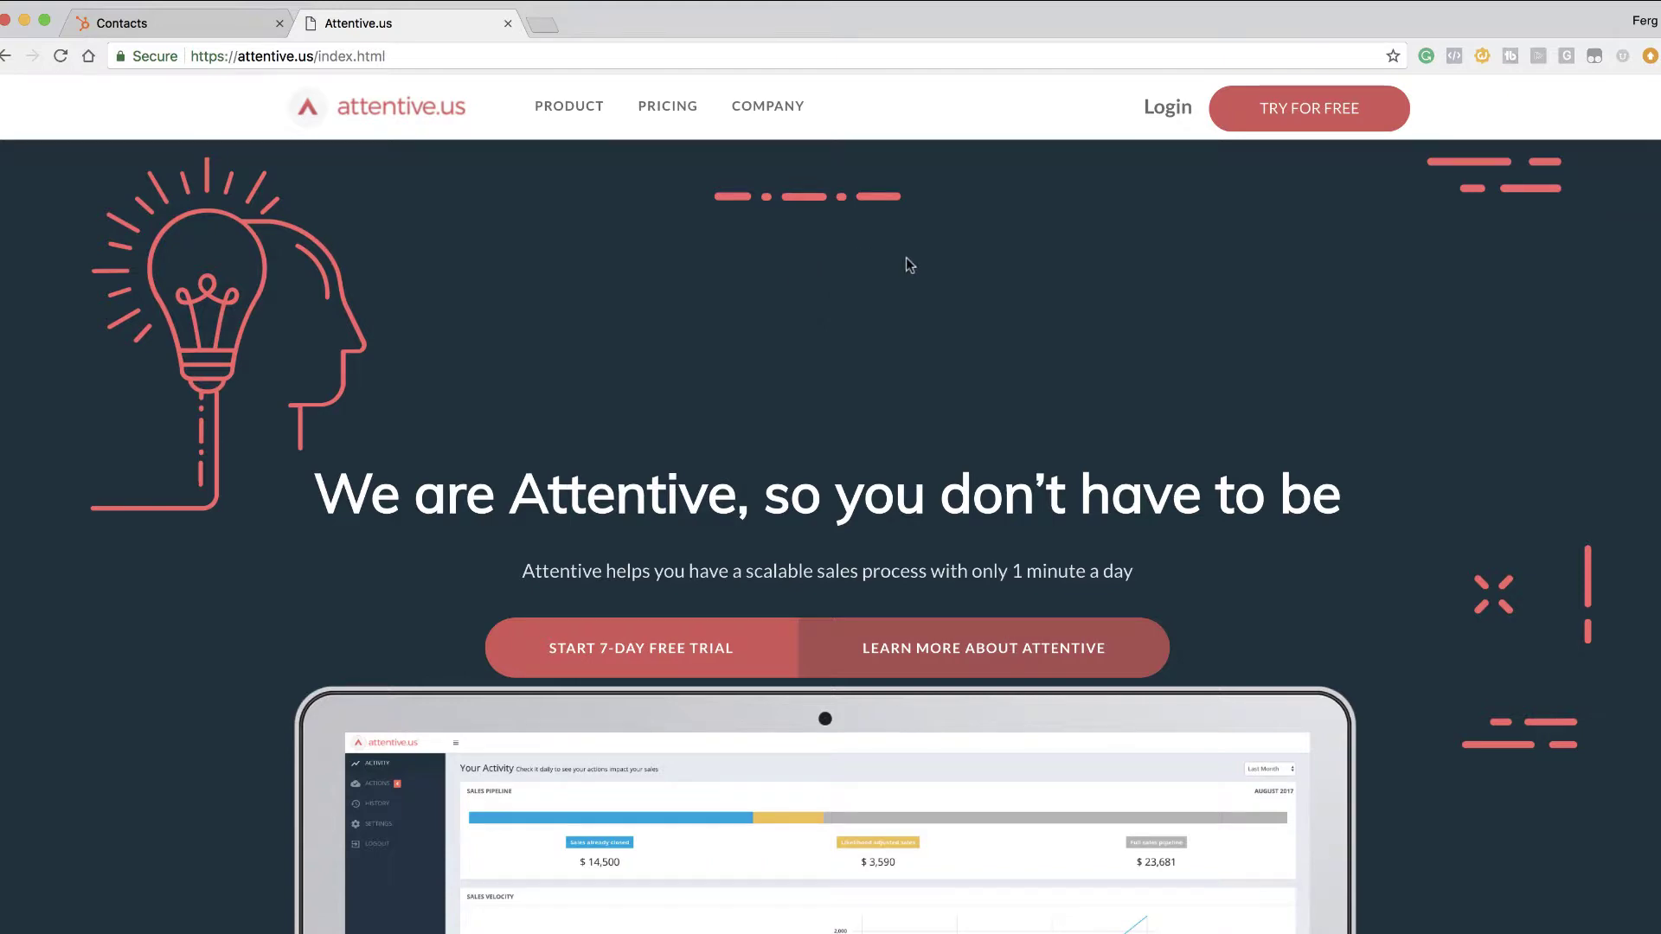
Open the Product page and examine the pipeline metrics, activity dashboard, CRM update and Slack connection features.
click(571, 109)
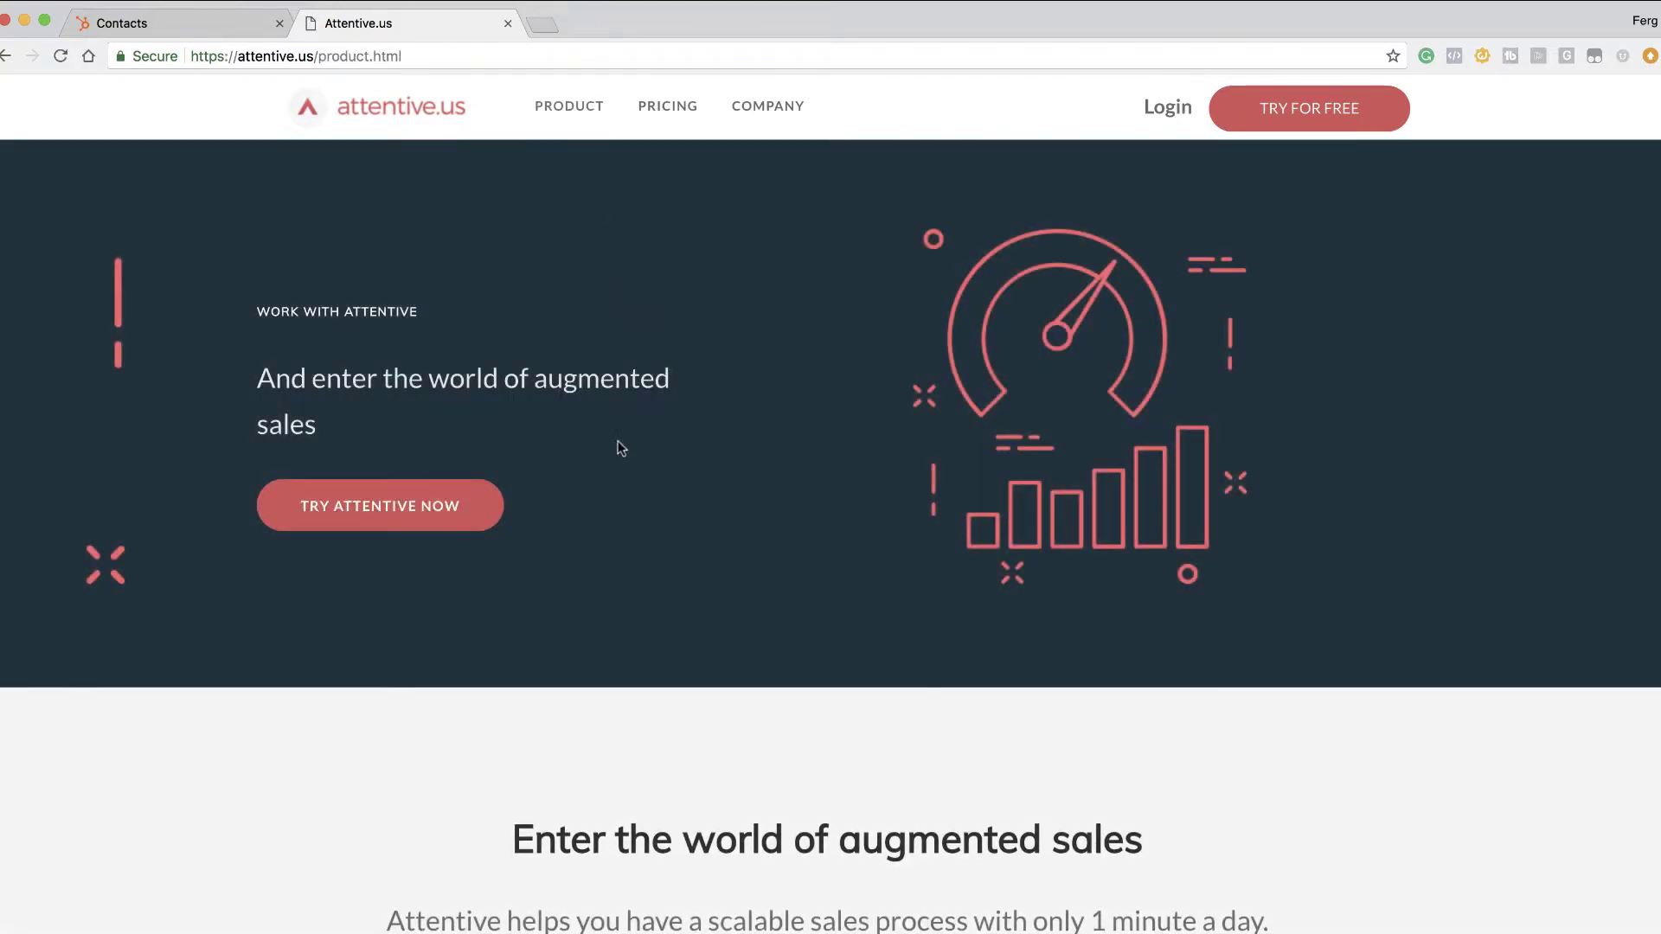
scroll(621, 447, down, 10)
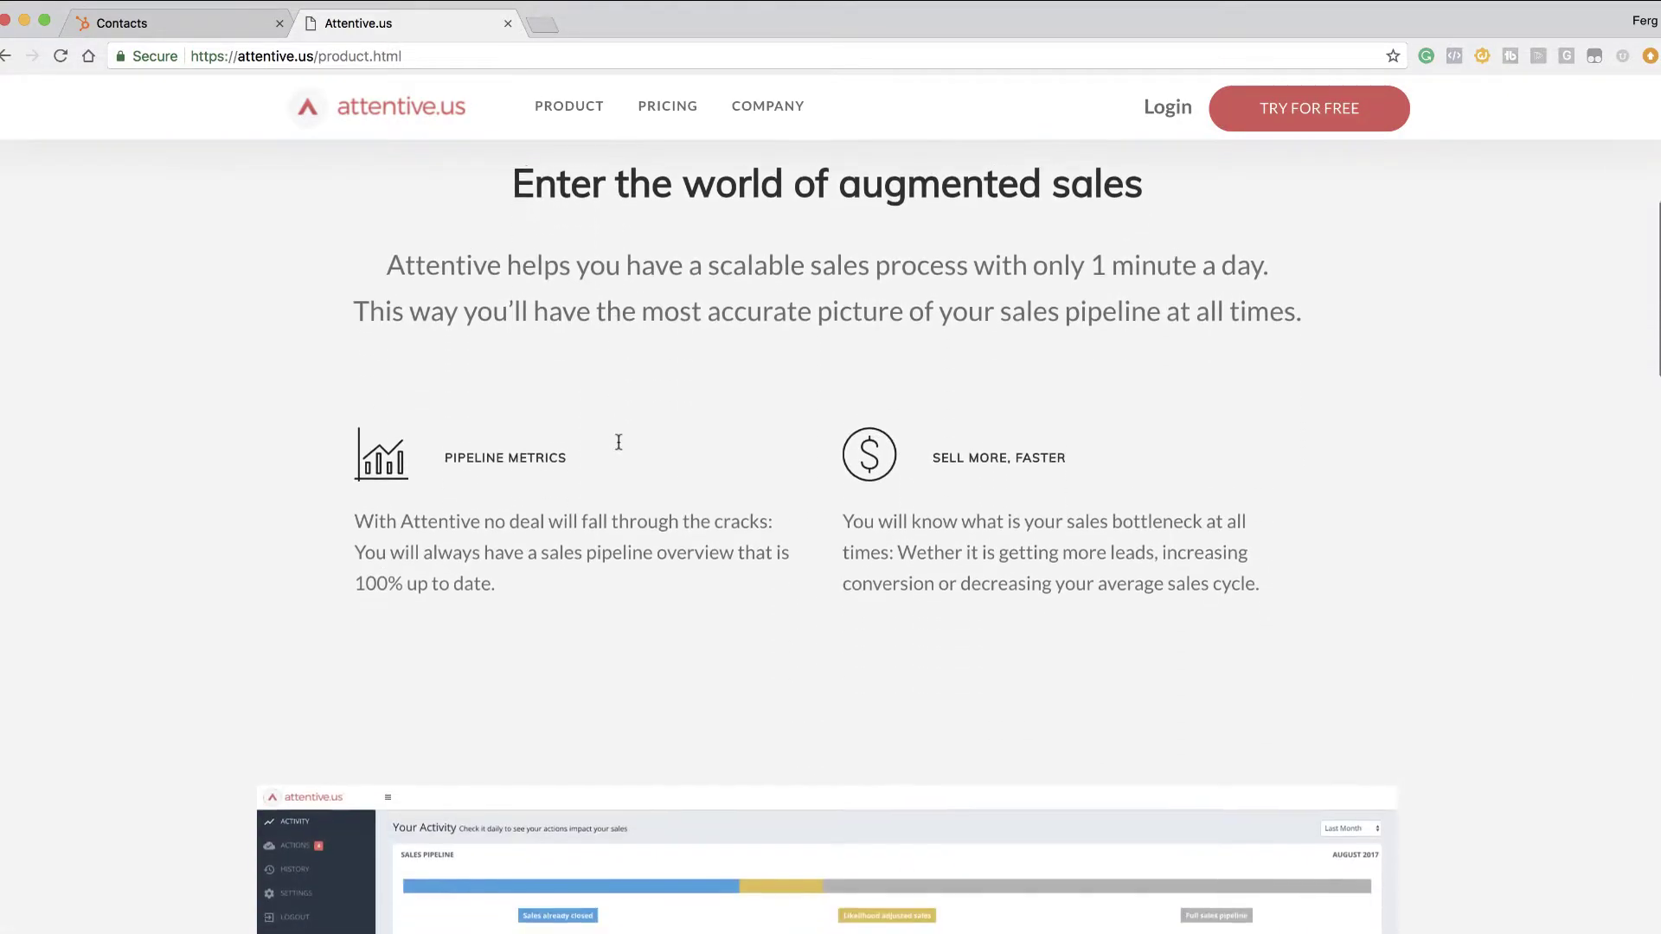
scroll(619, 442, down, 9)
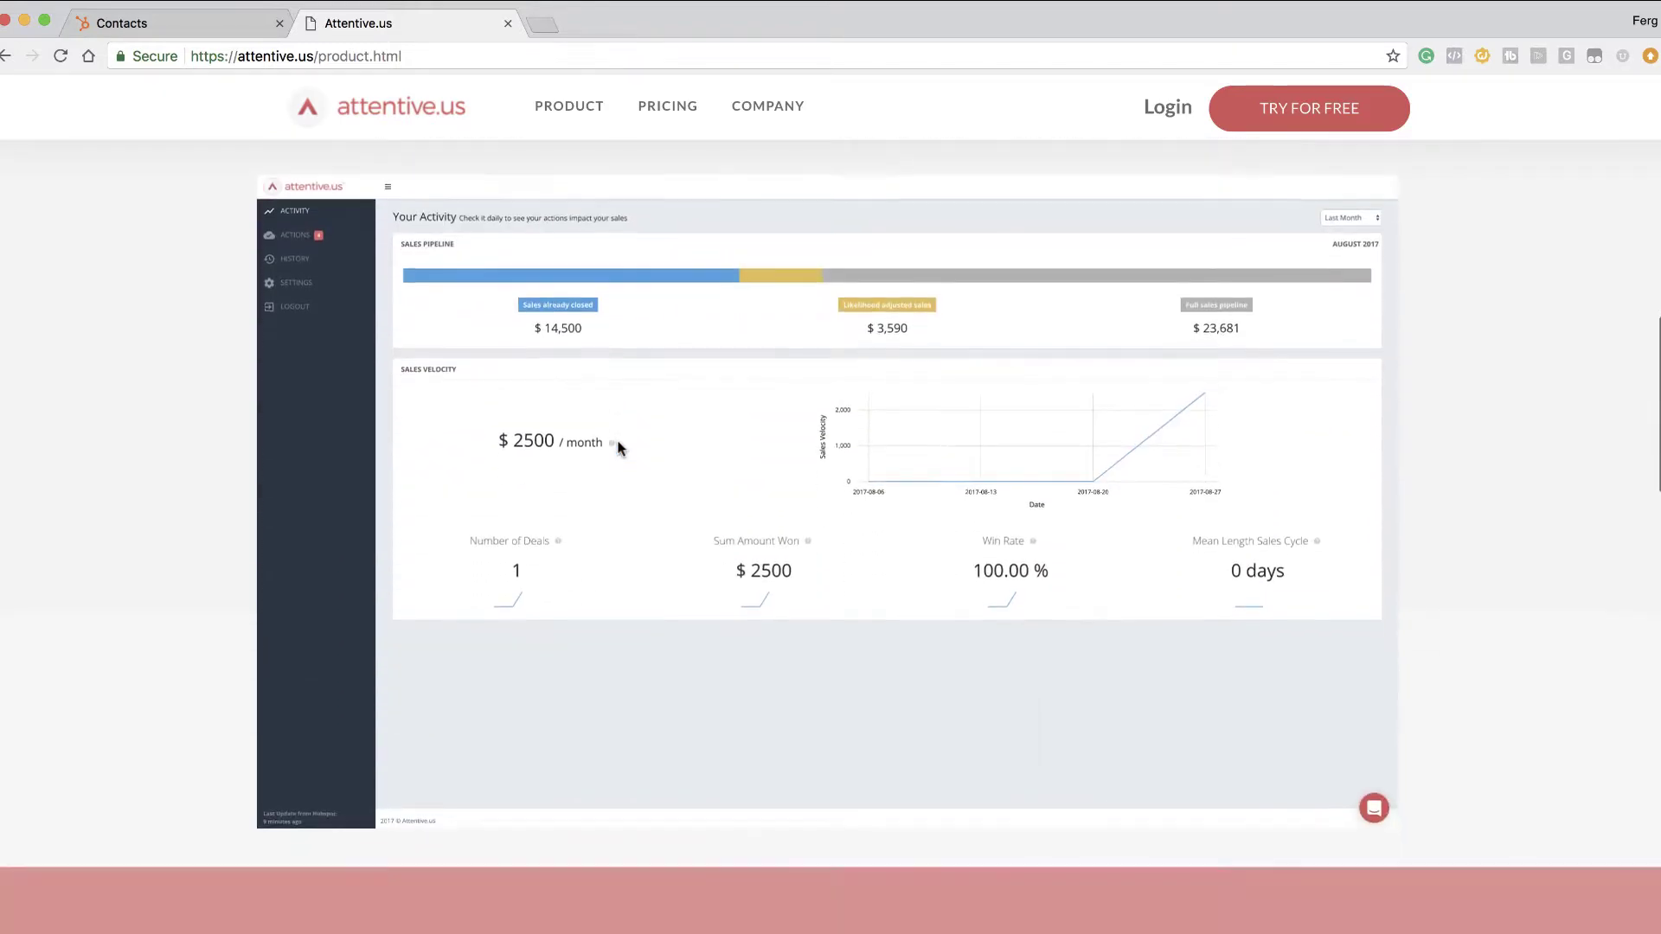
scroll(618, 447, down, 12)
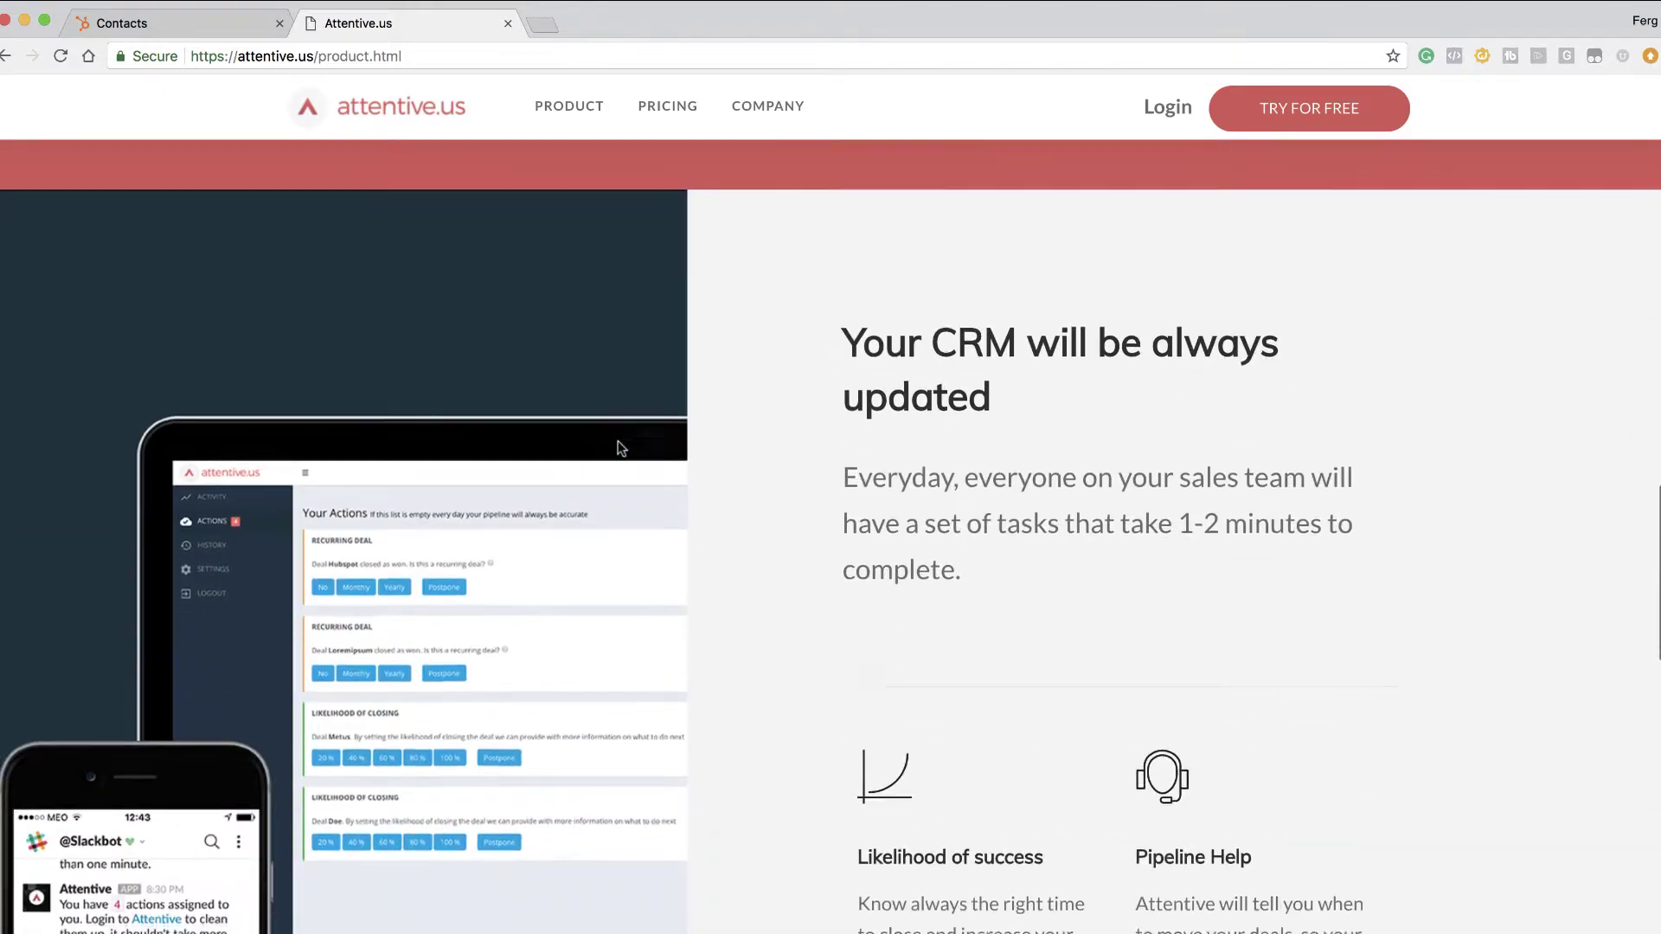
scroll(621, 447, down, 2)
scroll(620, 448, down, 2)
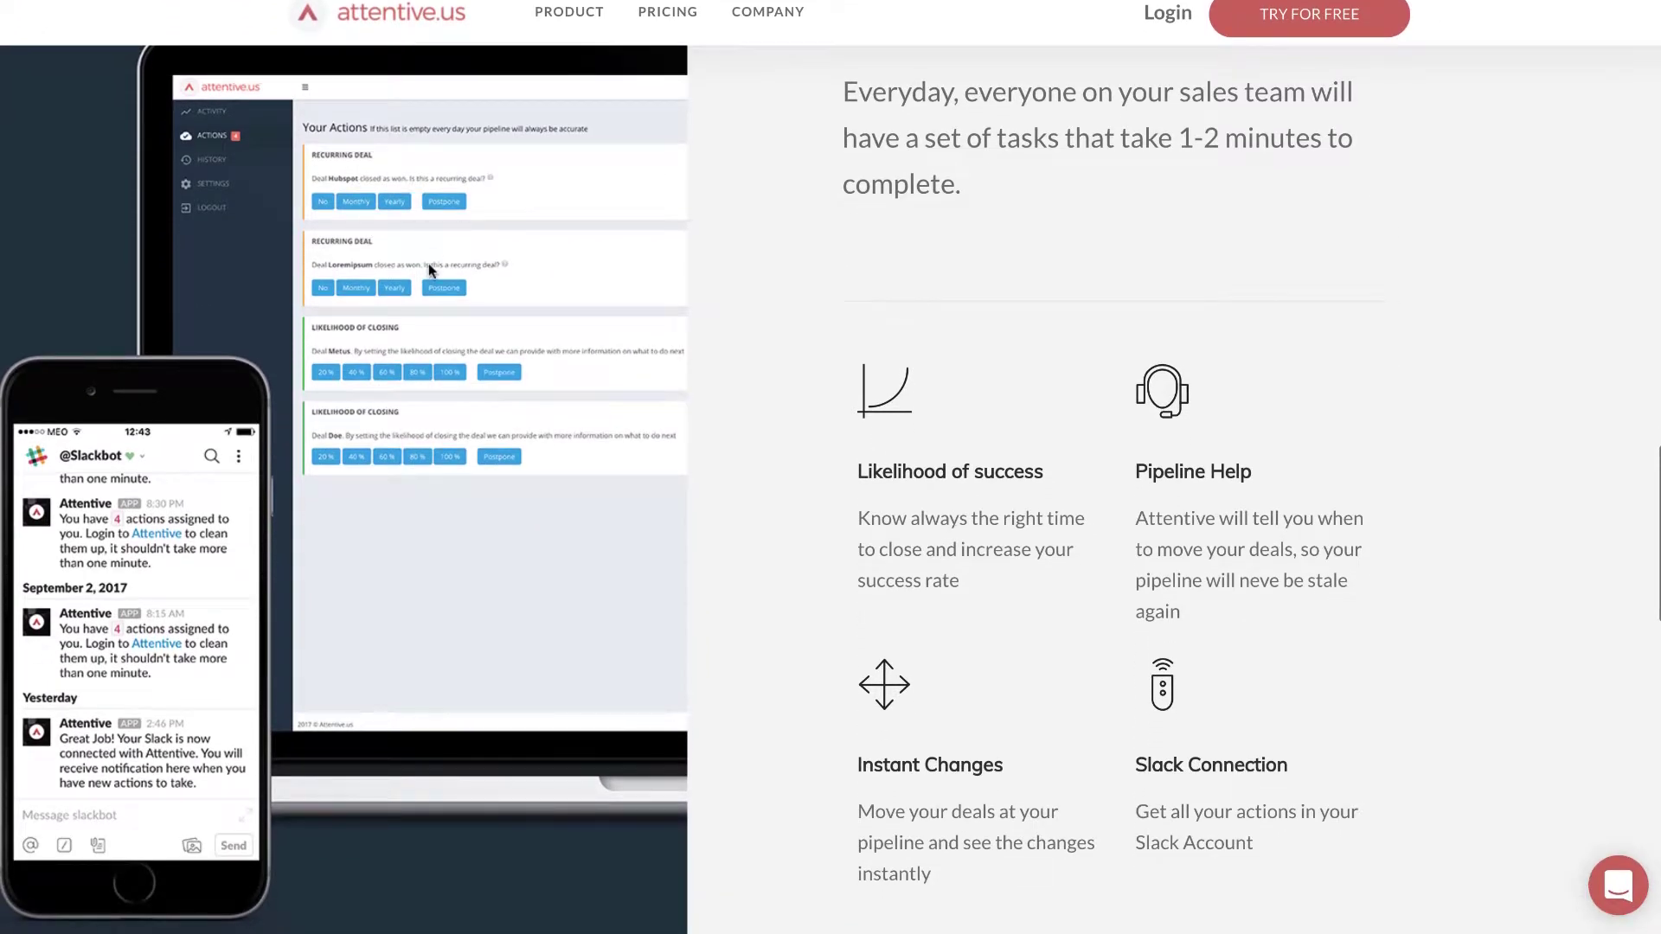
Start the free trial, log in with HubSpot and grant Attentive access to the HubSpot account and contacts.
click(1305, 18)
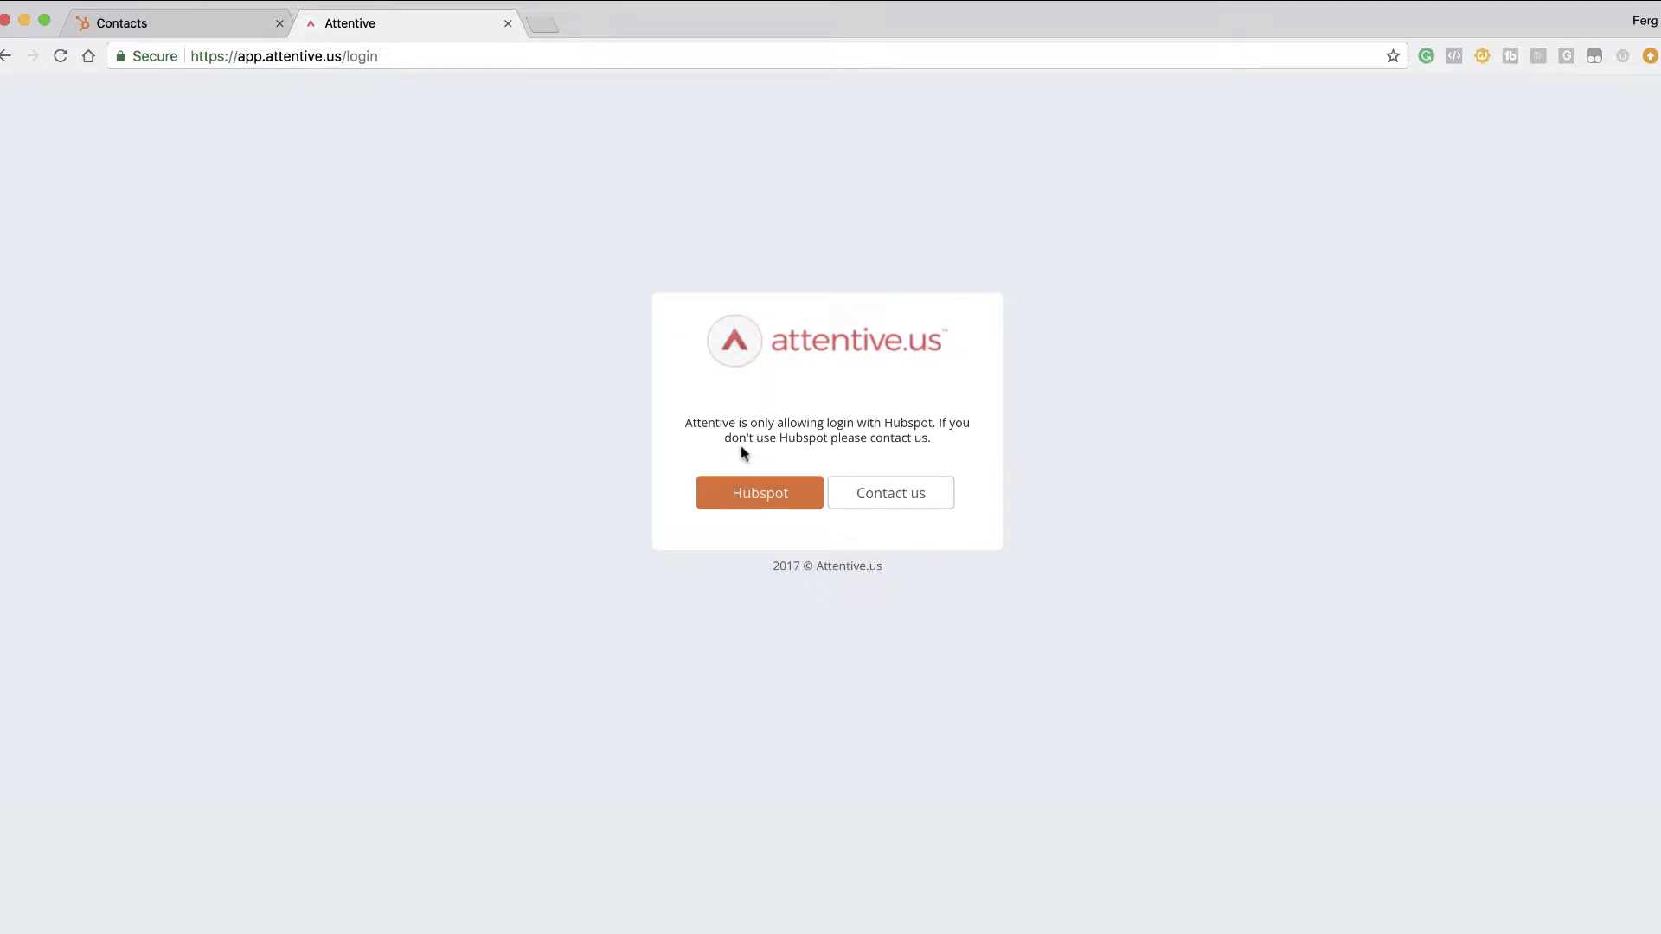
click(760, 493)
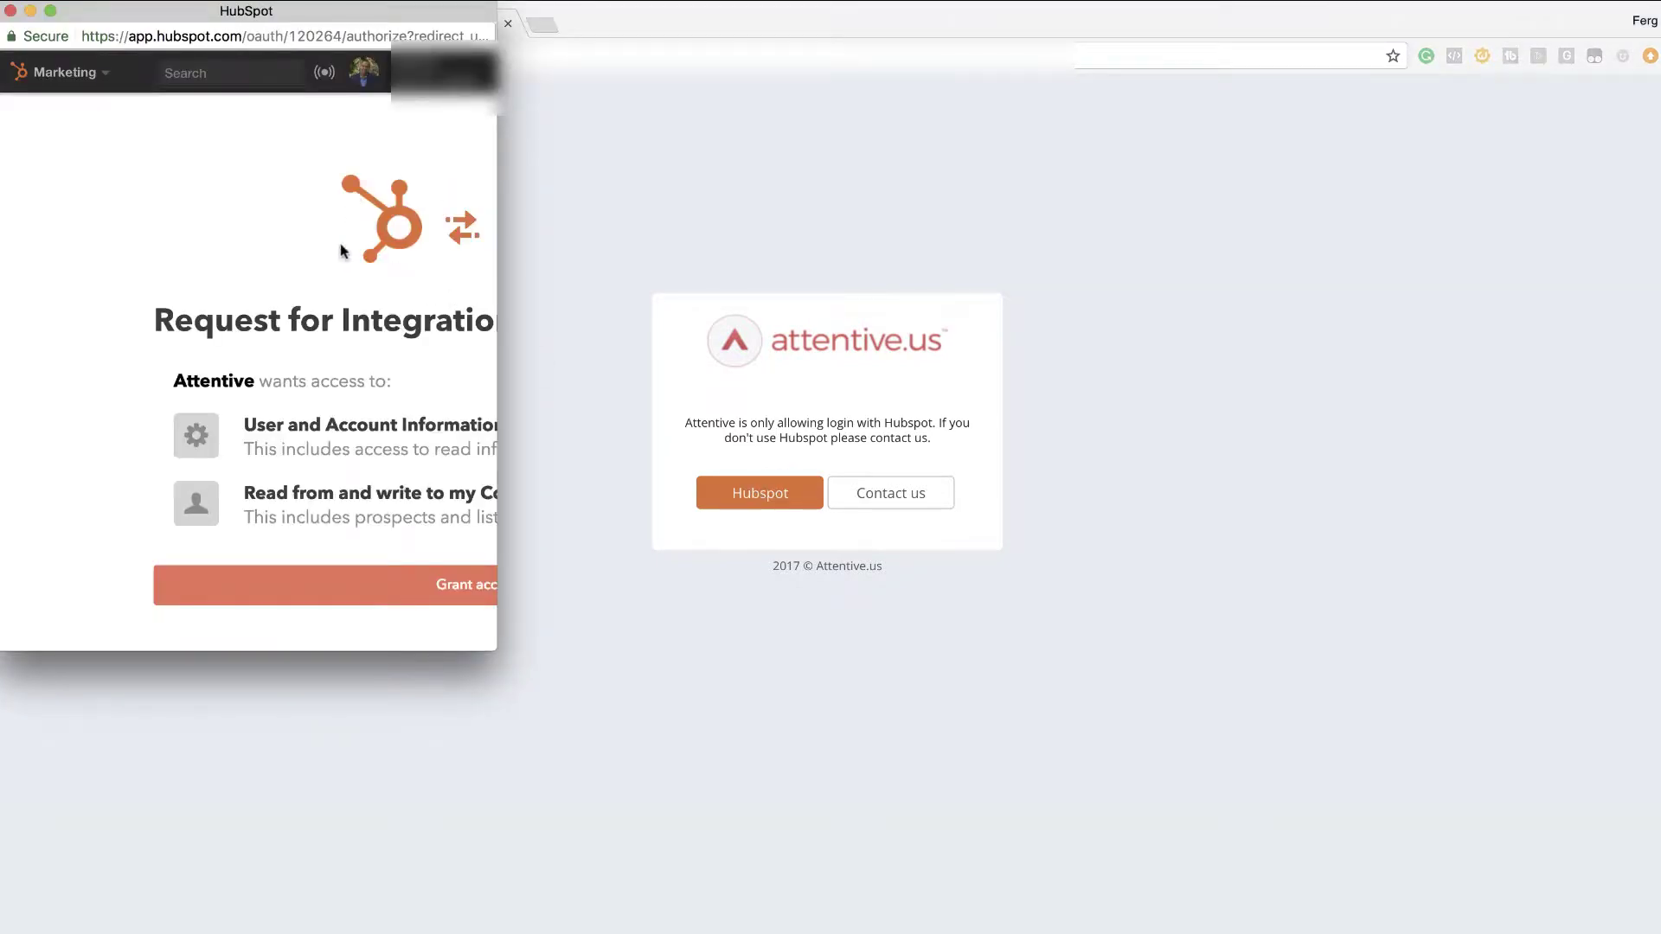
drag(495, 650, 1057, 719)
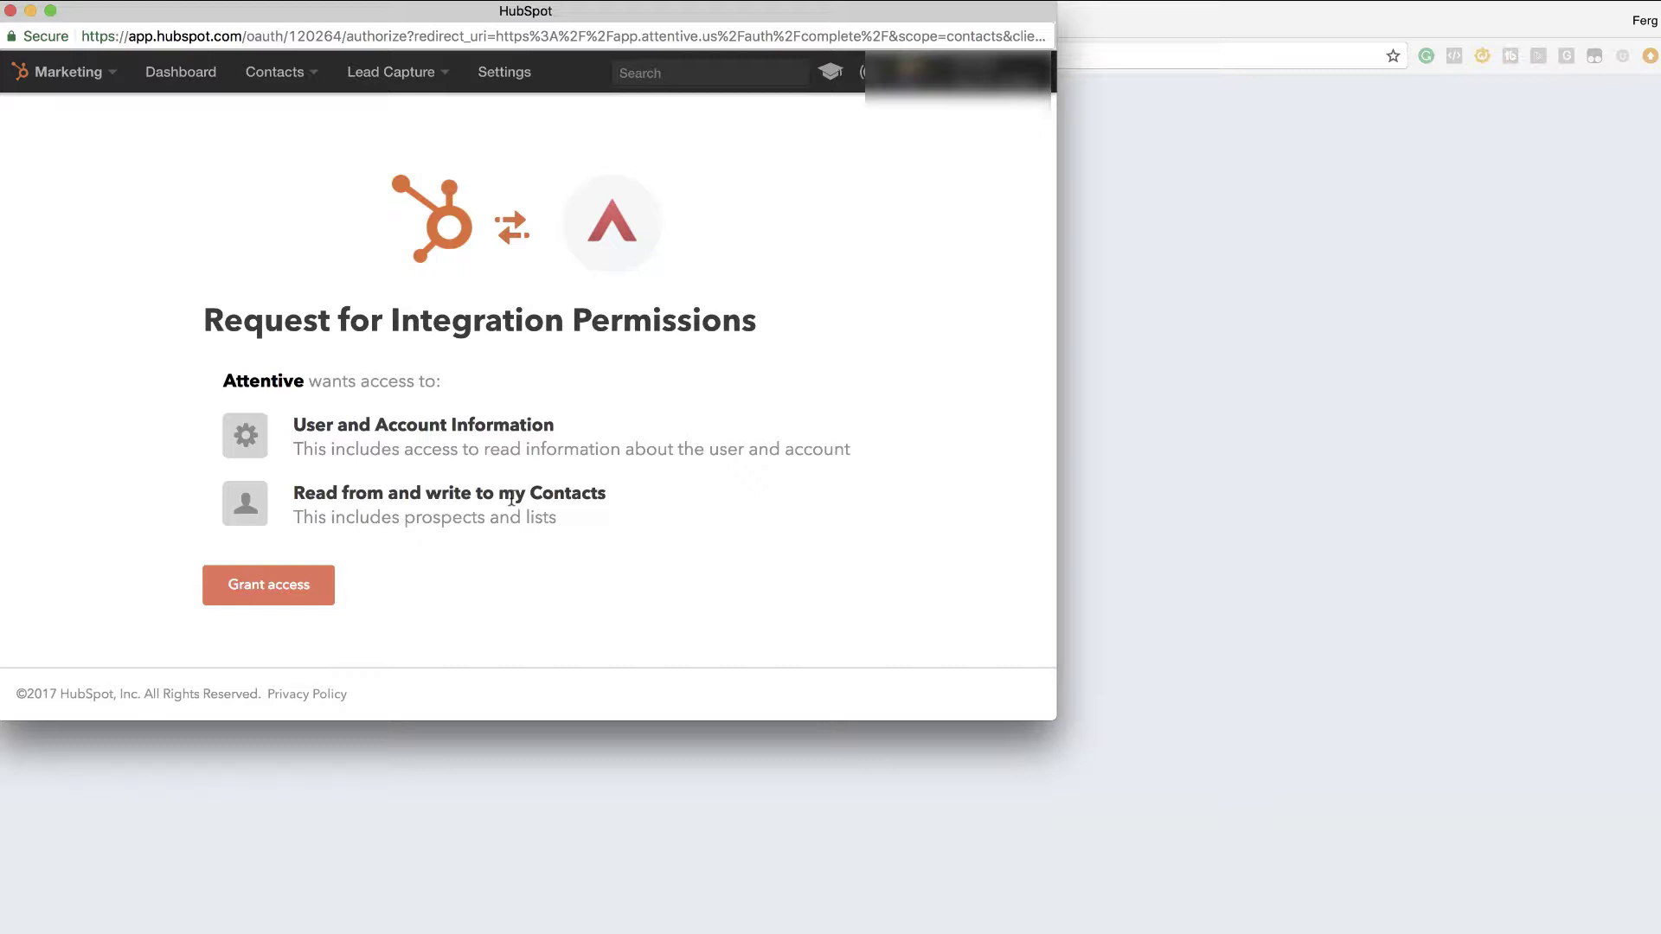
click(263, 585)
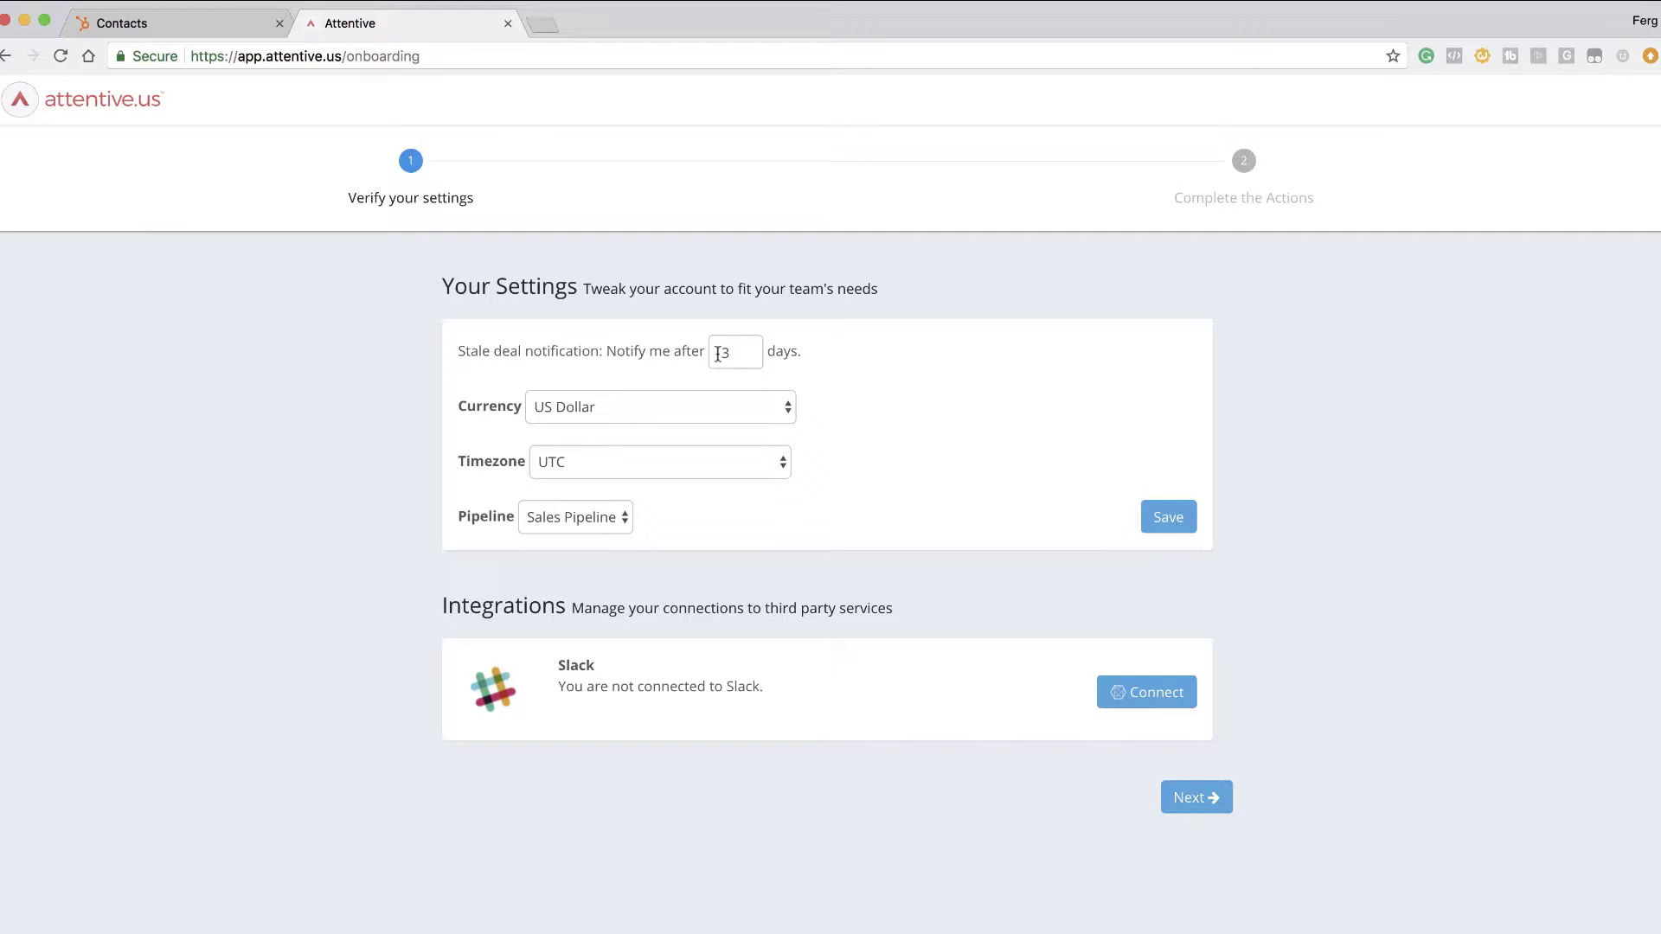
Set the stale deal notification to 10 days and the timezone to US/Eastern, keep Sales Pipeline, and save the settings.
drag(734, 353, 714, 353)
text(10)
click(817, 351)
click(697, 463)
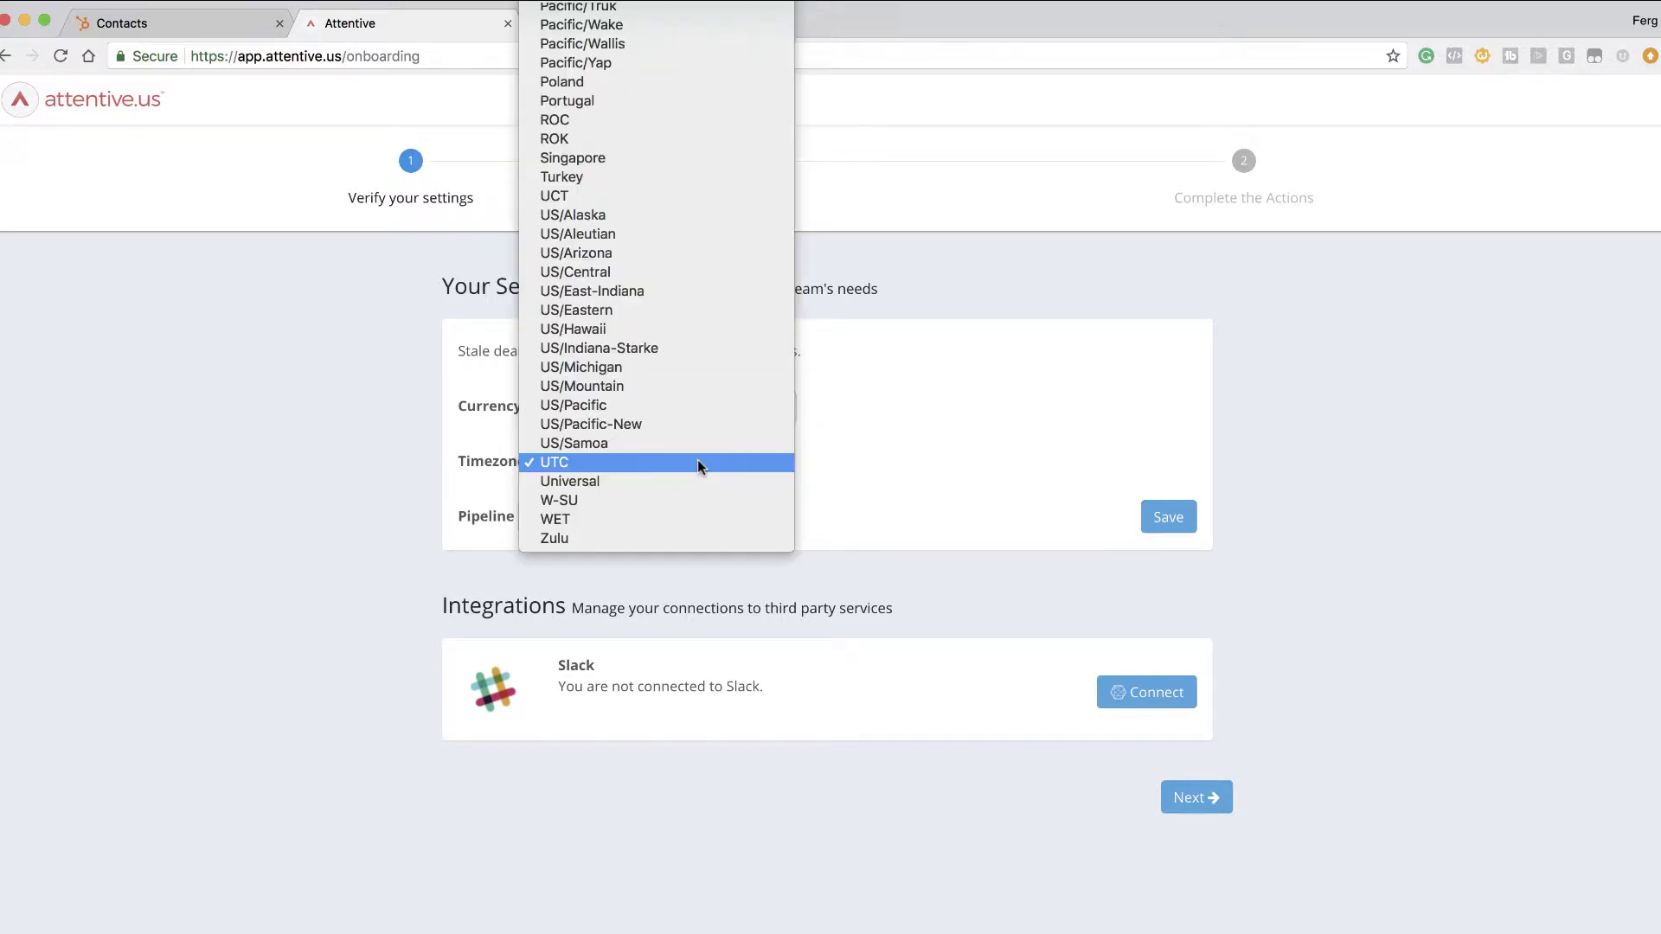
click(664, 309)
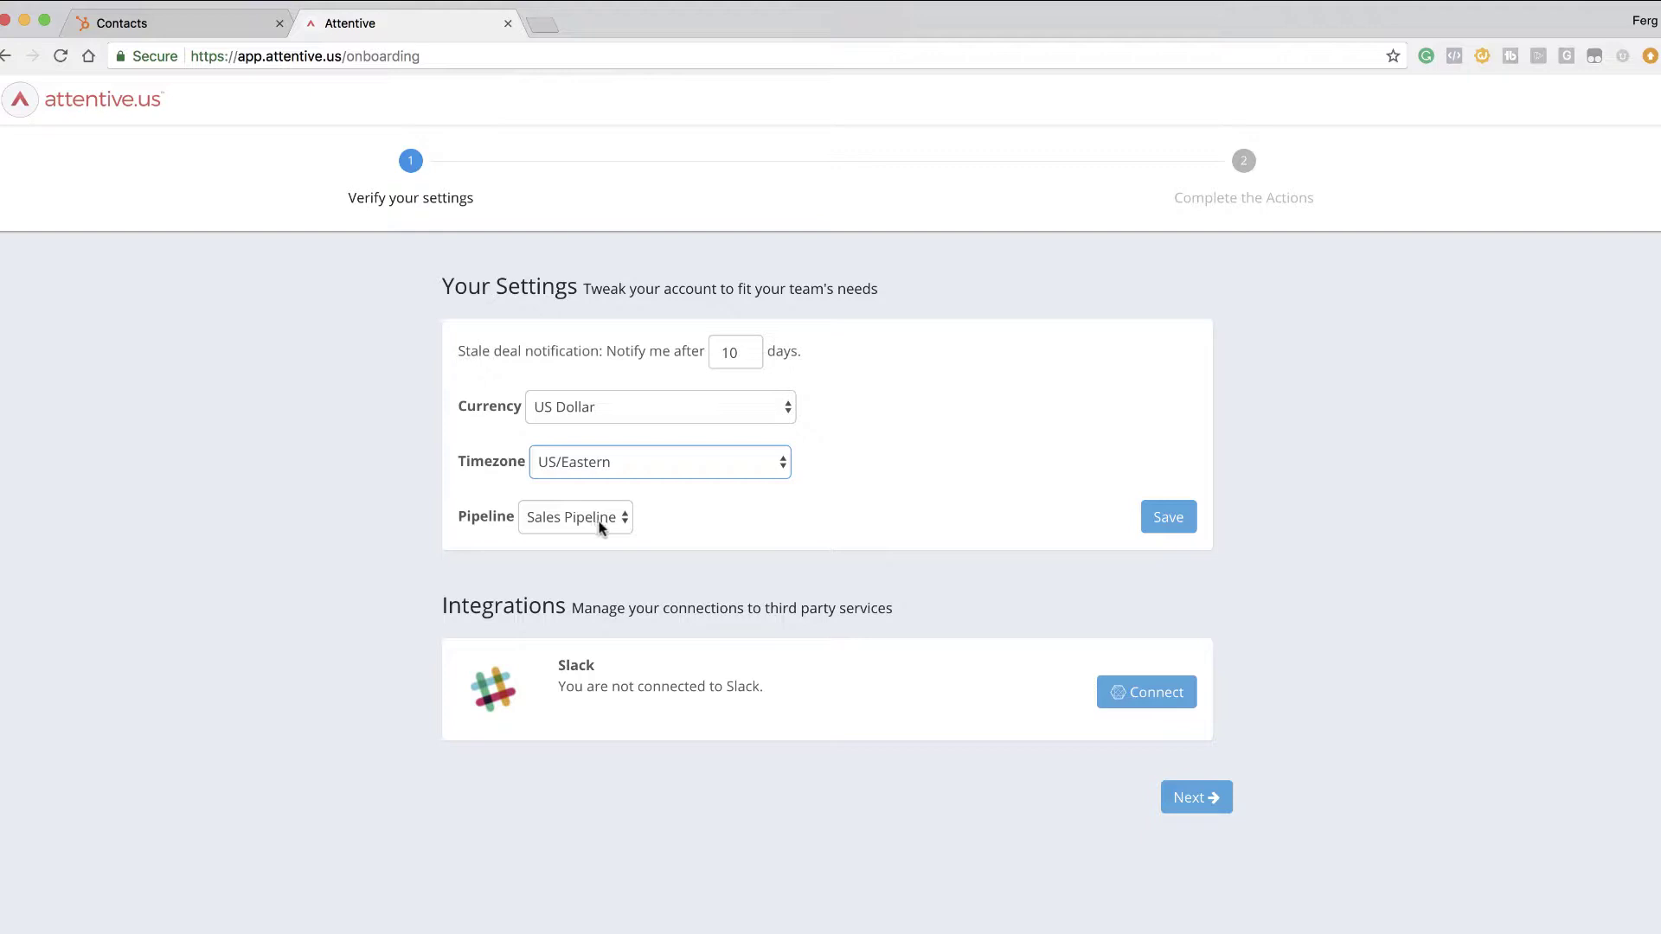
click(599, 521)
click(665, 522)
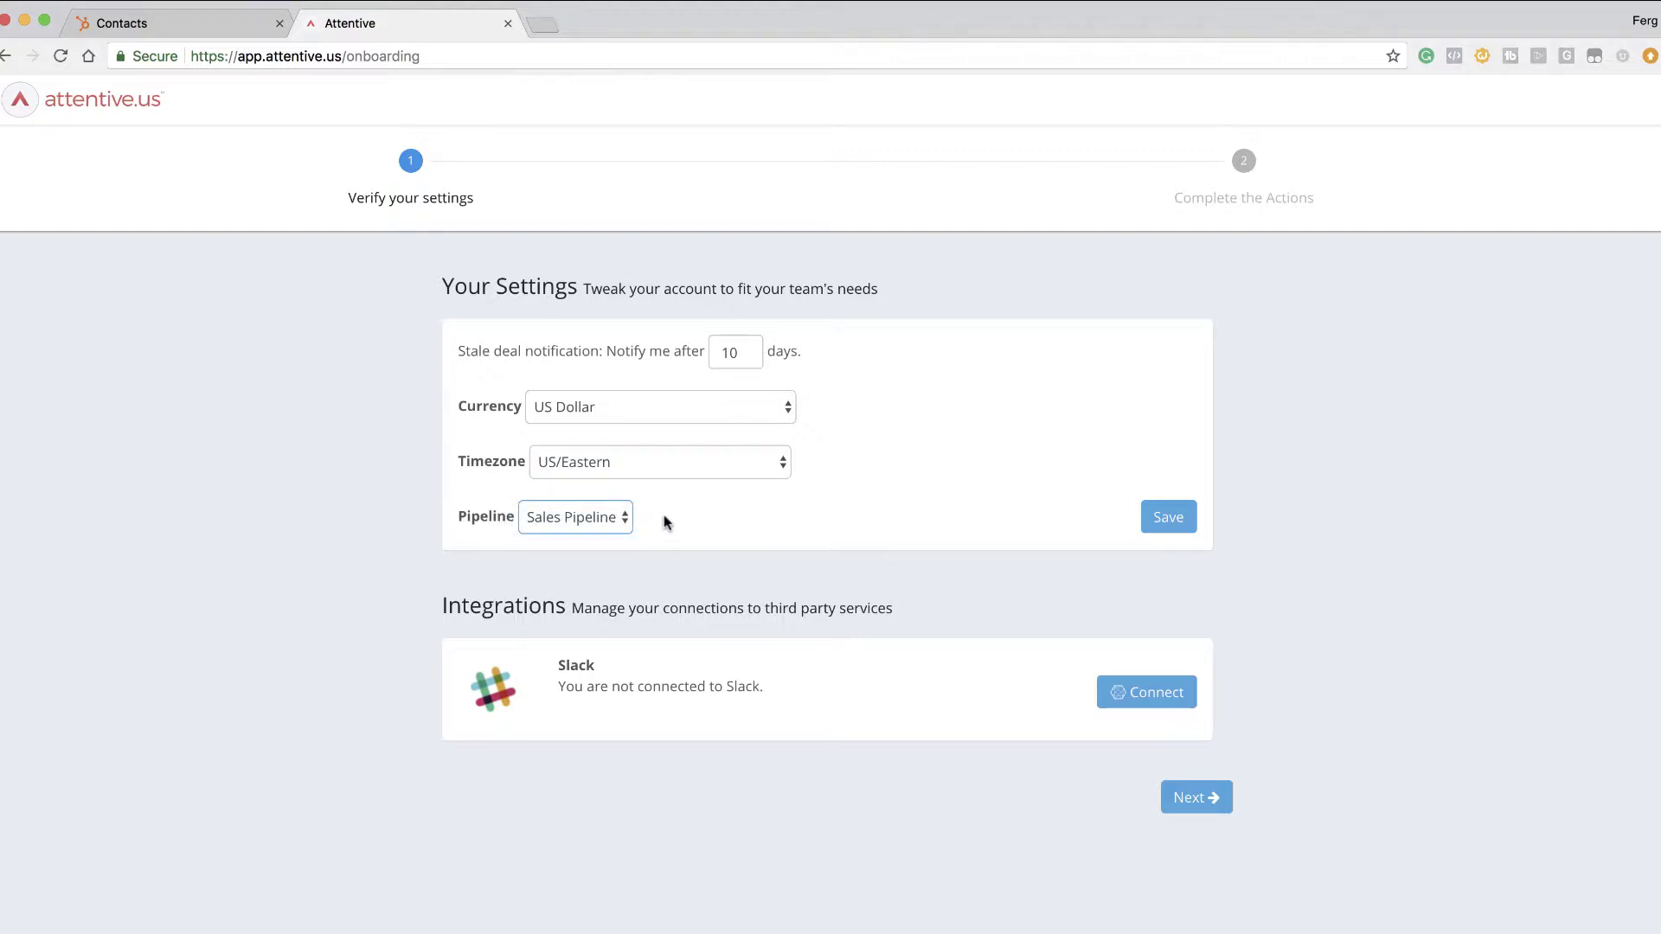
click(1169, 521)
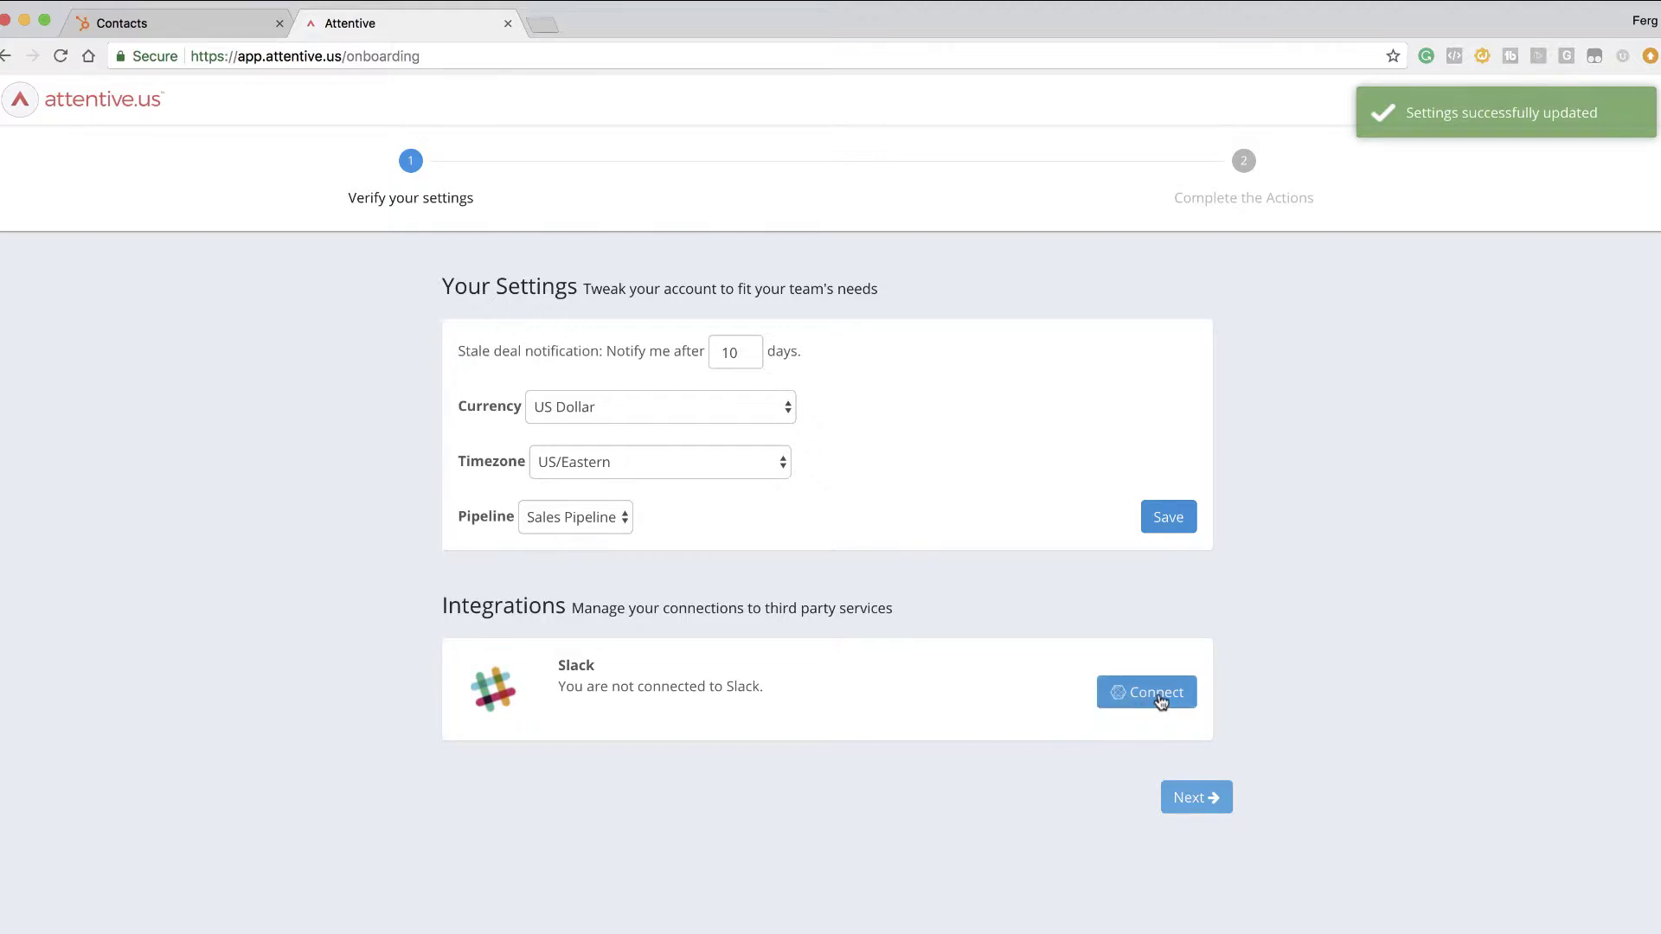
Start the Slack integration and enter 5000fish as the workspace URL to sign in to.
click(1160, 701)
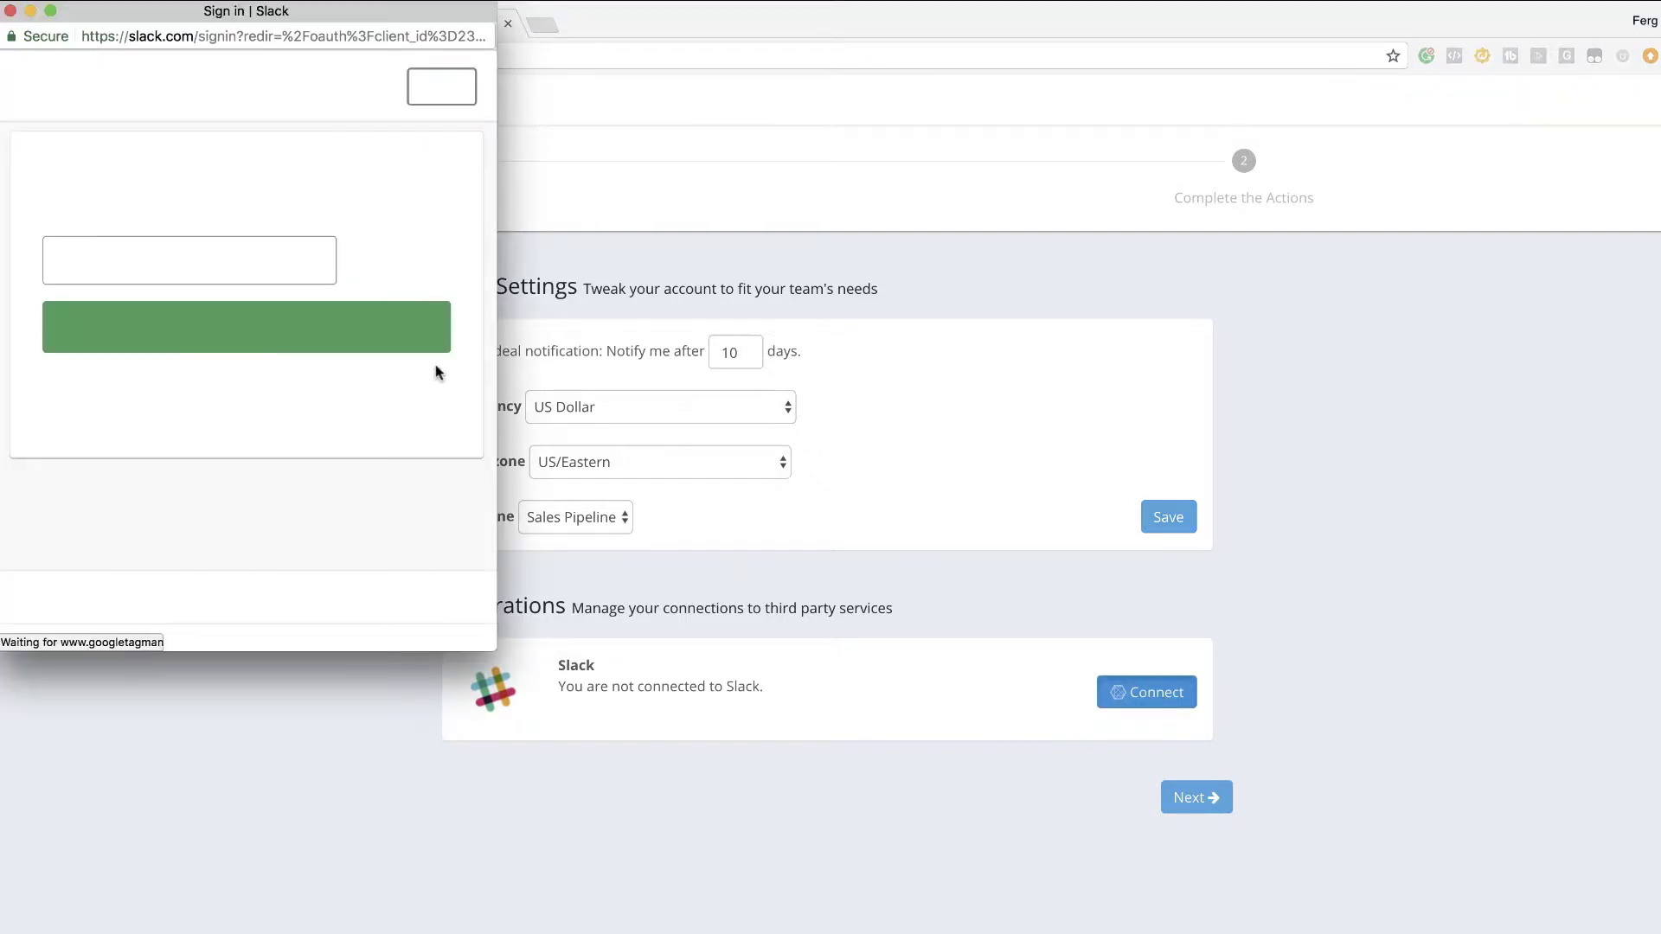
text(5000f)
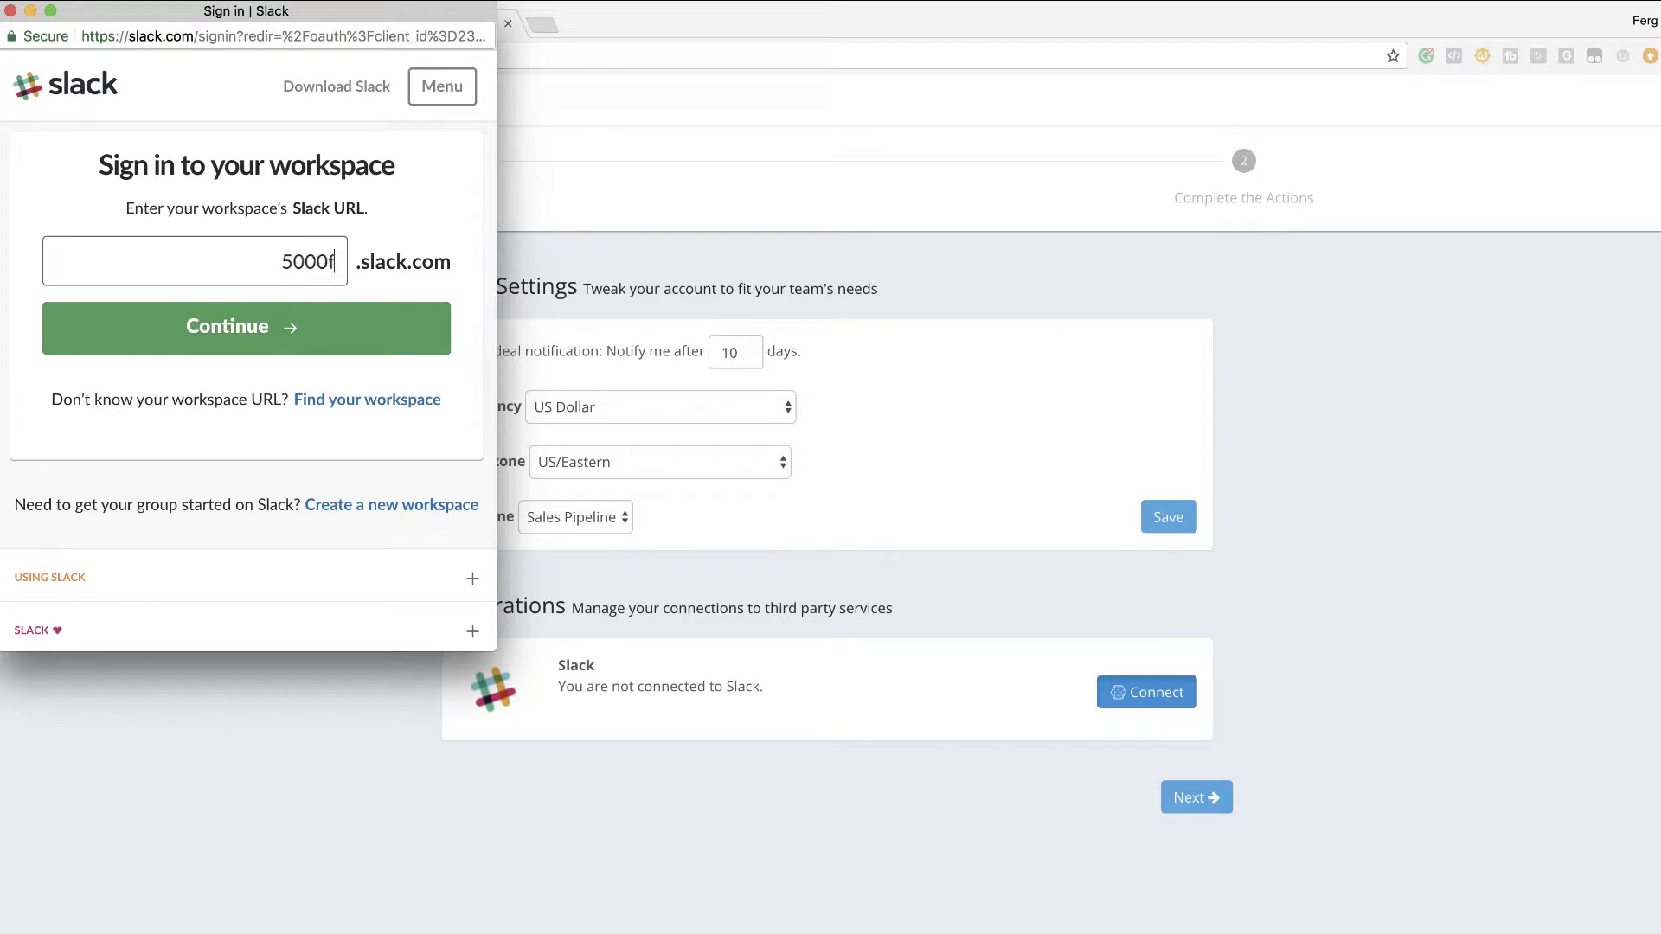
text(ish)
click(280, 331)
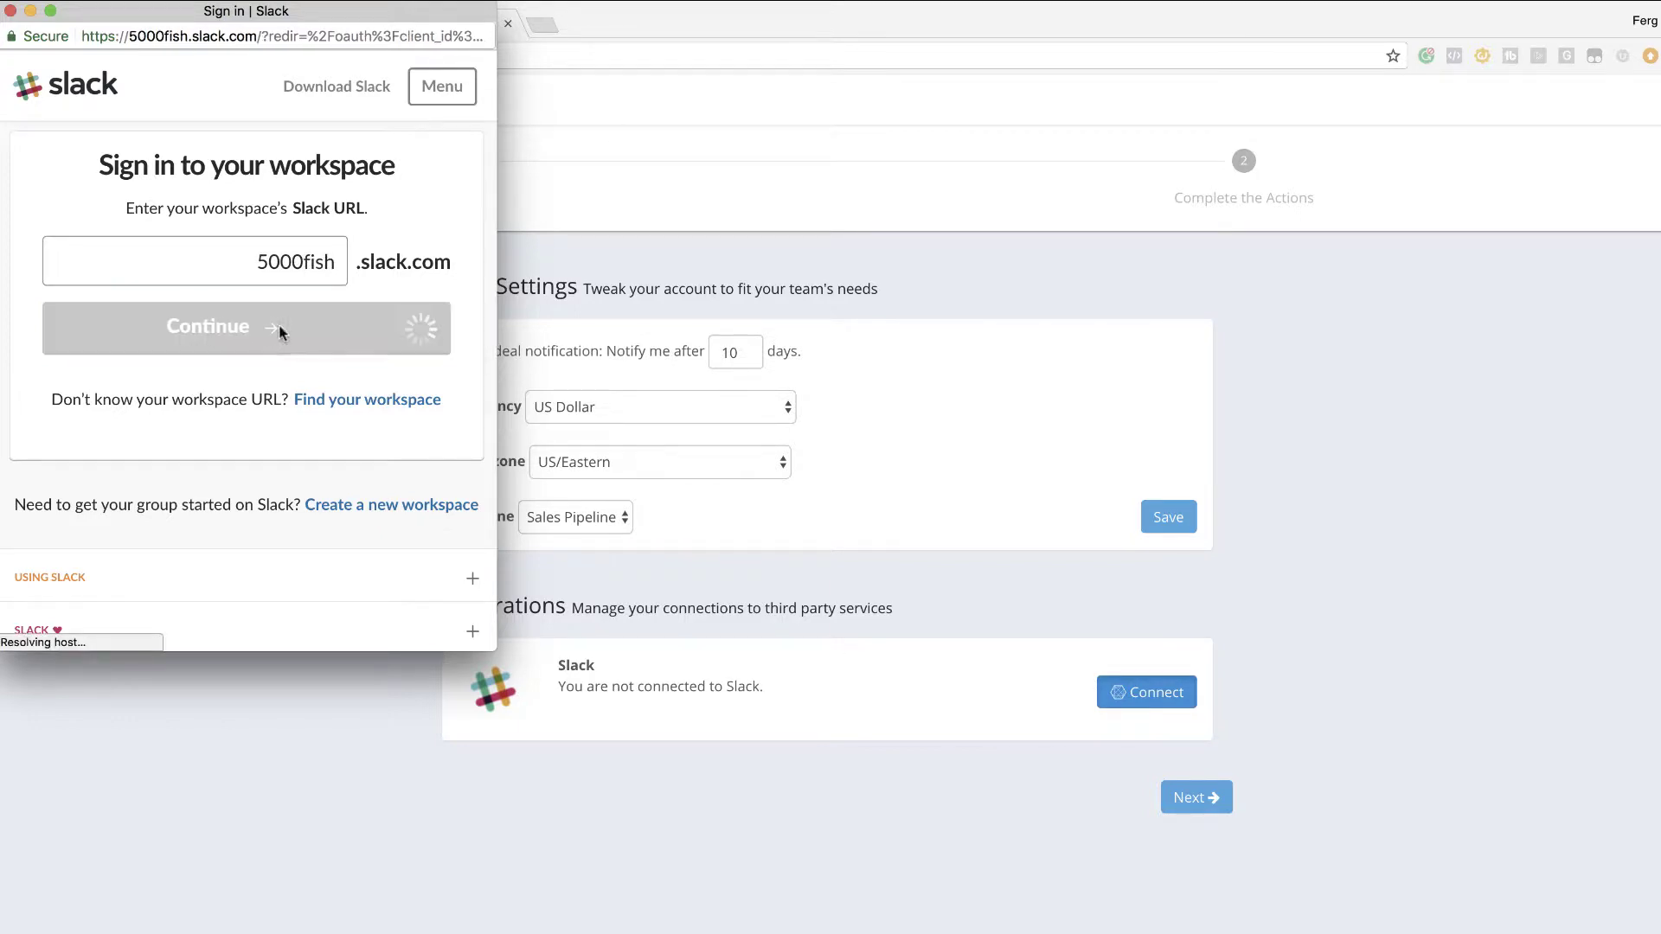
Sign in to the 5000fish Slack workspace with the account e-mail and password, re-entering the password for a second attempt.
text(davi)
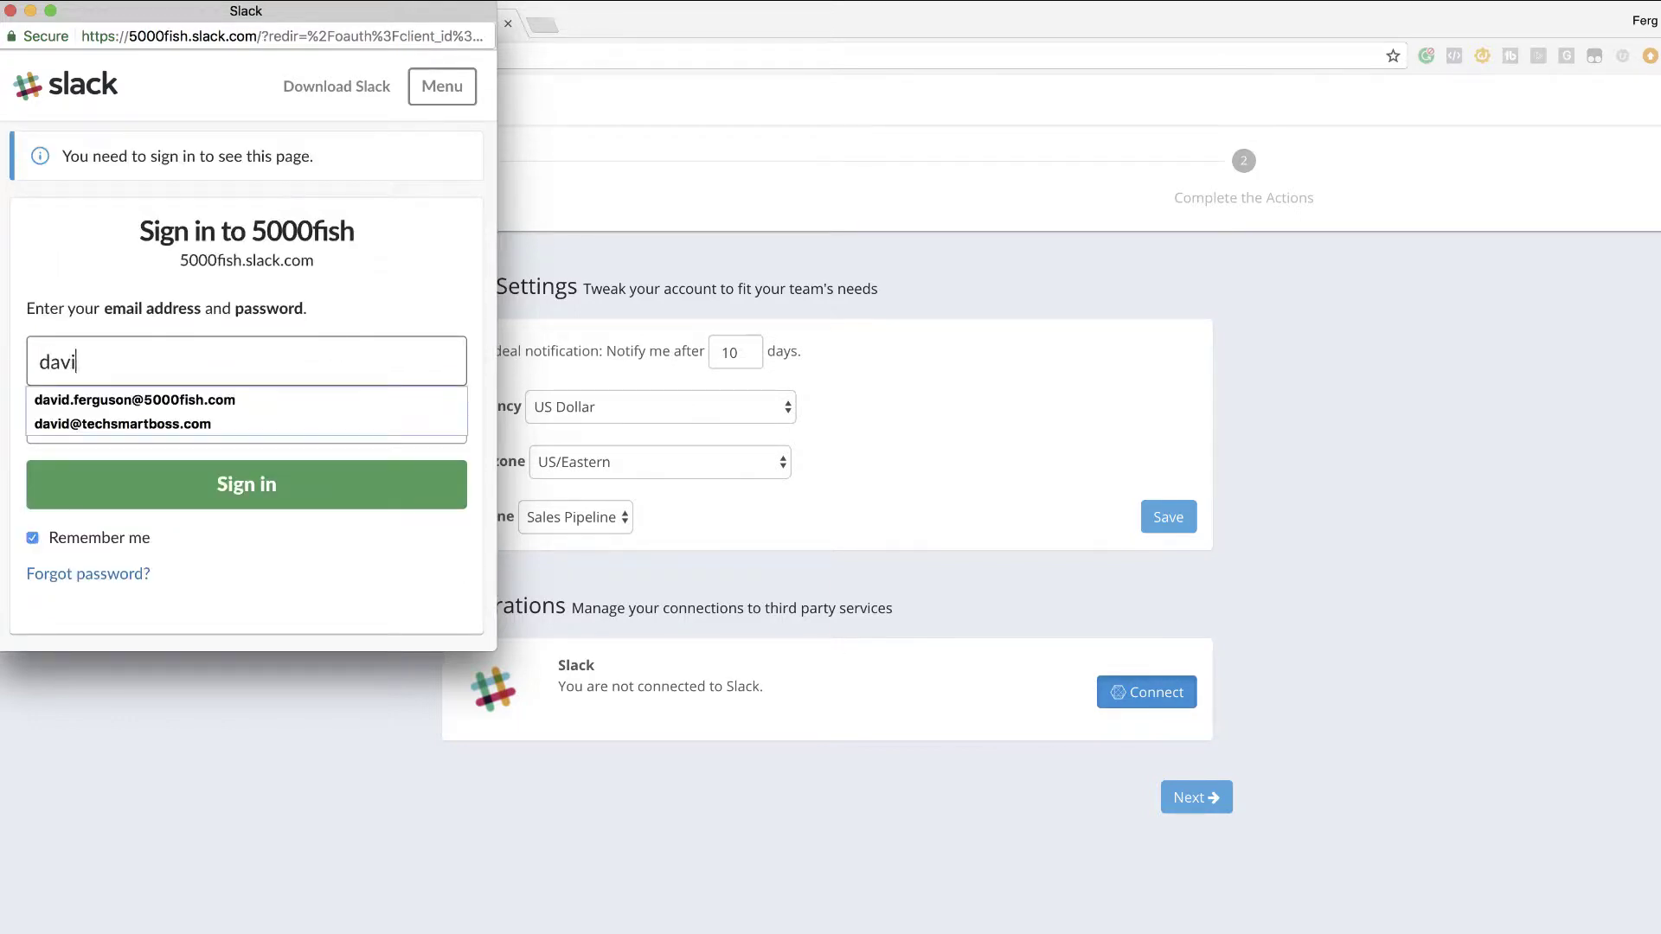
text(d)
key(Down)
key(Tab)
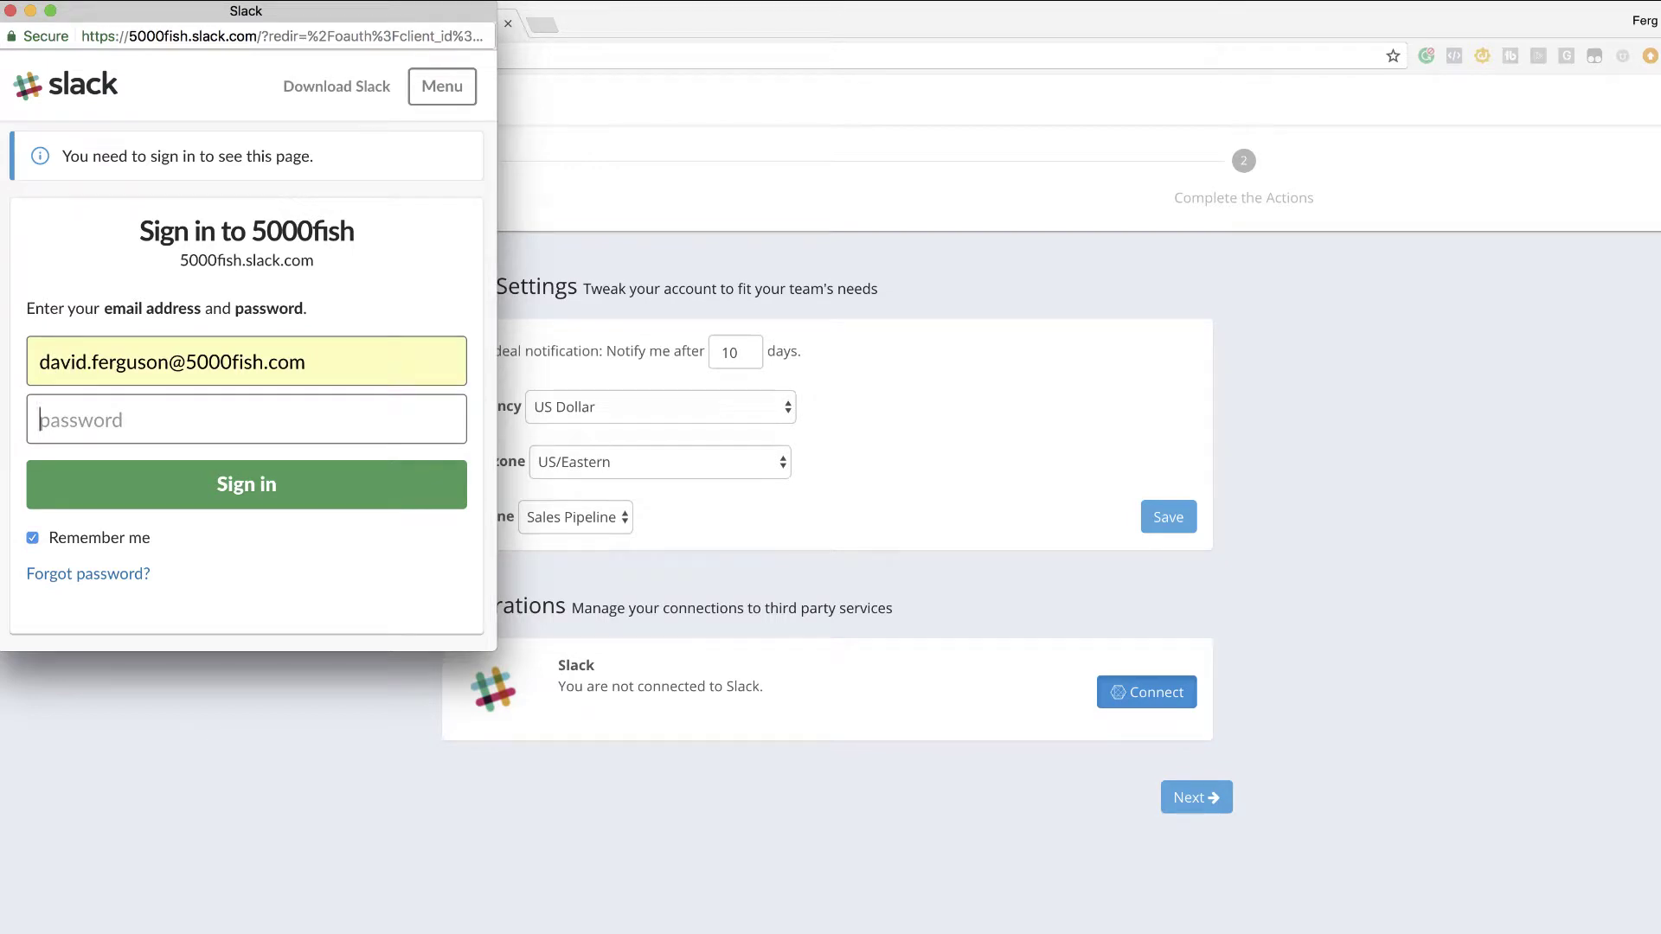
text(********)
click(332, 483)
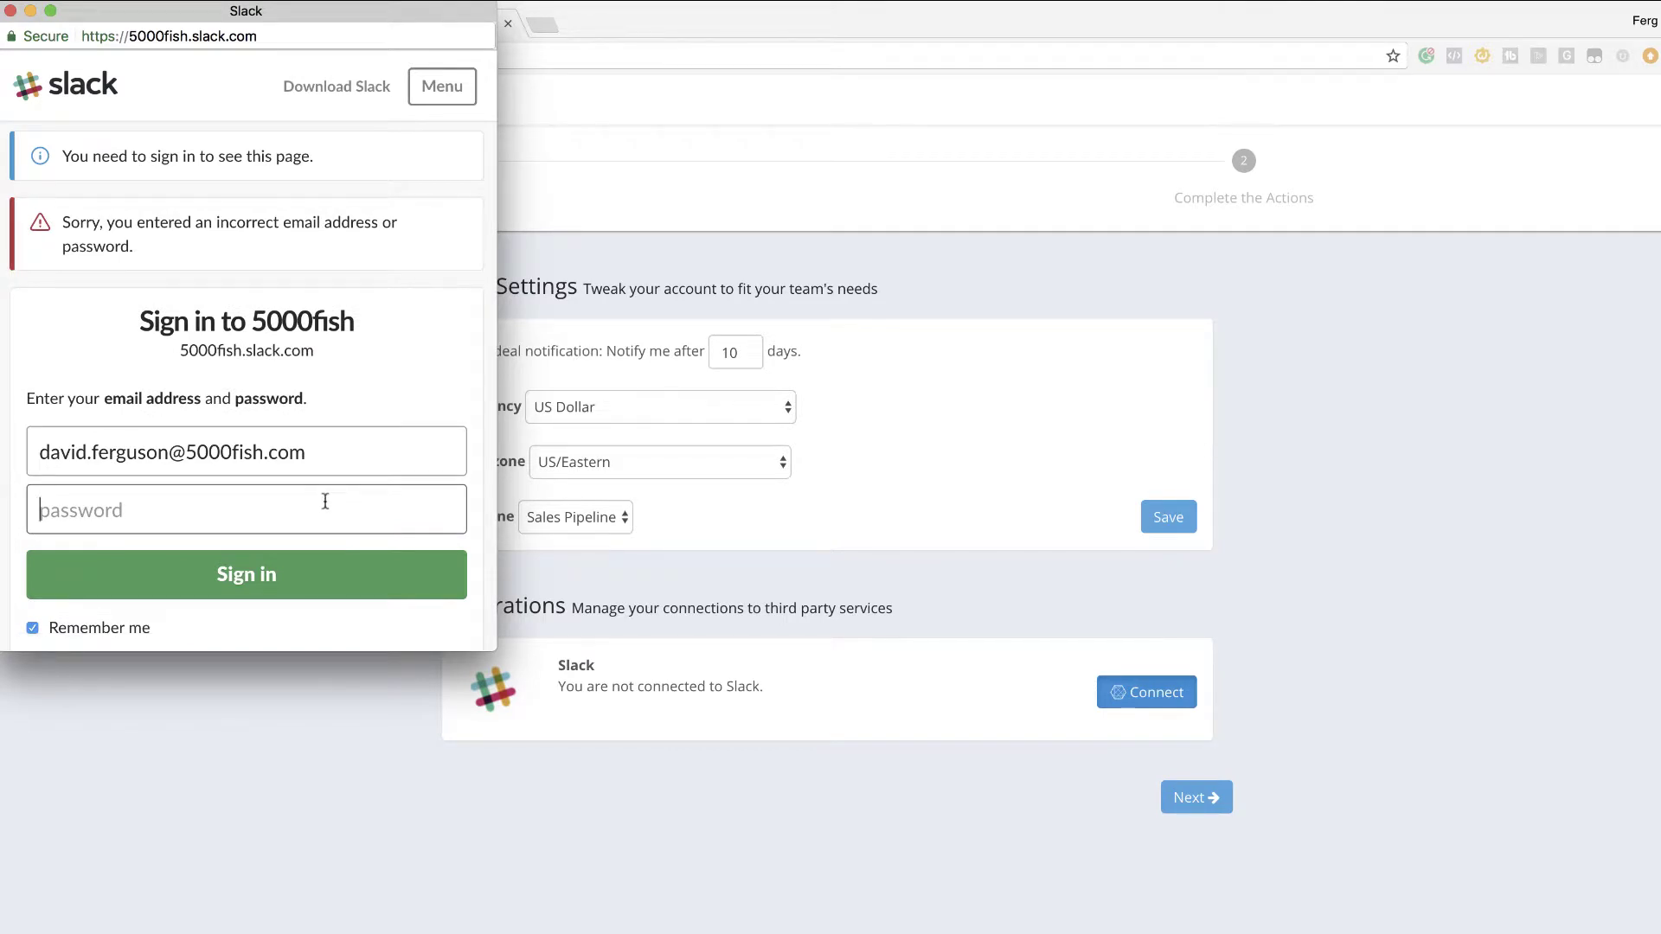
key(super+v)
click(231, 576)
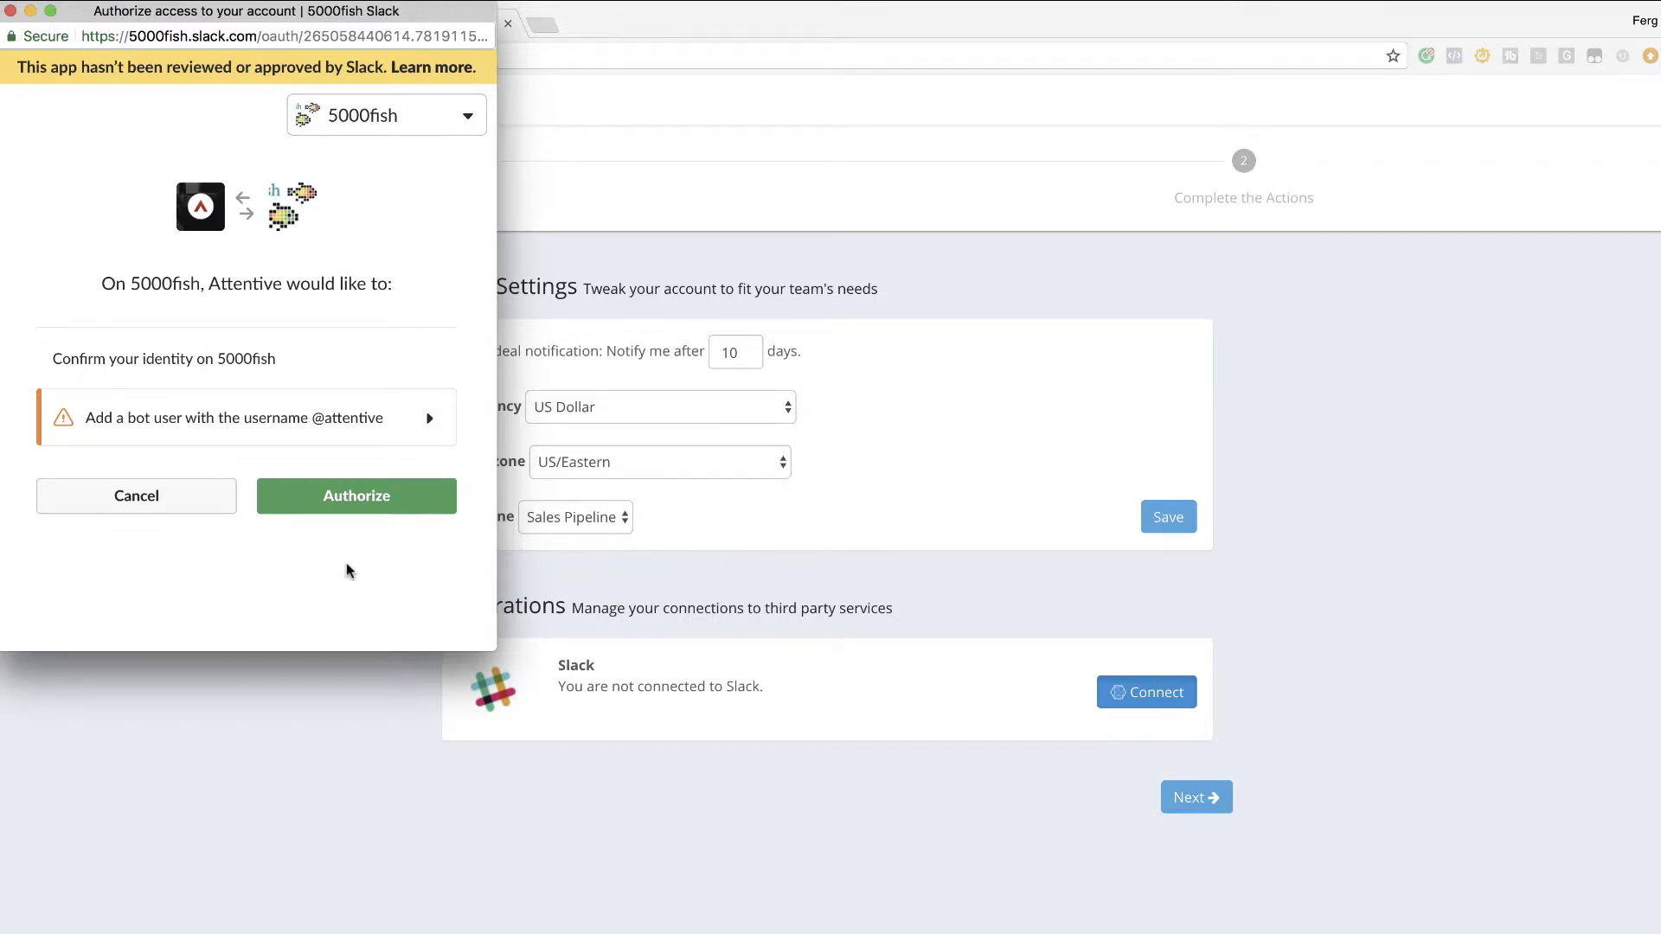
Authorize Attentive on the 5000fish Slack workspace, close the authorization window and reload the onboarding page.
click(350, 499)
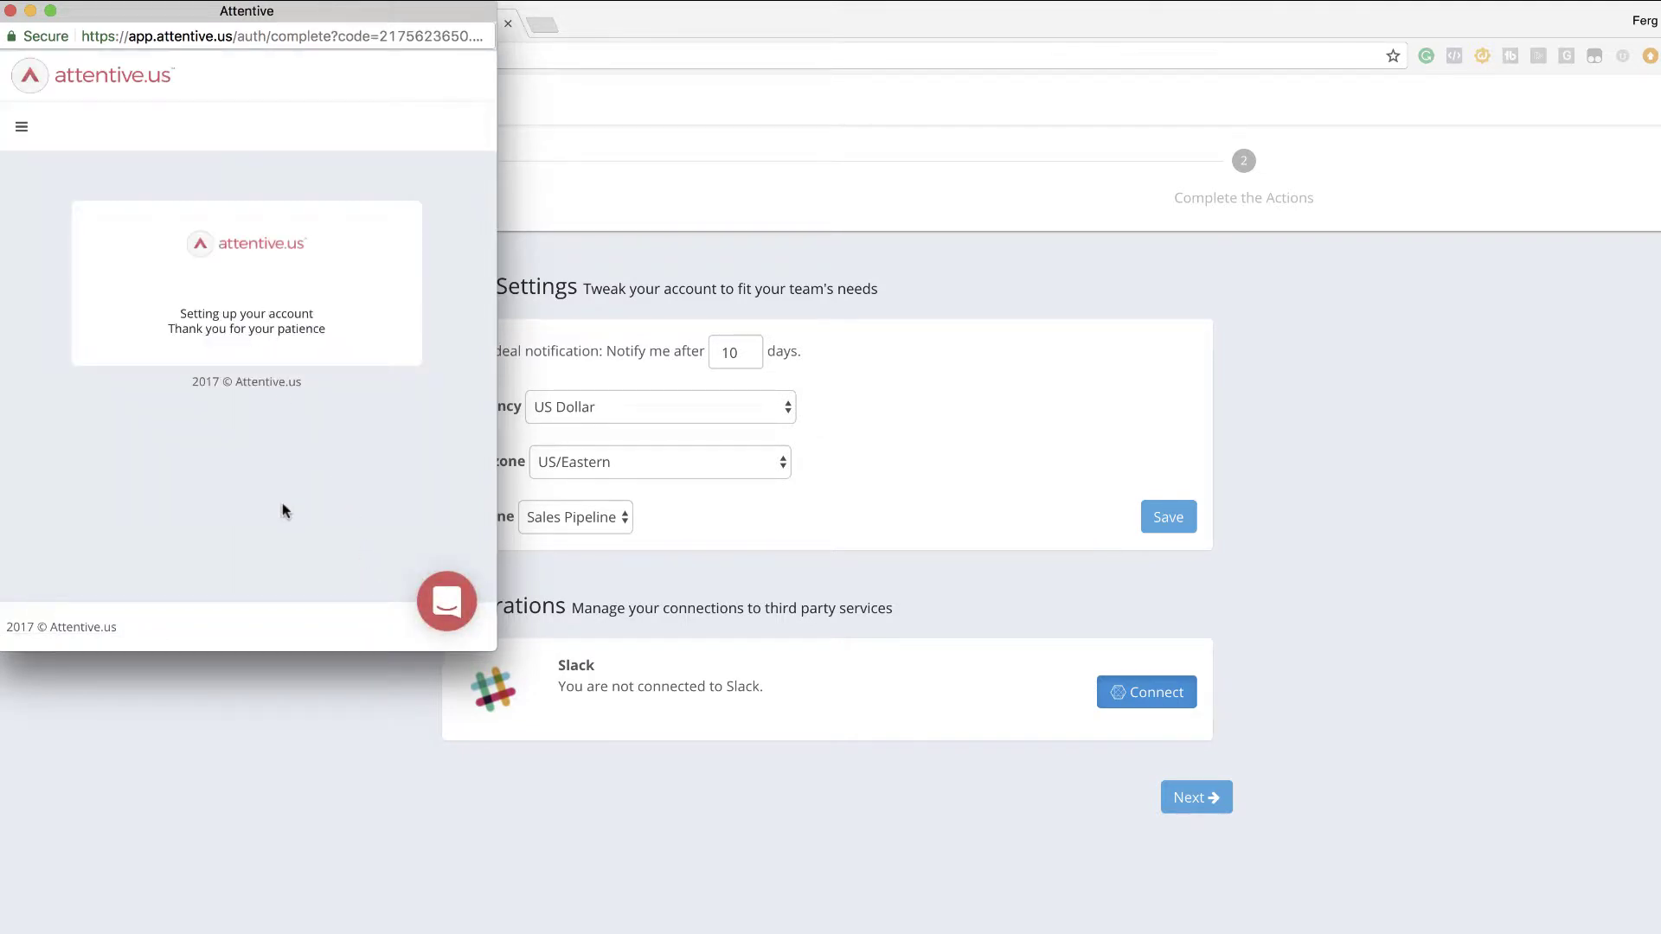
drag(174, 12, 297, 167)
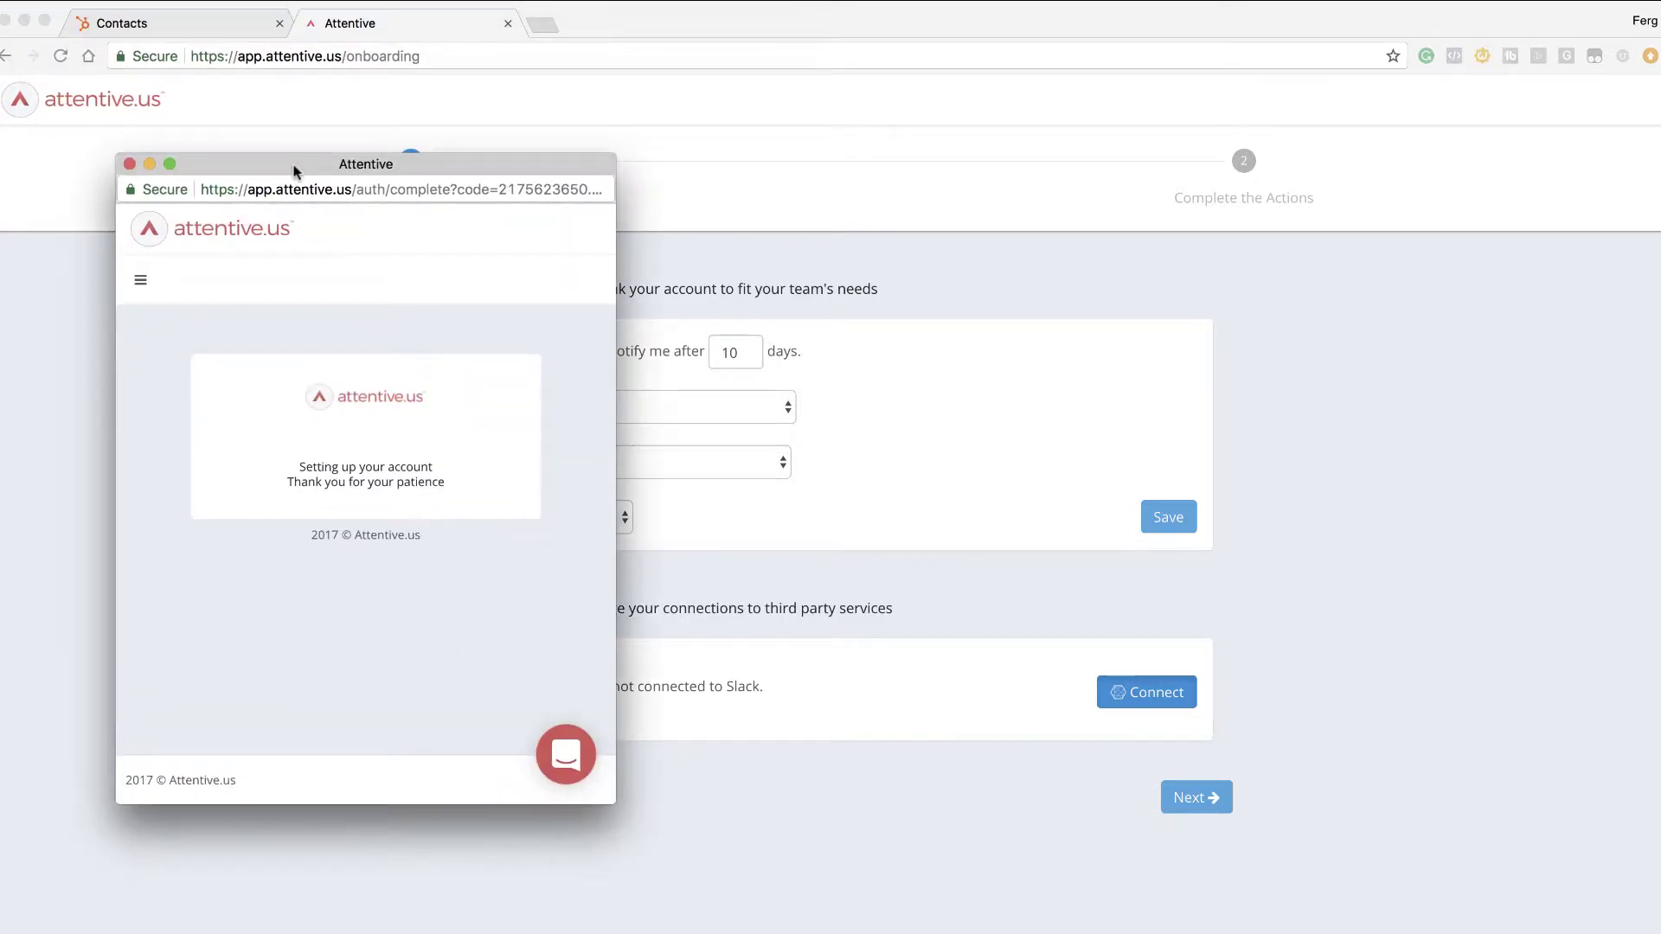
click(130, 163)
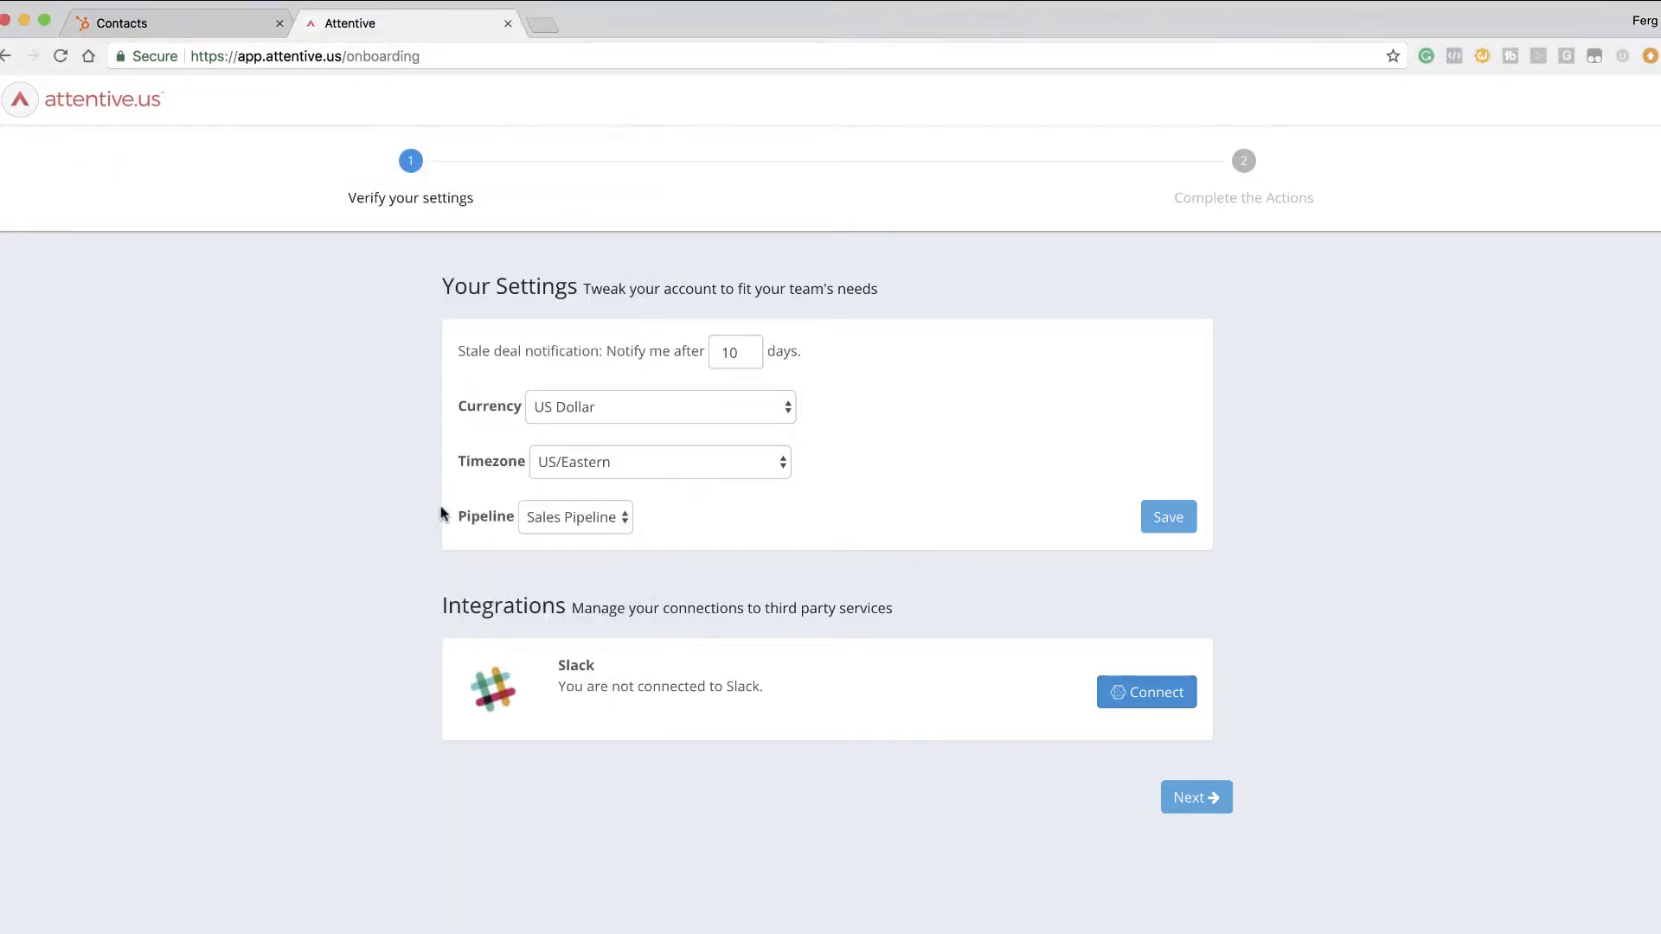
click(60, 57)
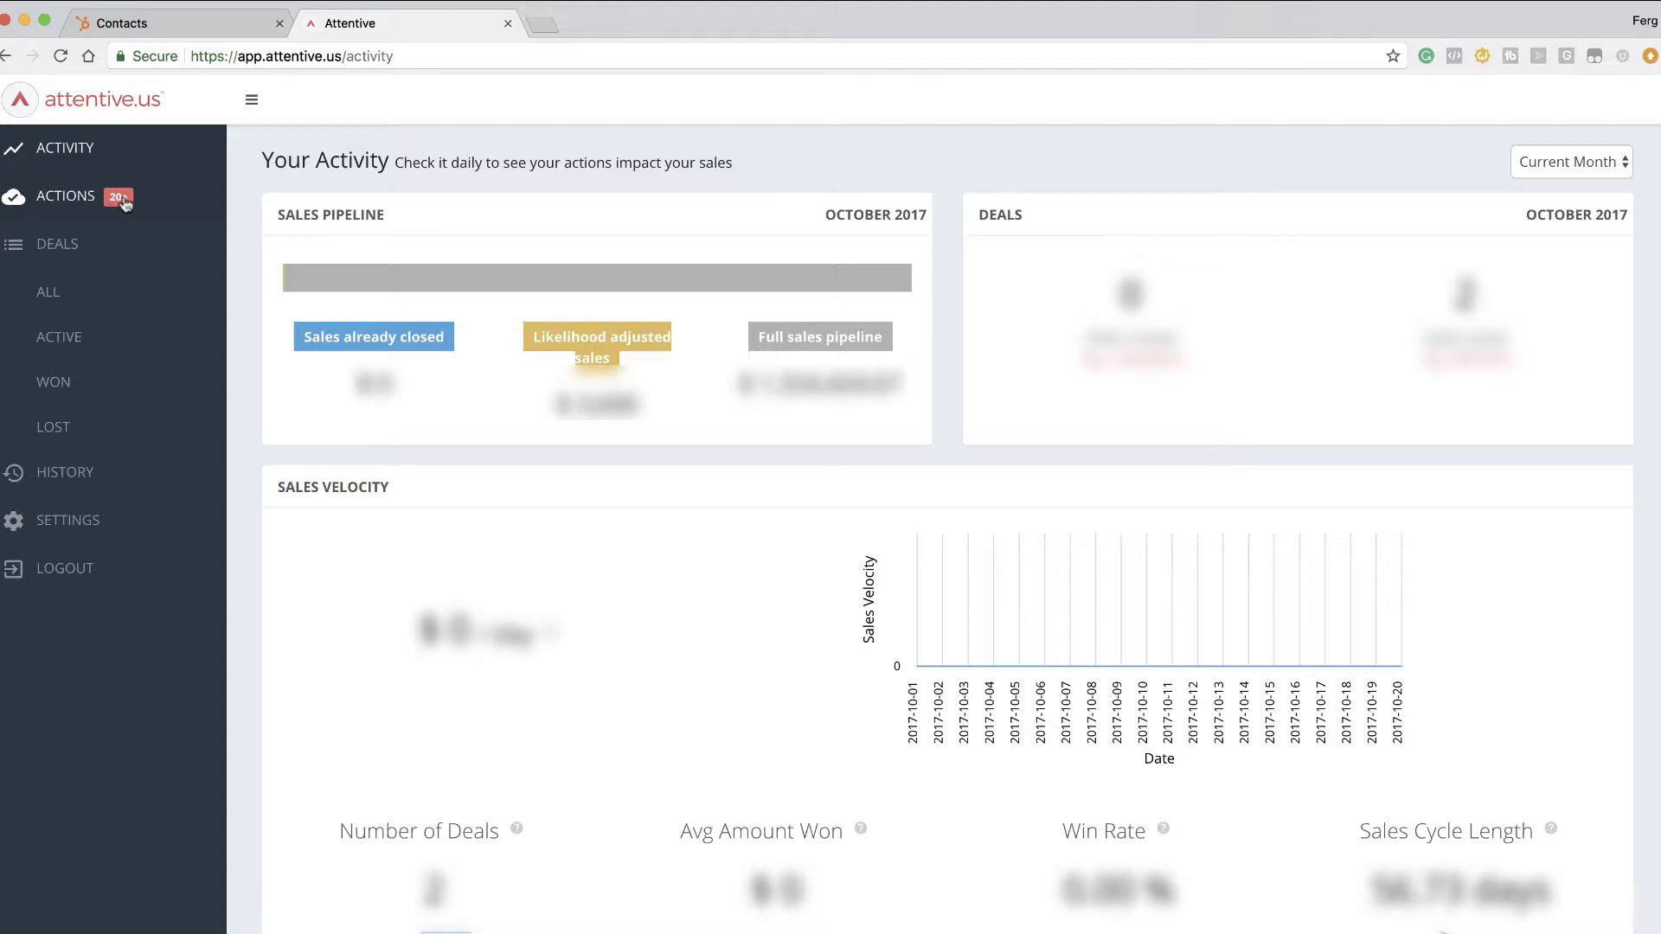
Open the Actions list and examine the suggested deal actions, including the deal stage options for the first outdated deal.
click(69, 206)
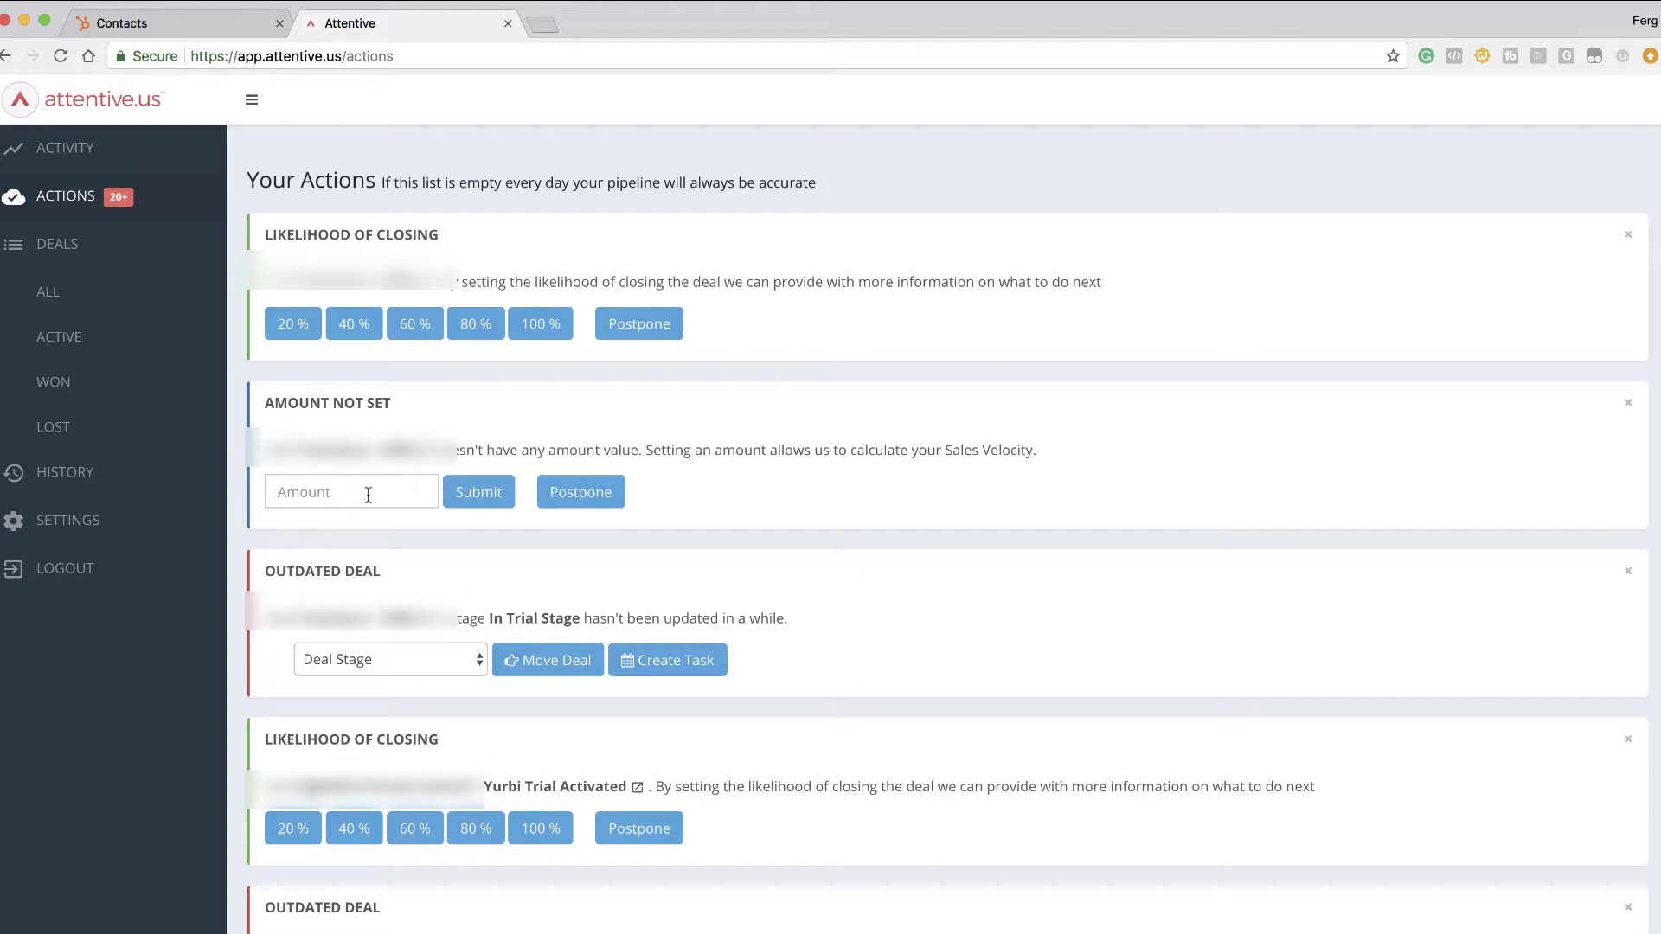
scroll(368, 495, down, 2)
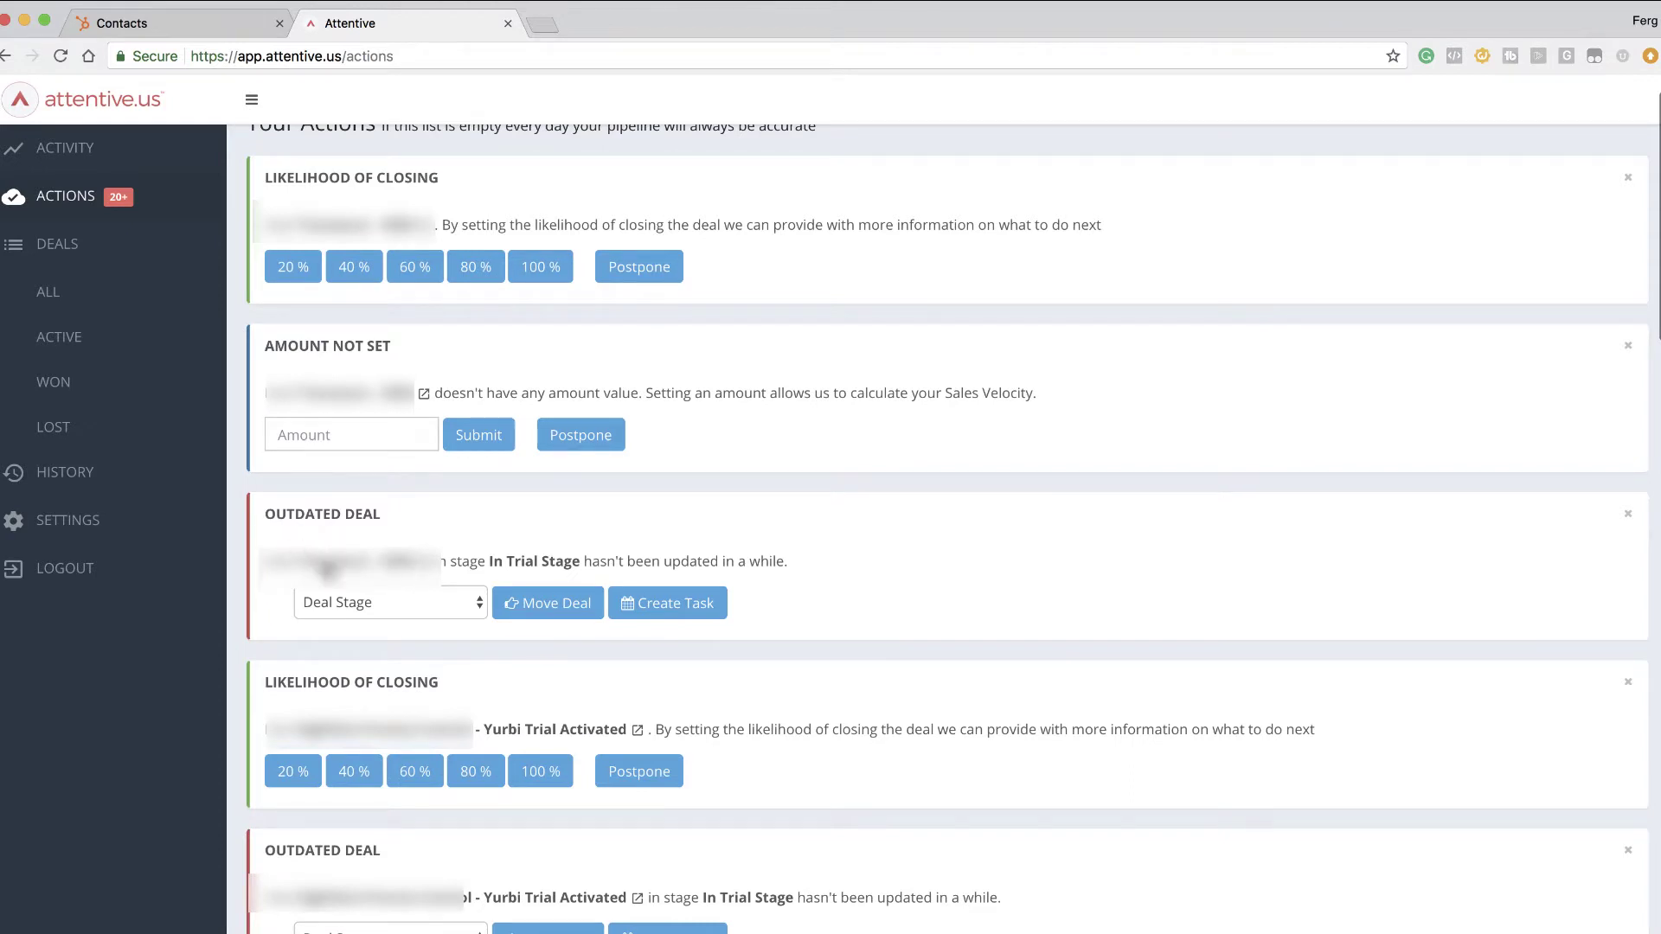
click(453, 611)
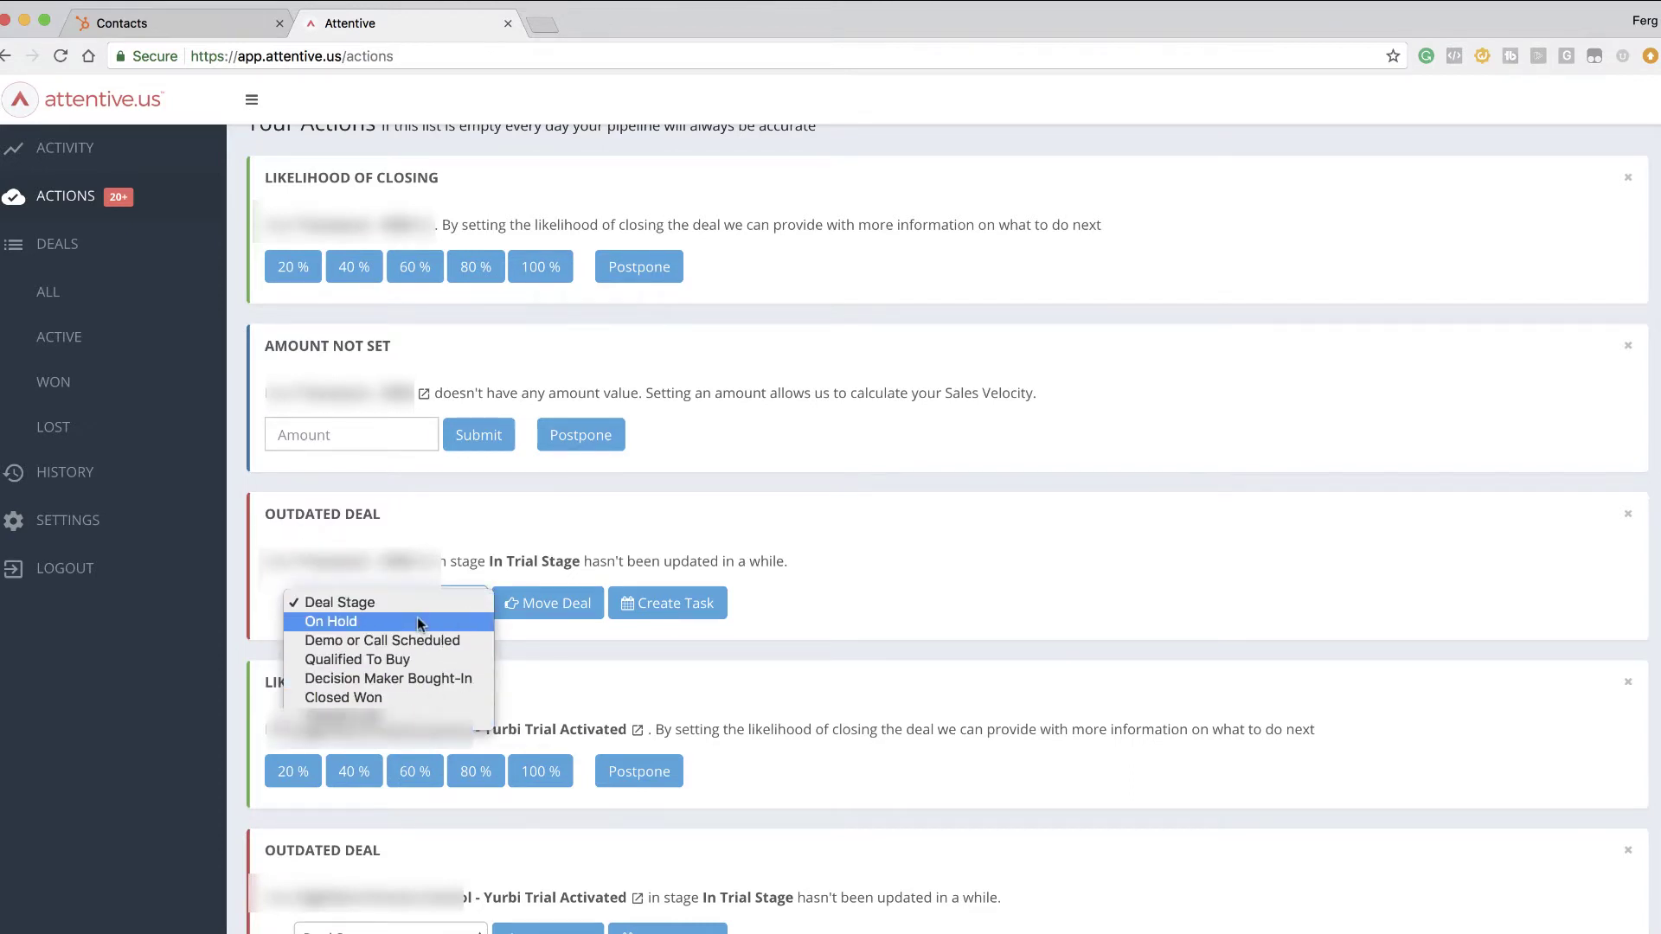
click(441, 586)
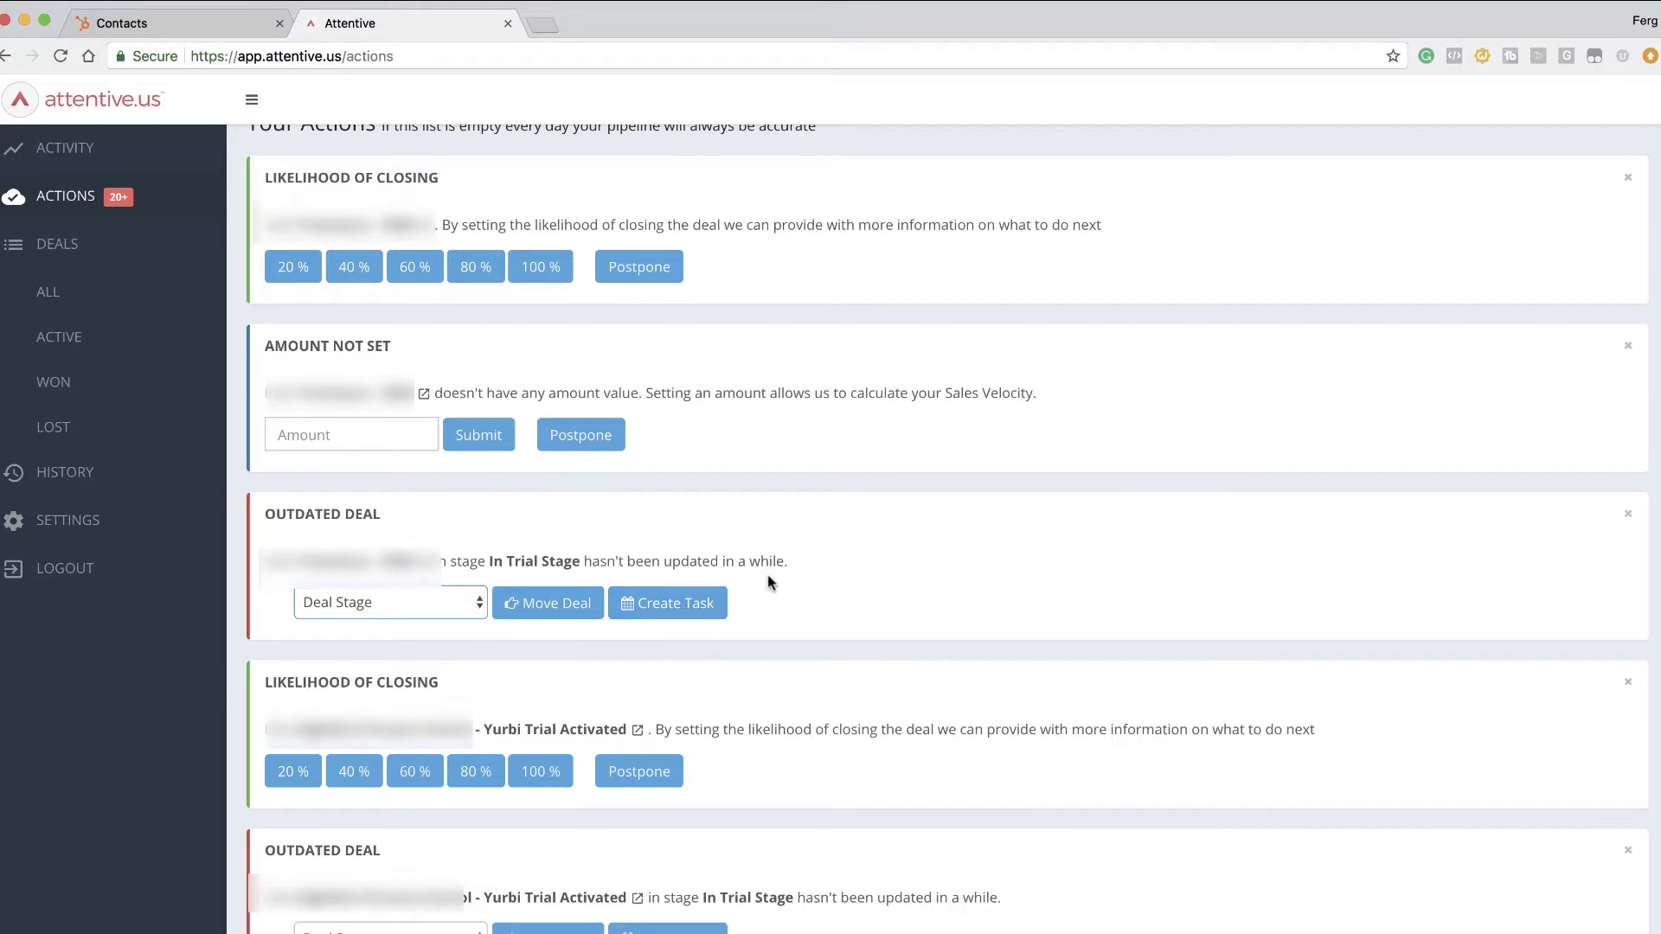
scroll(768, 581, down, 3)
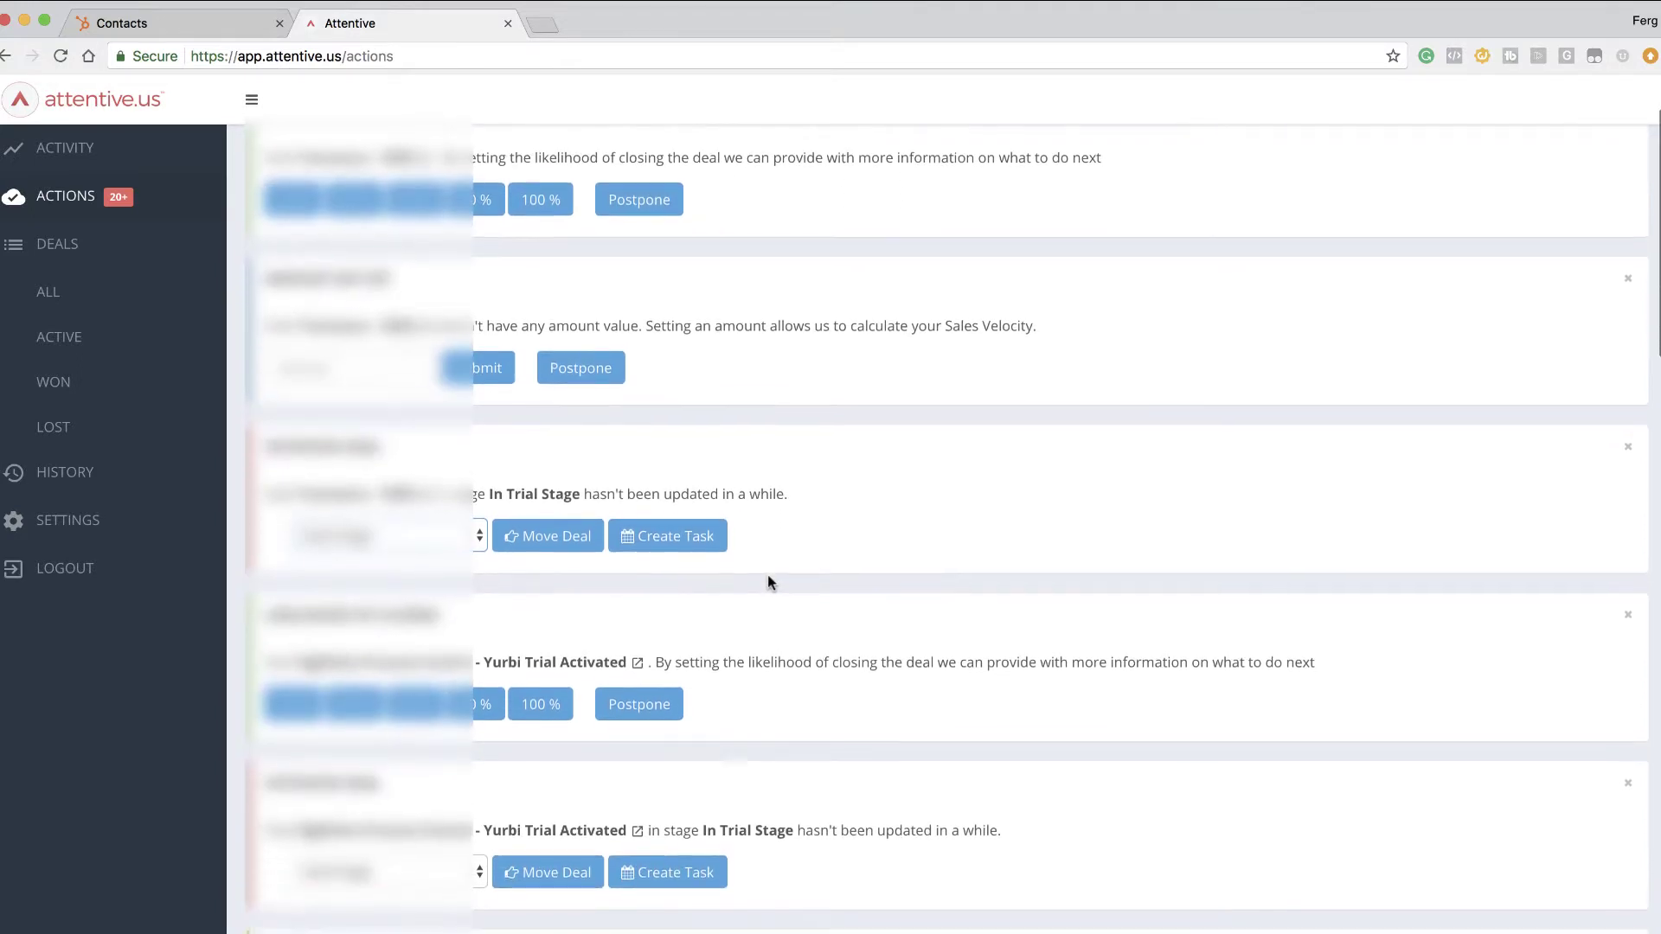
Look through the whole Actions list, reviewing the likelihood of closing, missing amount, outdated and recurring deal suggestions.
scroll(768, 581, down, 3)
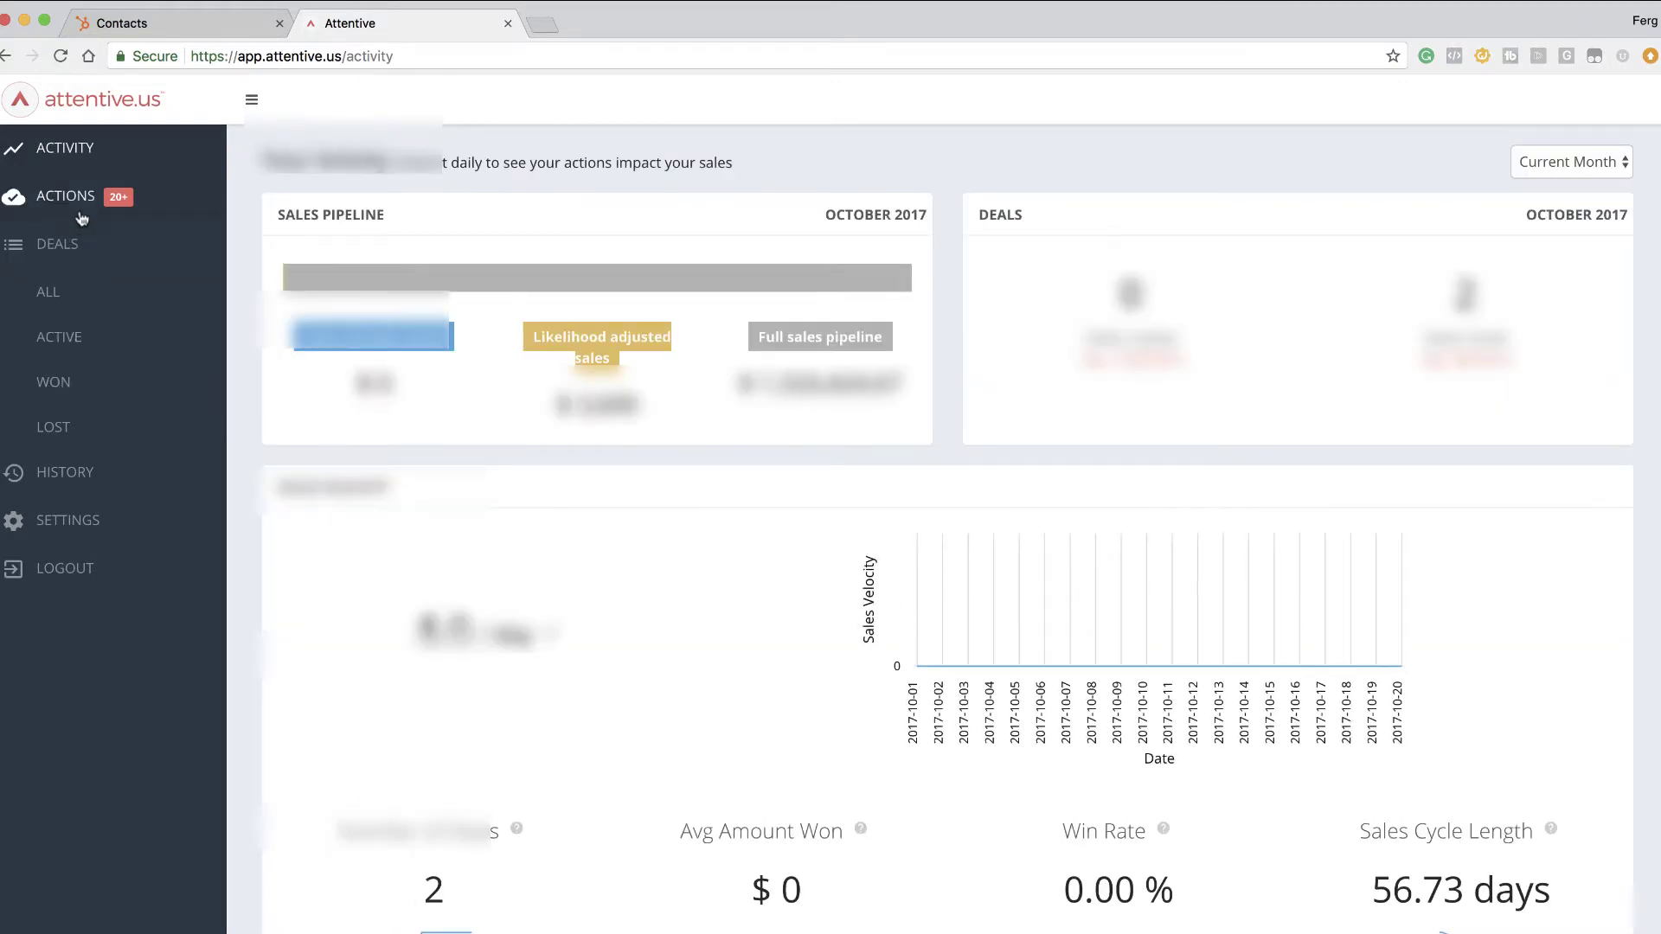
click(78, 204)
scroll(943, 528, down, 5)
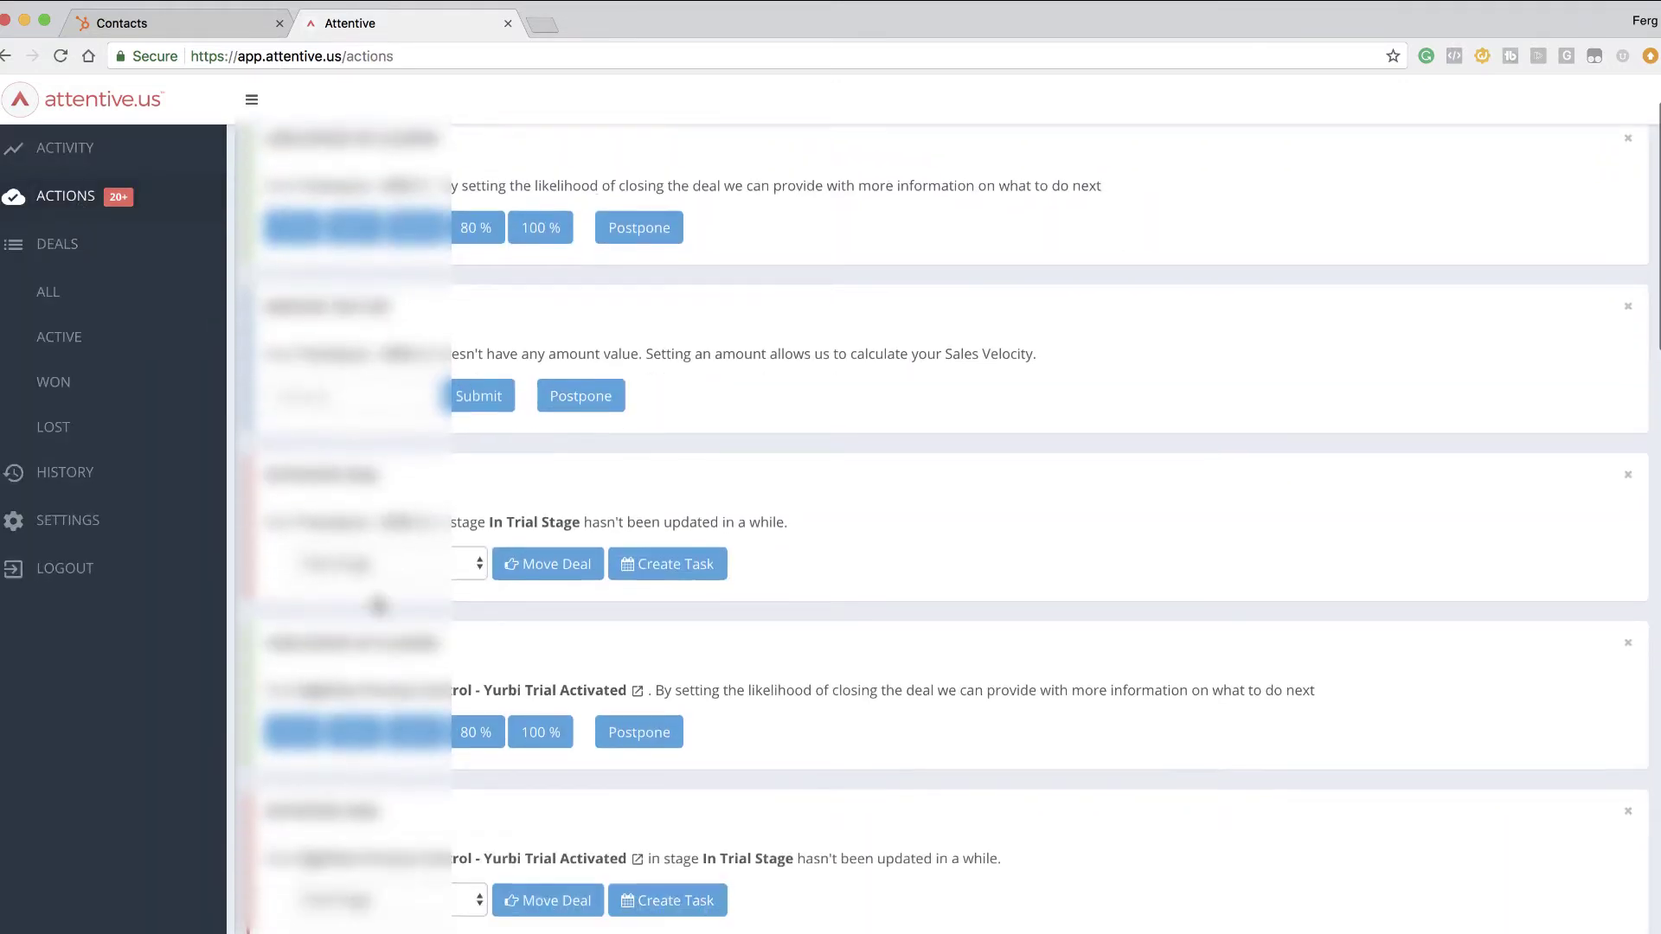
scroll(645, 699, down, 2)
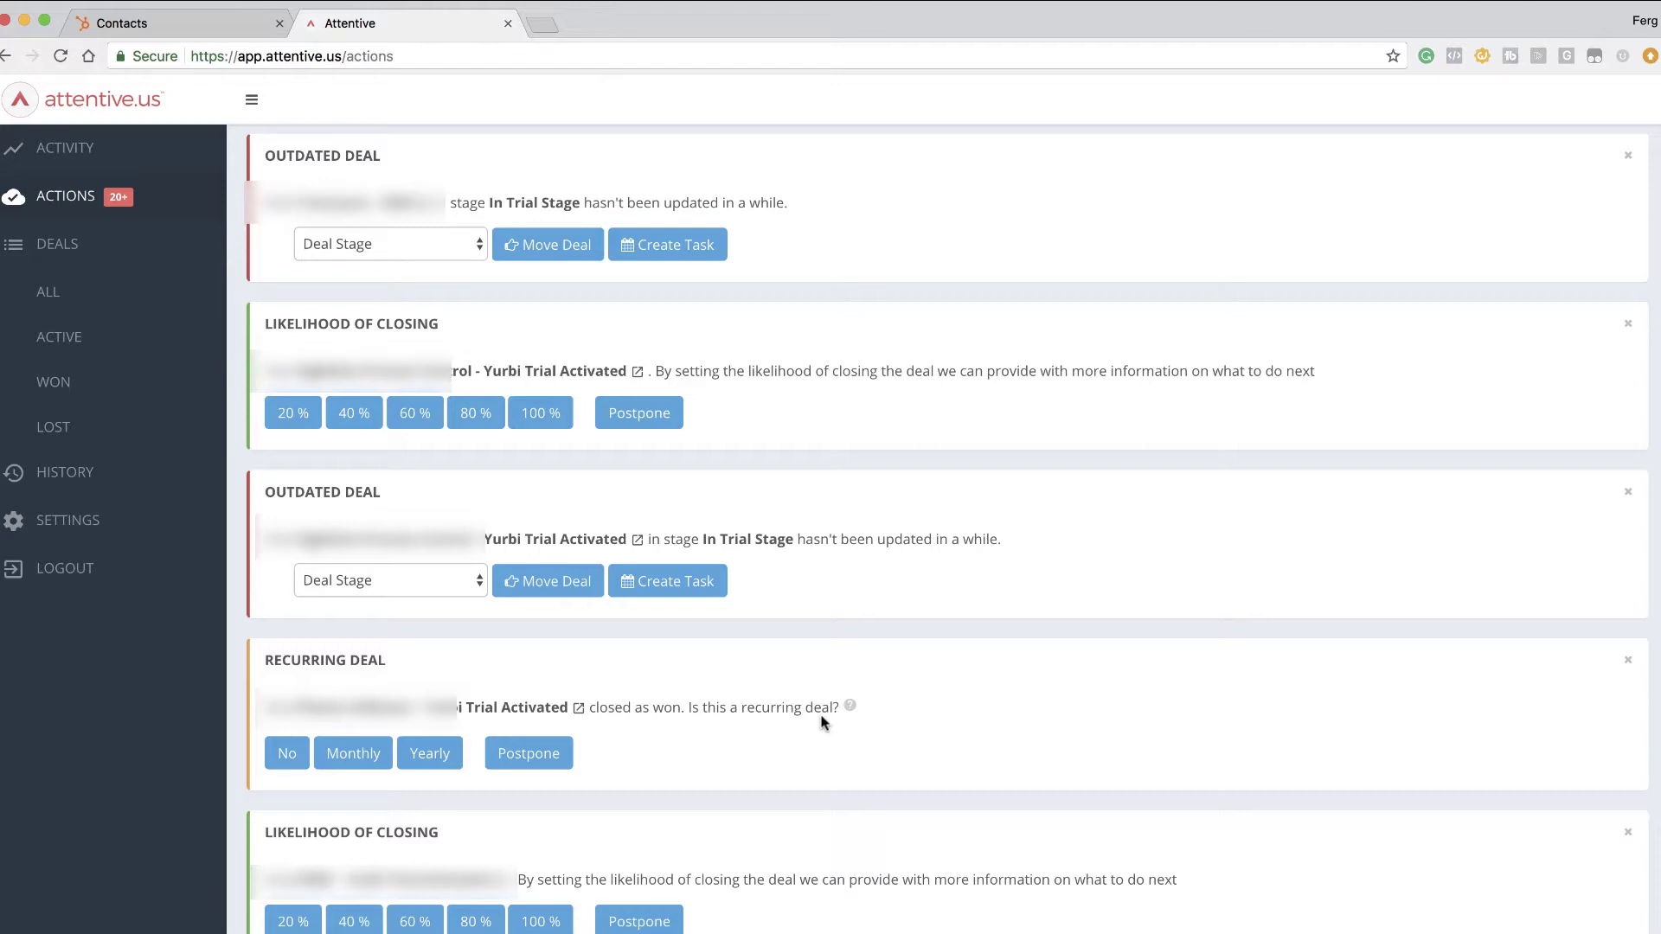
scroll(613, 761, down, 1)
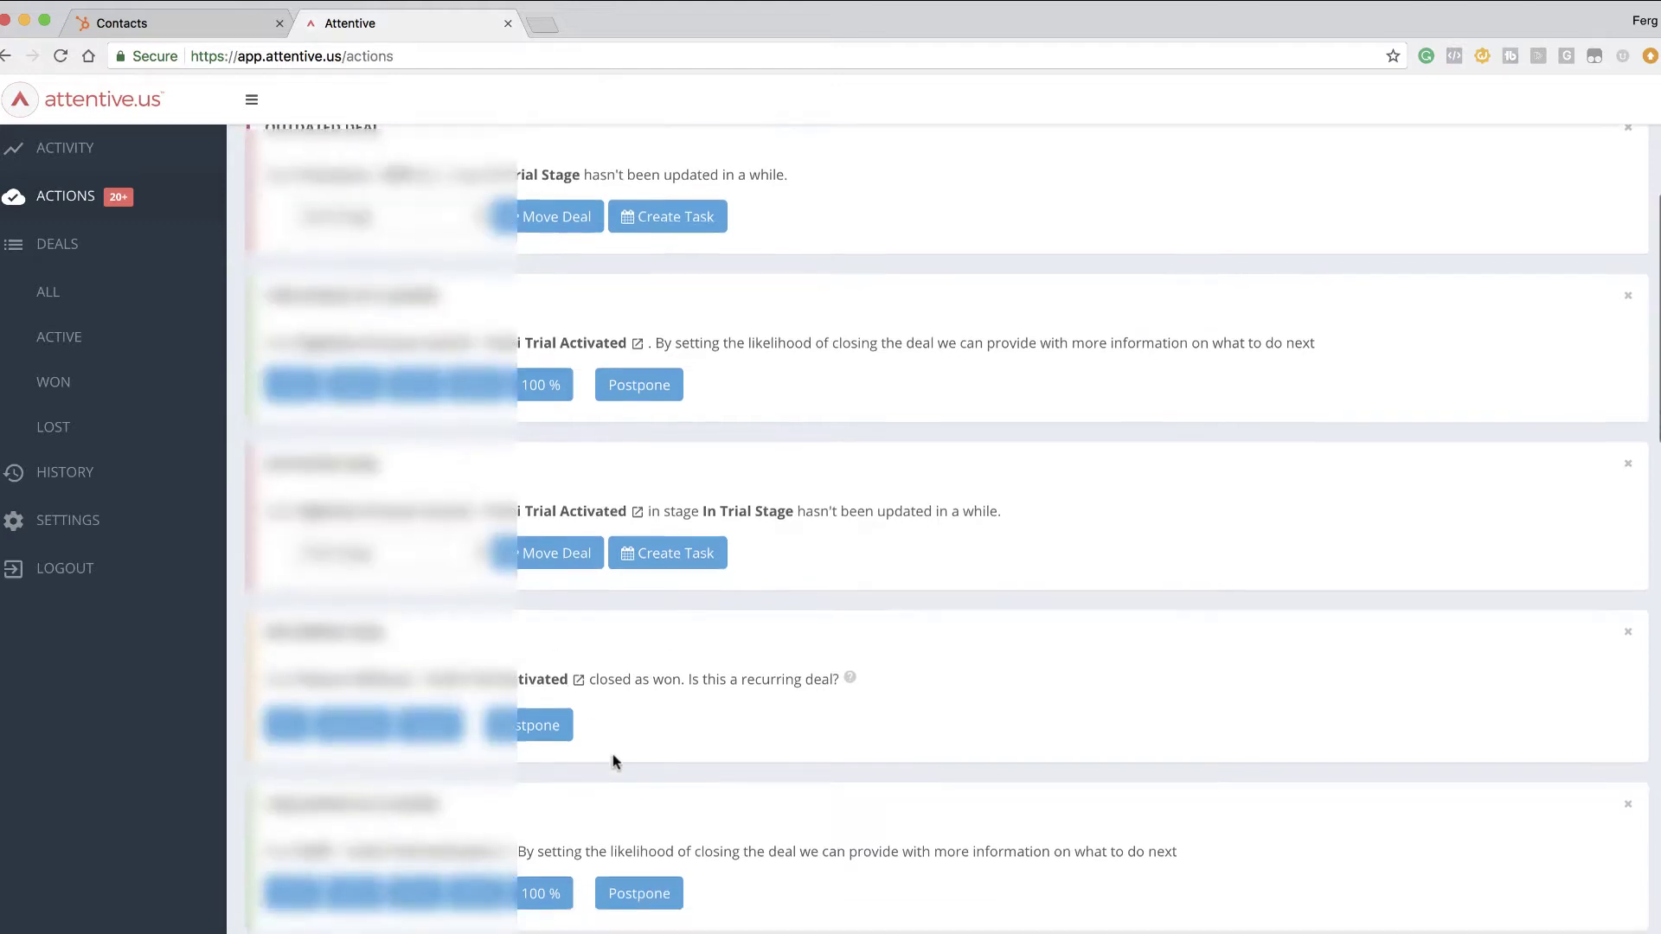
scroll(613, 761, down, 4)
scroll(603, 692, down, 2)
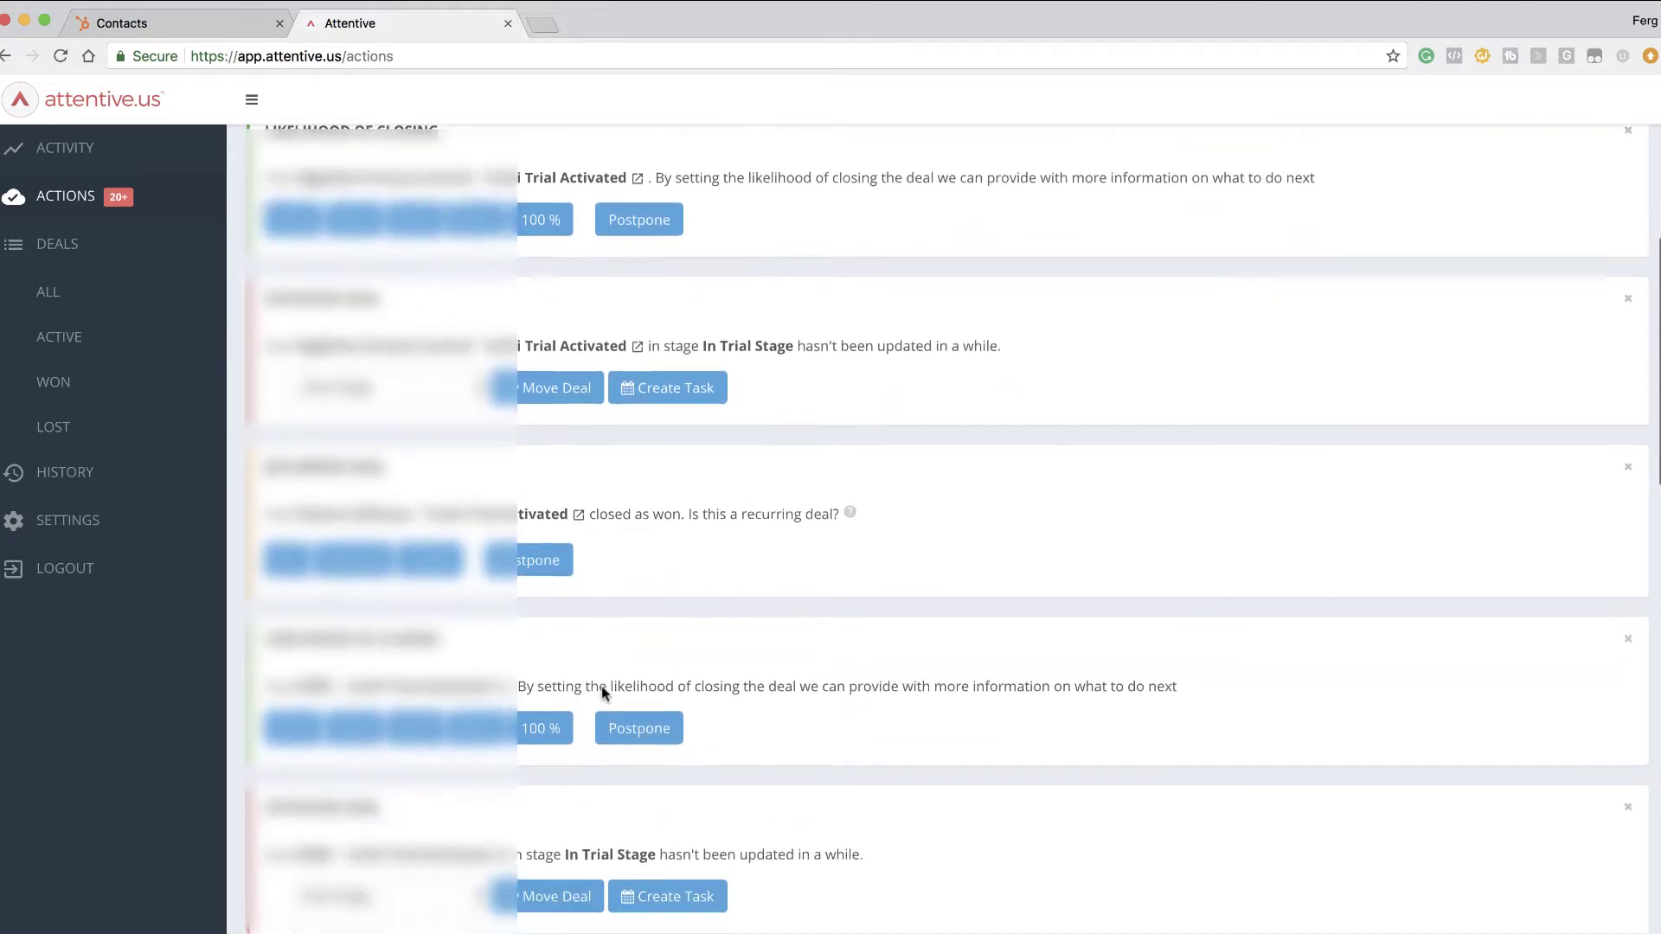
scroll(601, 688, down, 10)
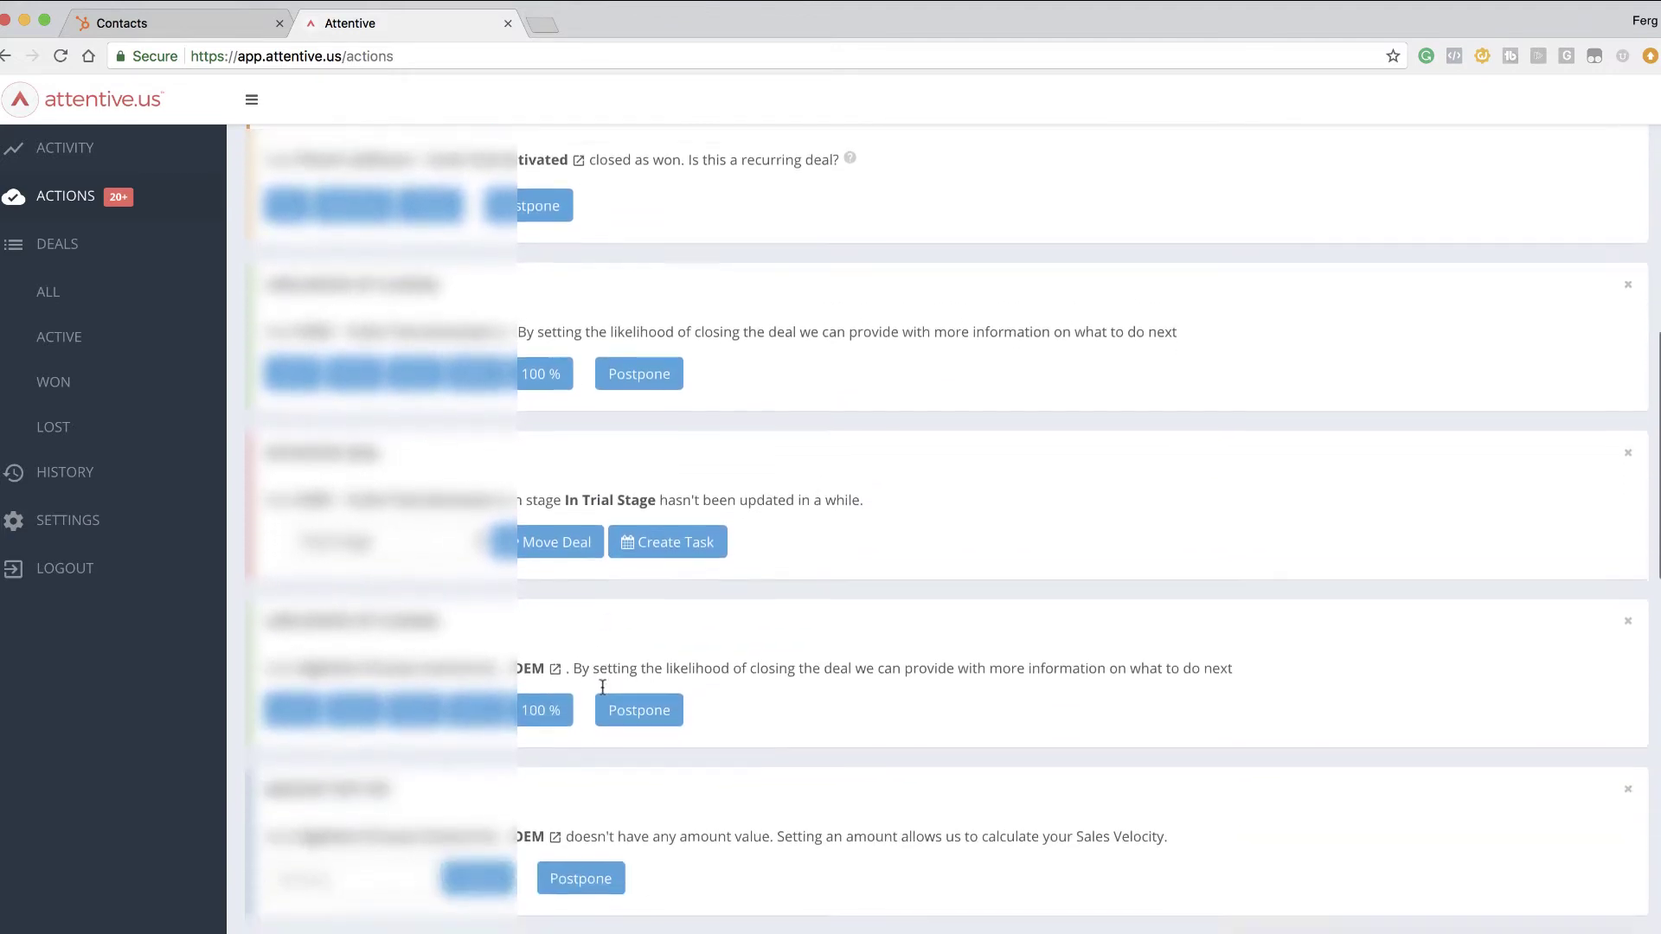
scroll(603, 686, down, 1)
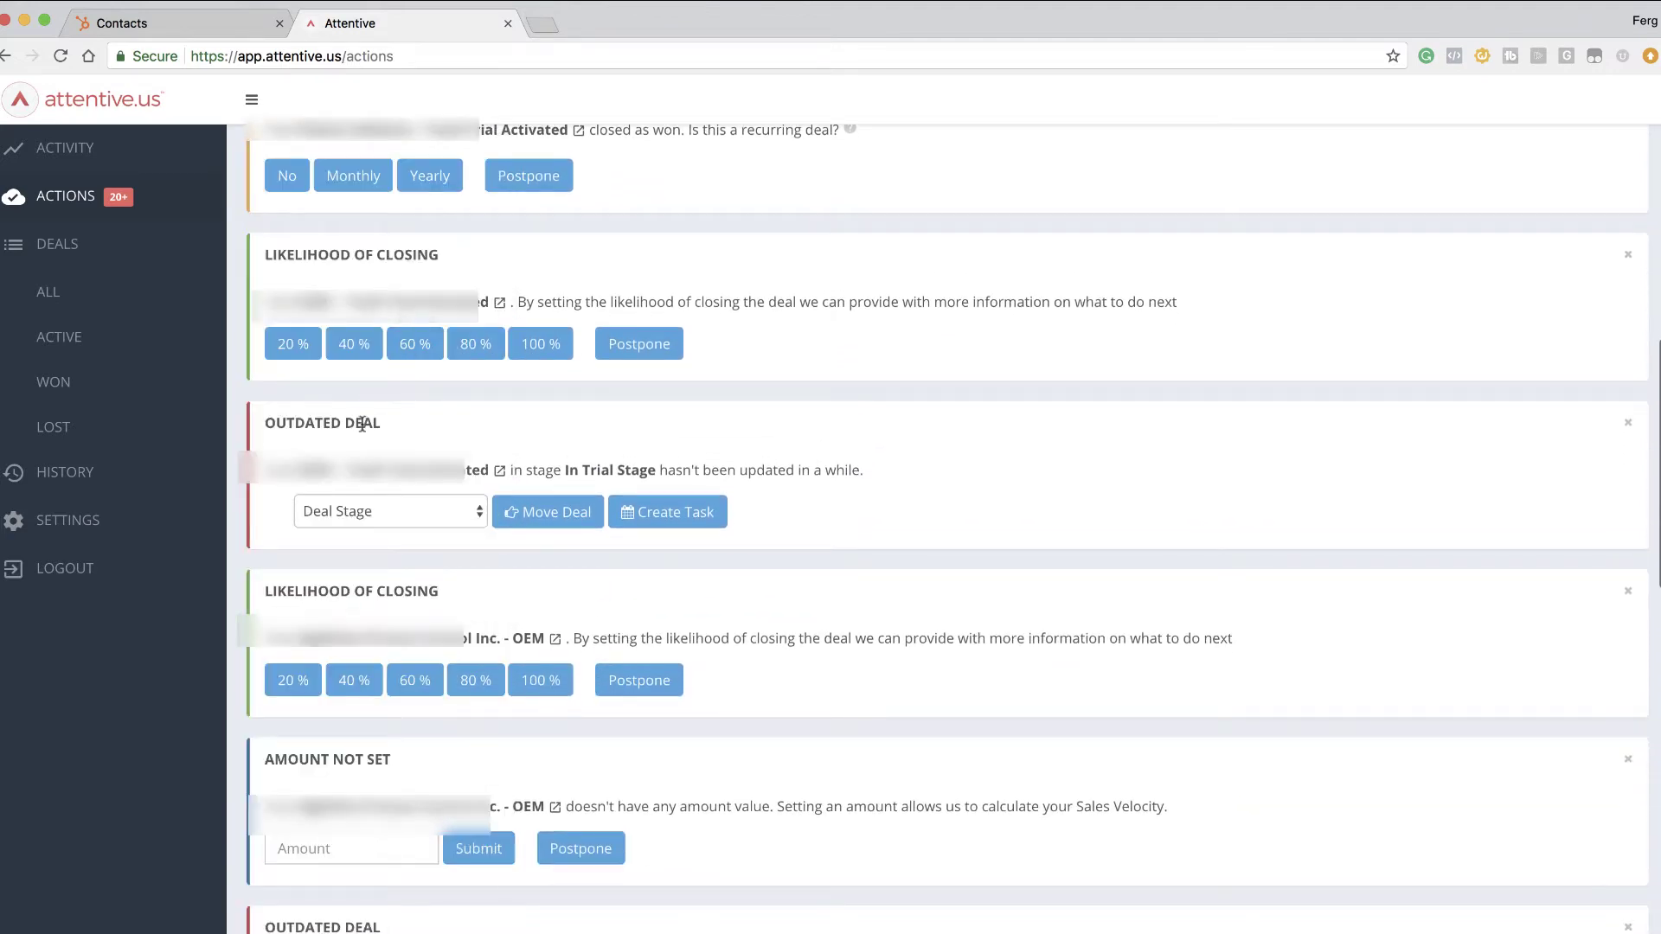
scroll(375, 684, down, 2)
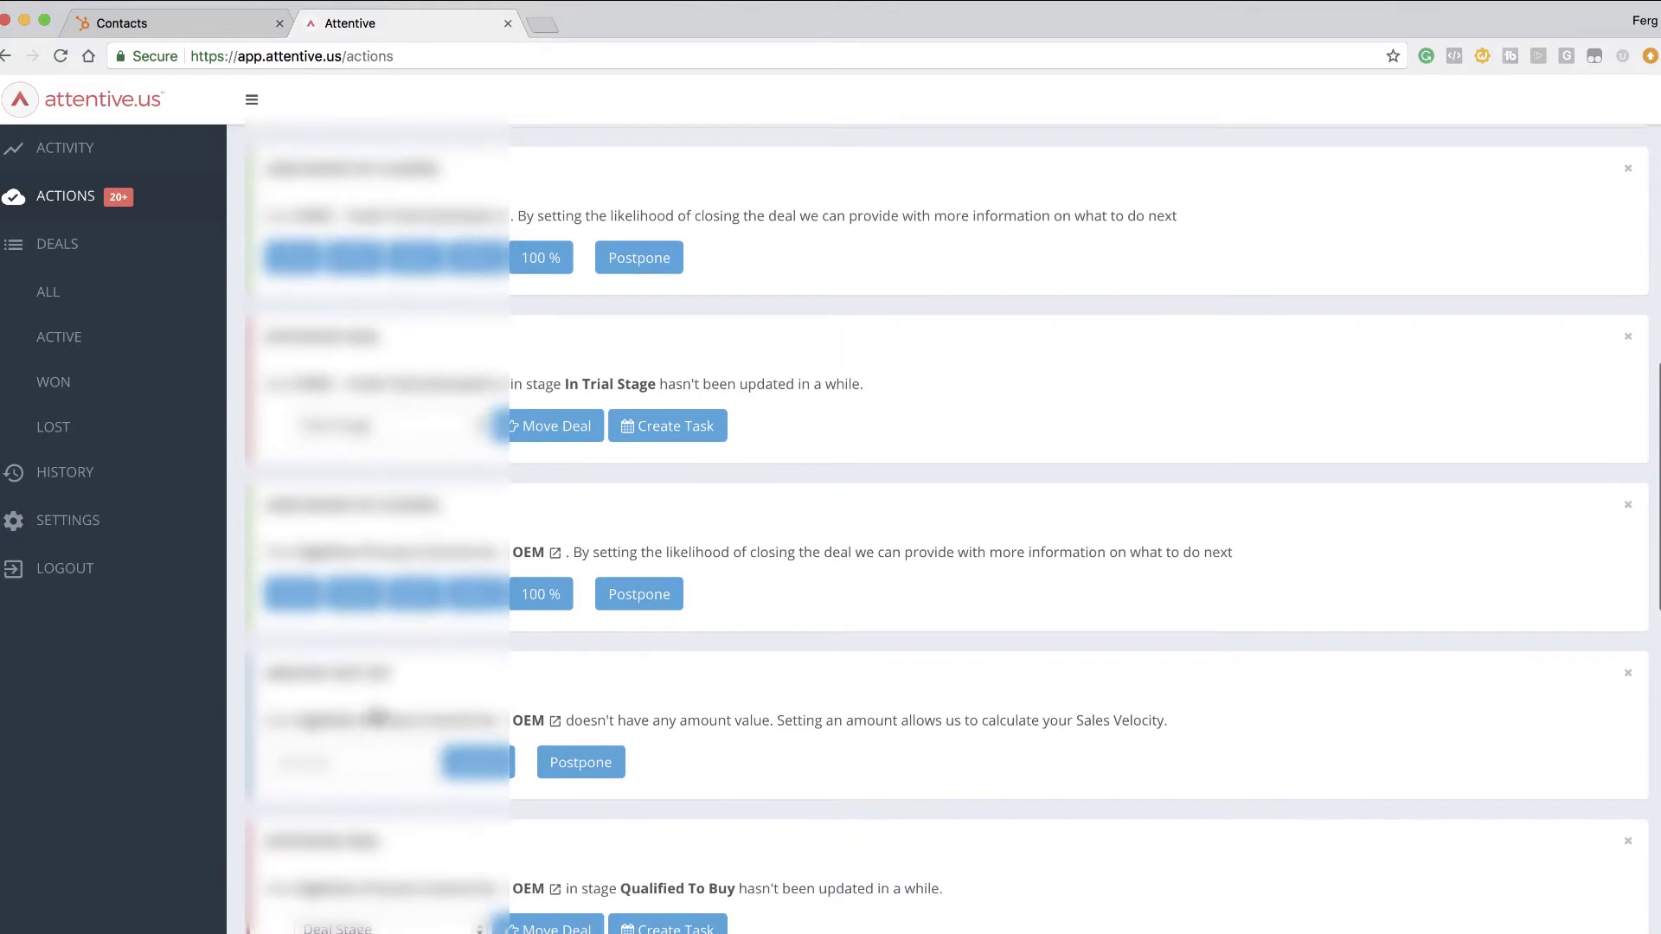
scroll(374, 718, down, 10)
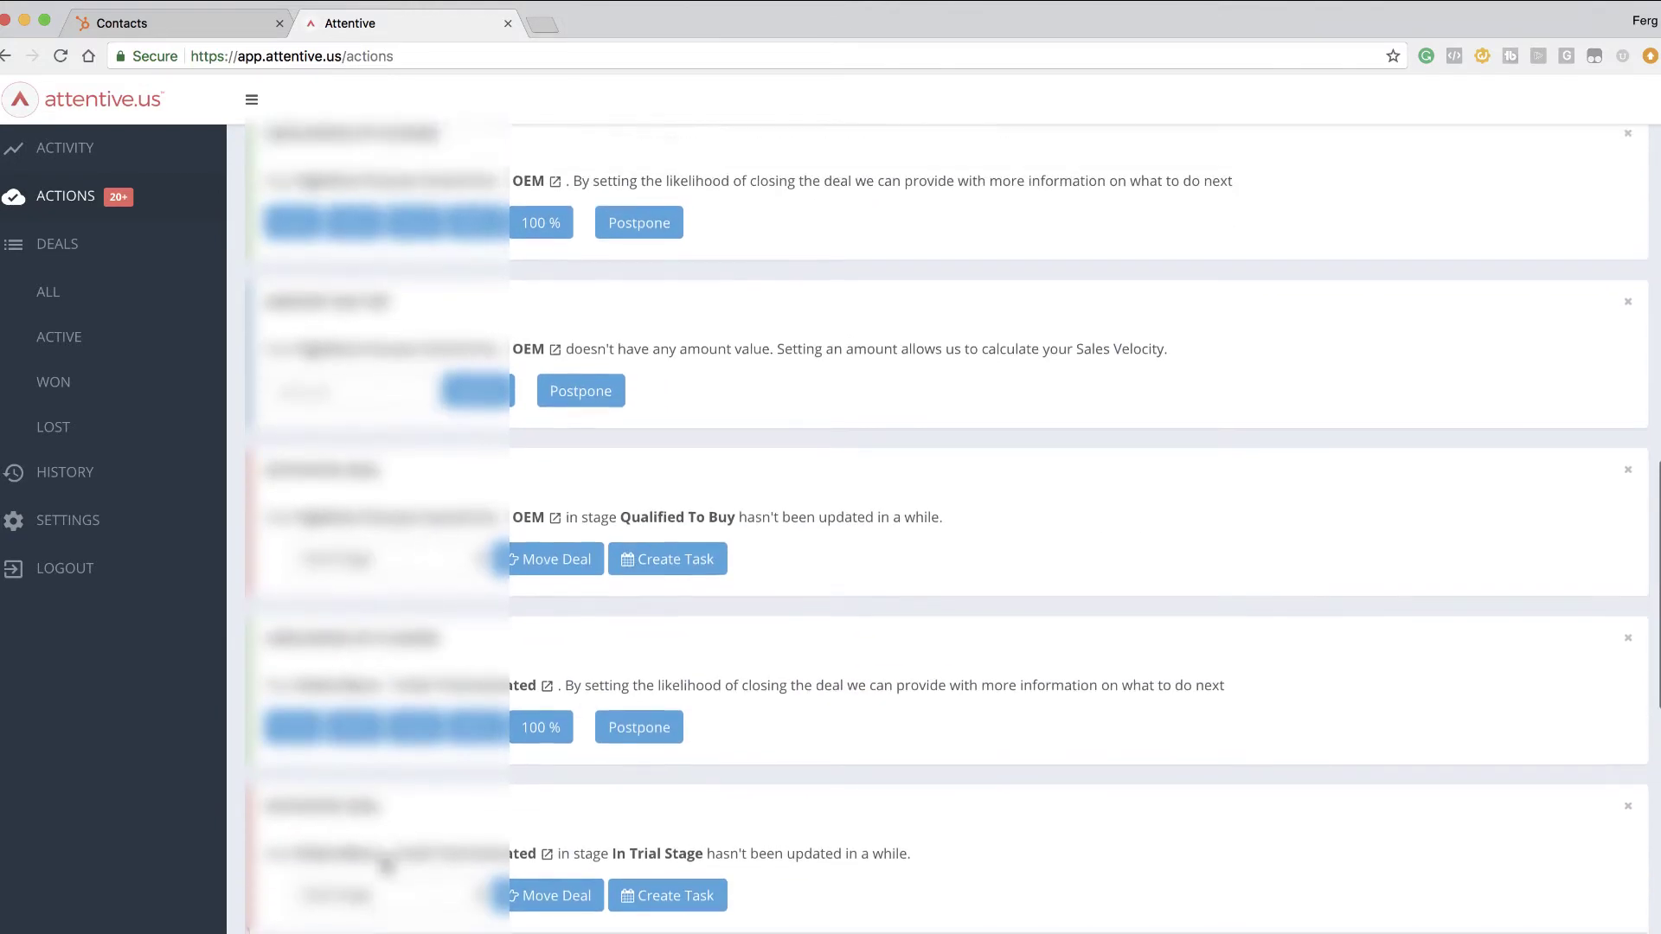
scroll(386, 865, up, 20)
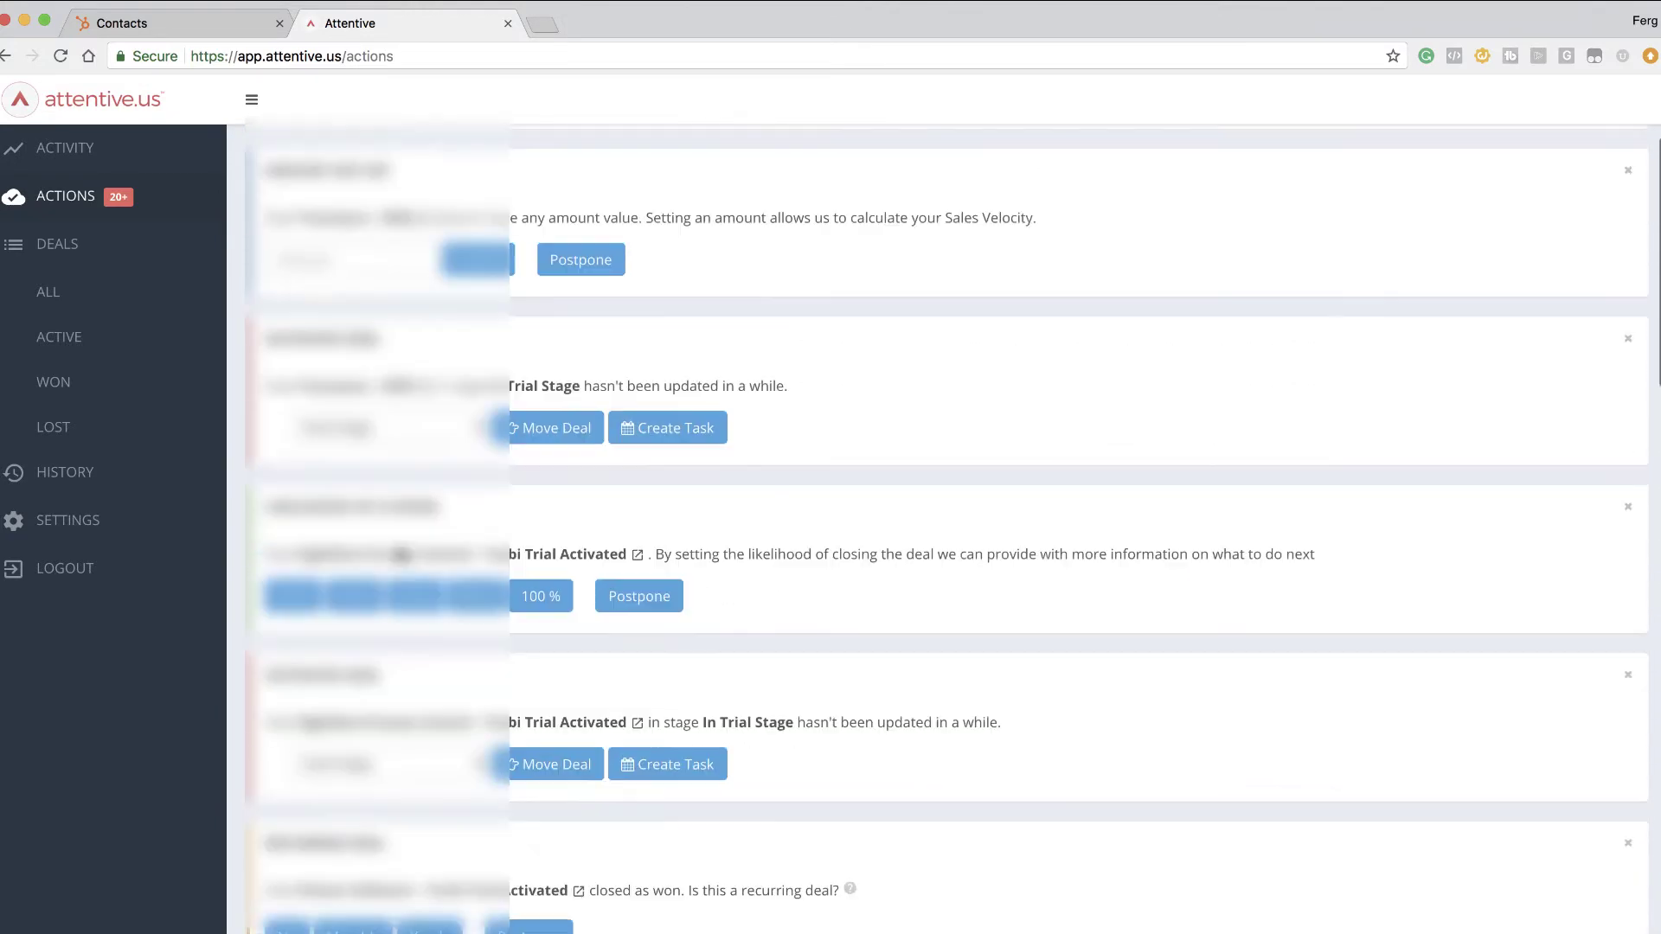
scroll(401, 553, up, 5)
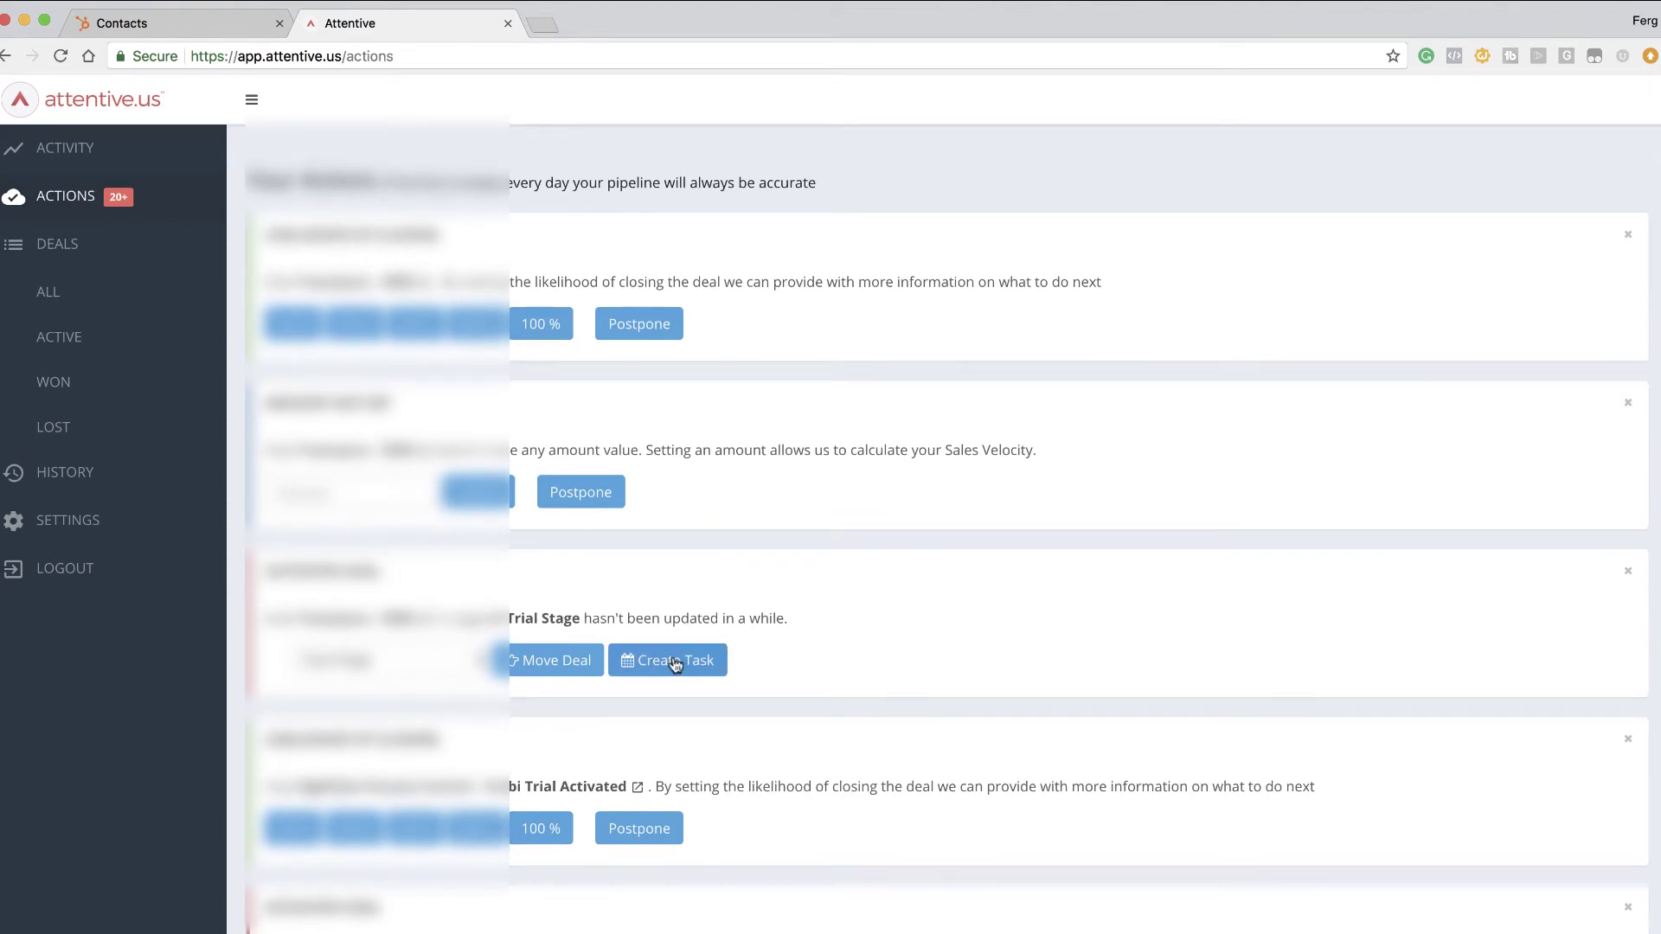
Start a To-Do task for the first outdated deal with title "Check on this deal" and body "check on this".
click(674, 663)
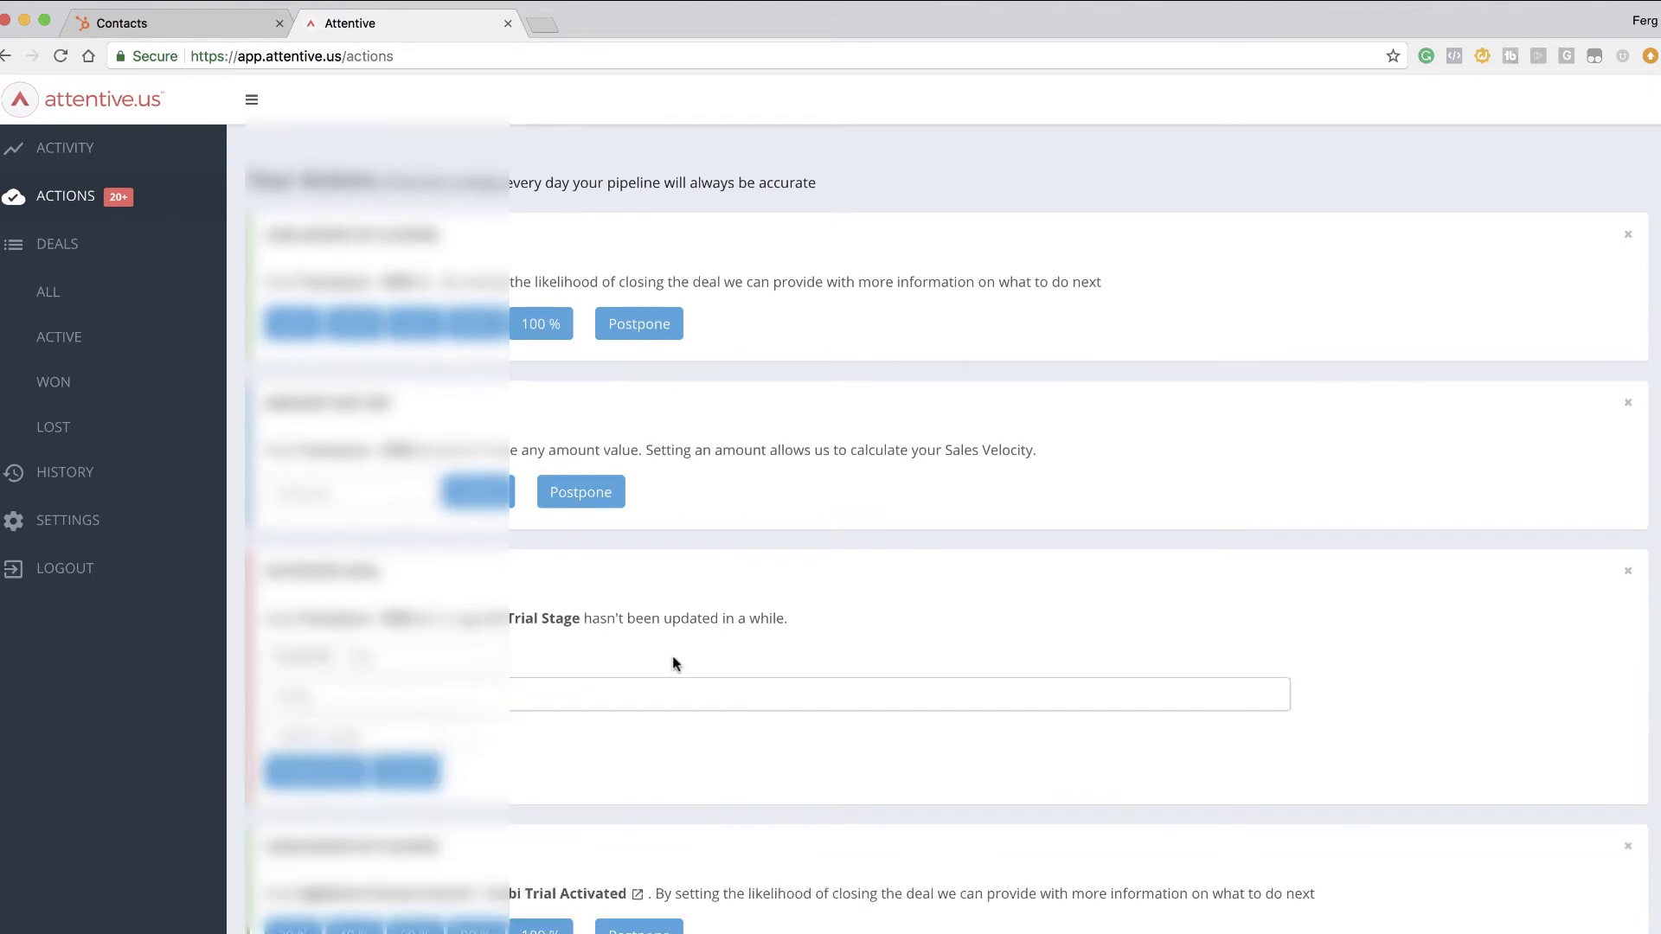
click(304, 659)
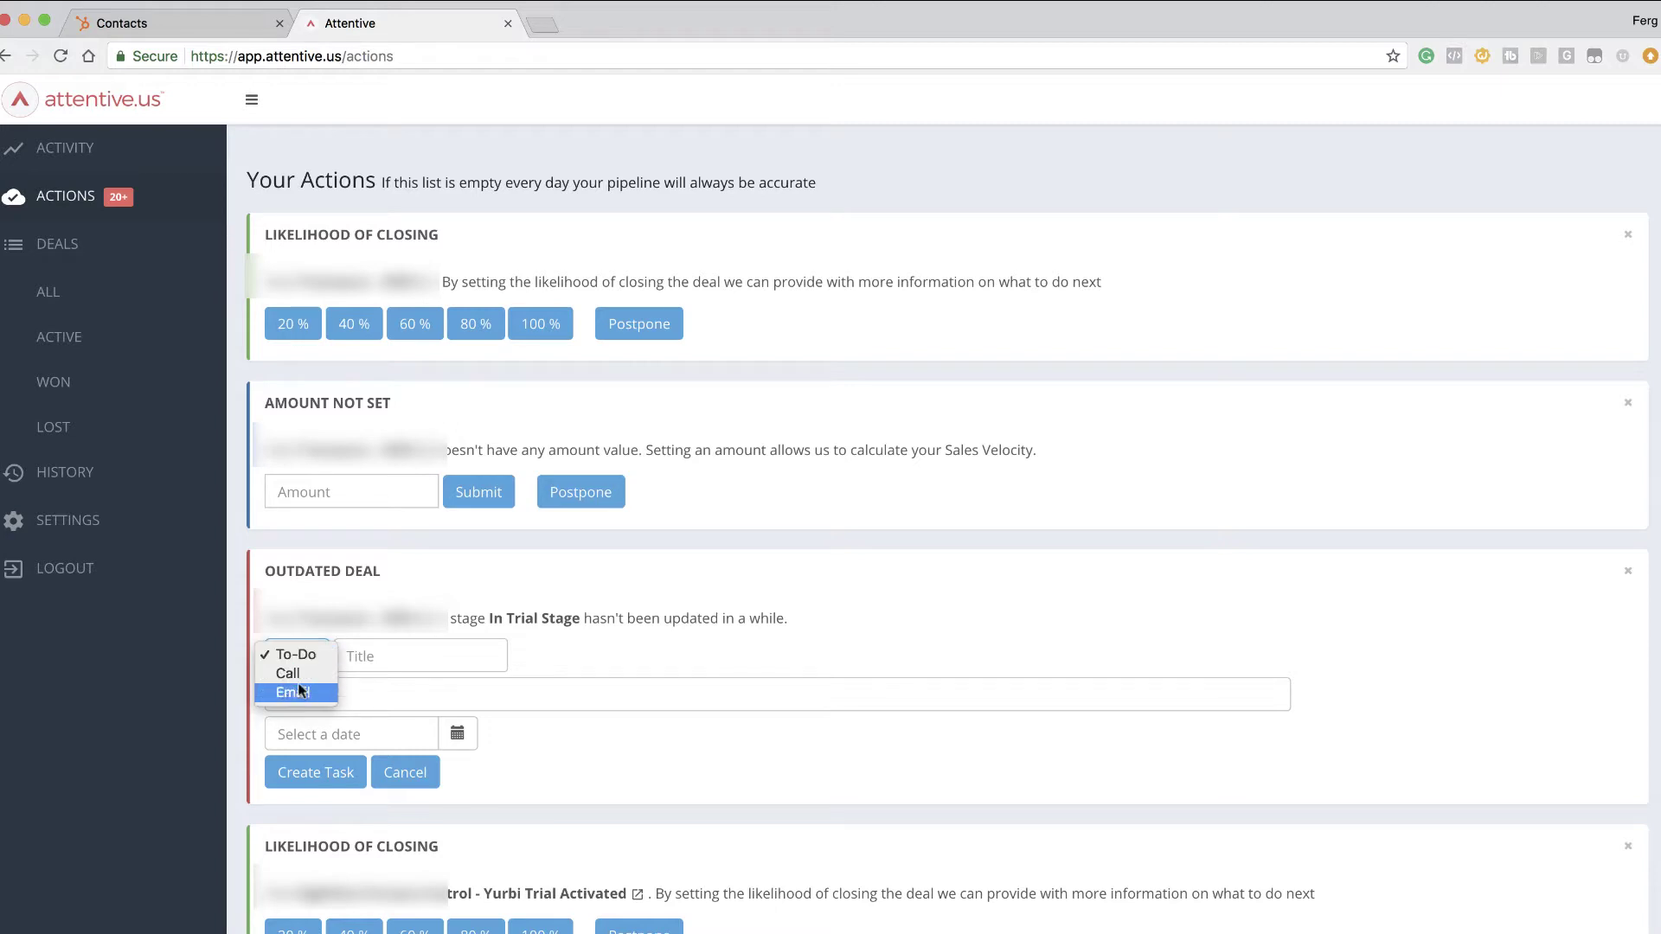
click(296, 656)
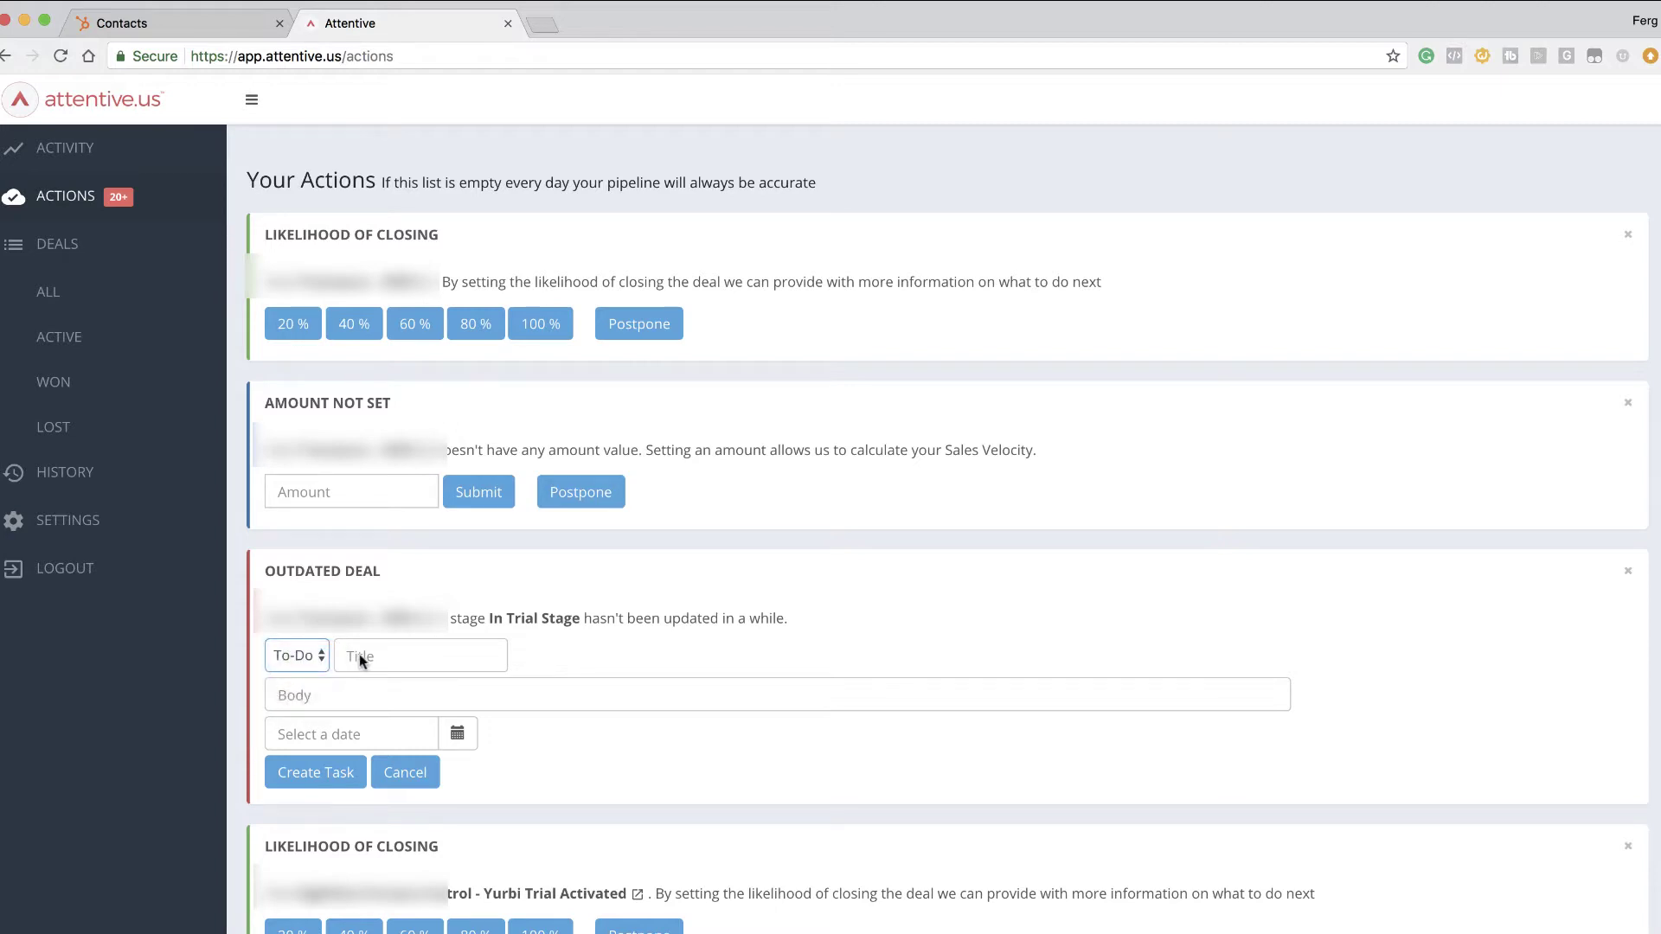
click(361, 655)
text(Check on this deal)
click(364, 688)
text(check on this)
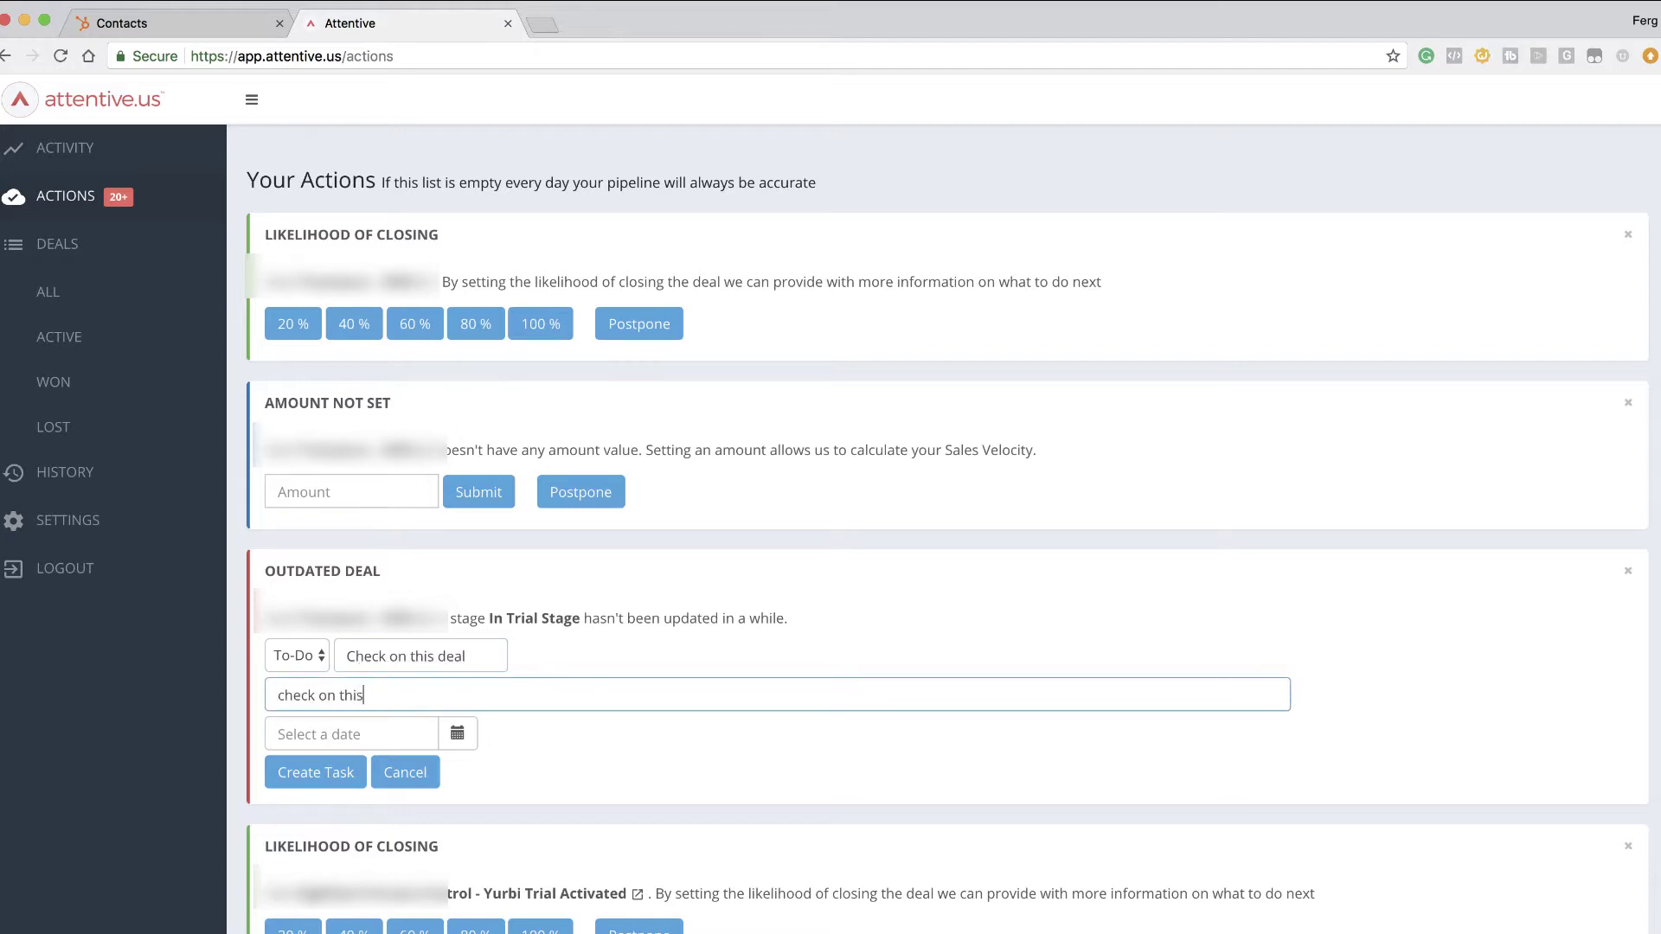
Set the task's date to 1 November 2017 and create the task.
click(420, 735)
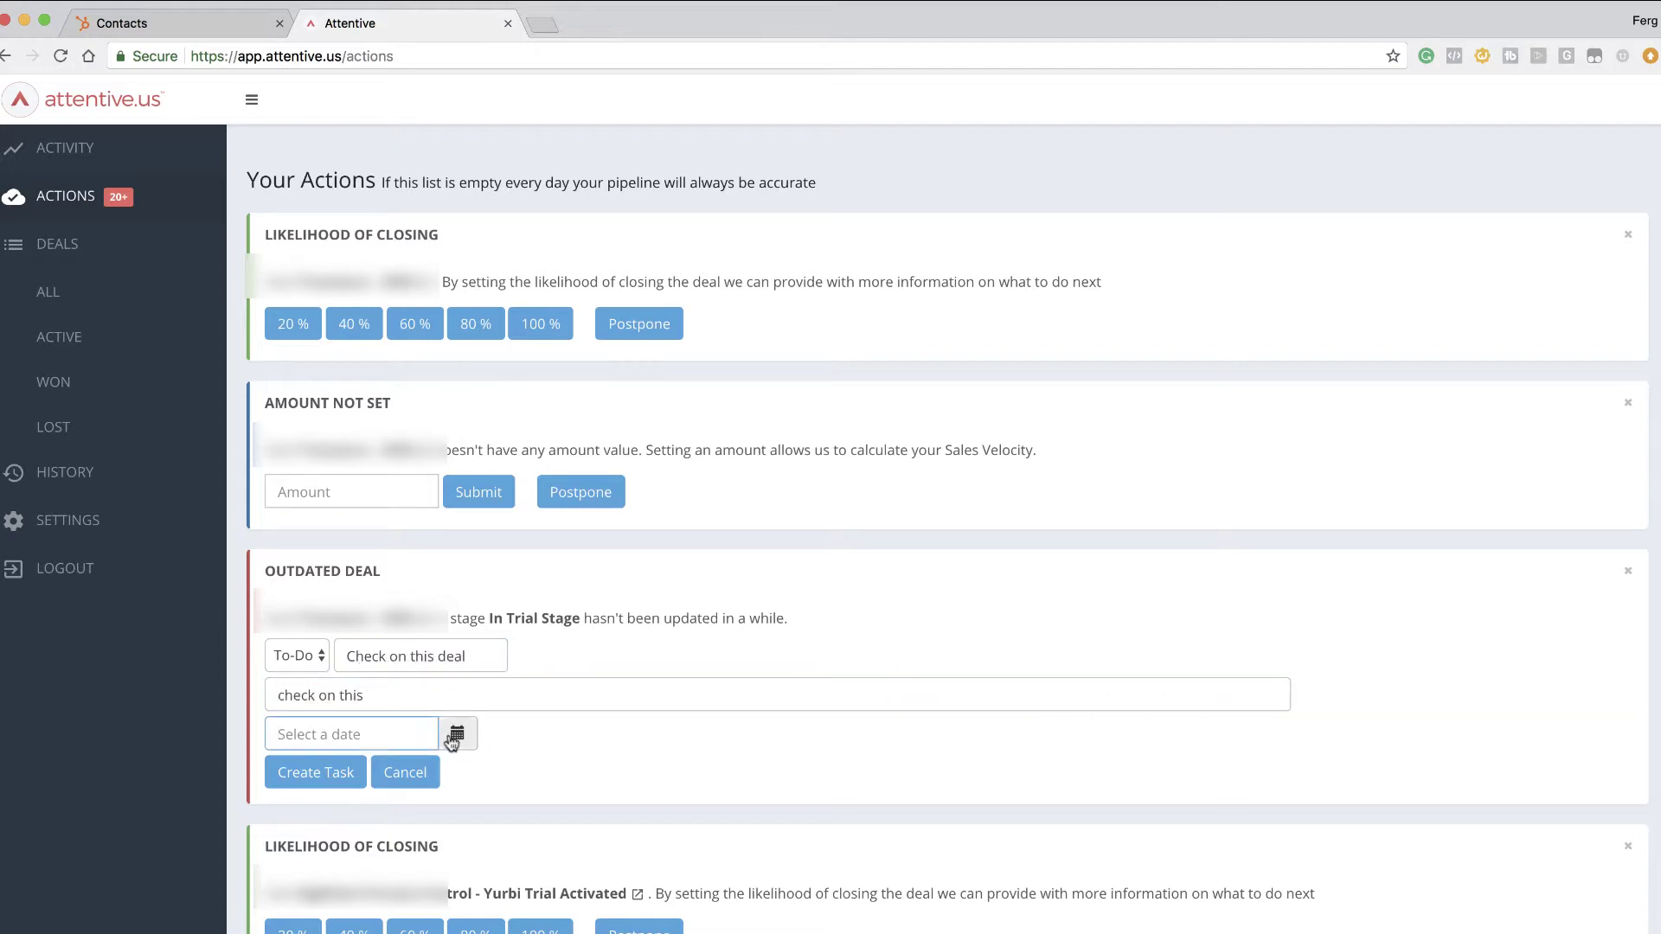
click(457, 734)
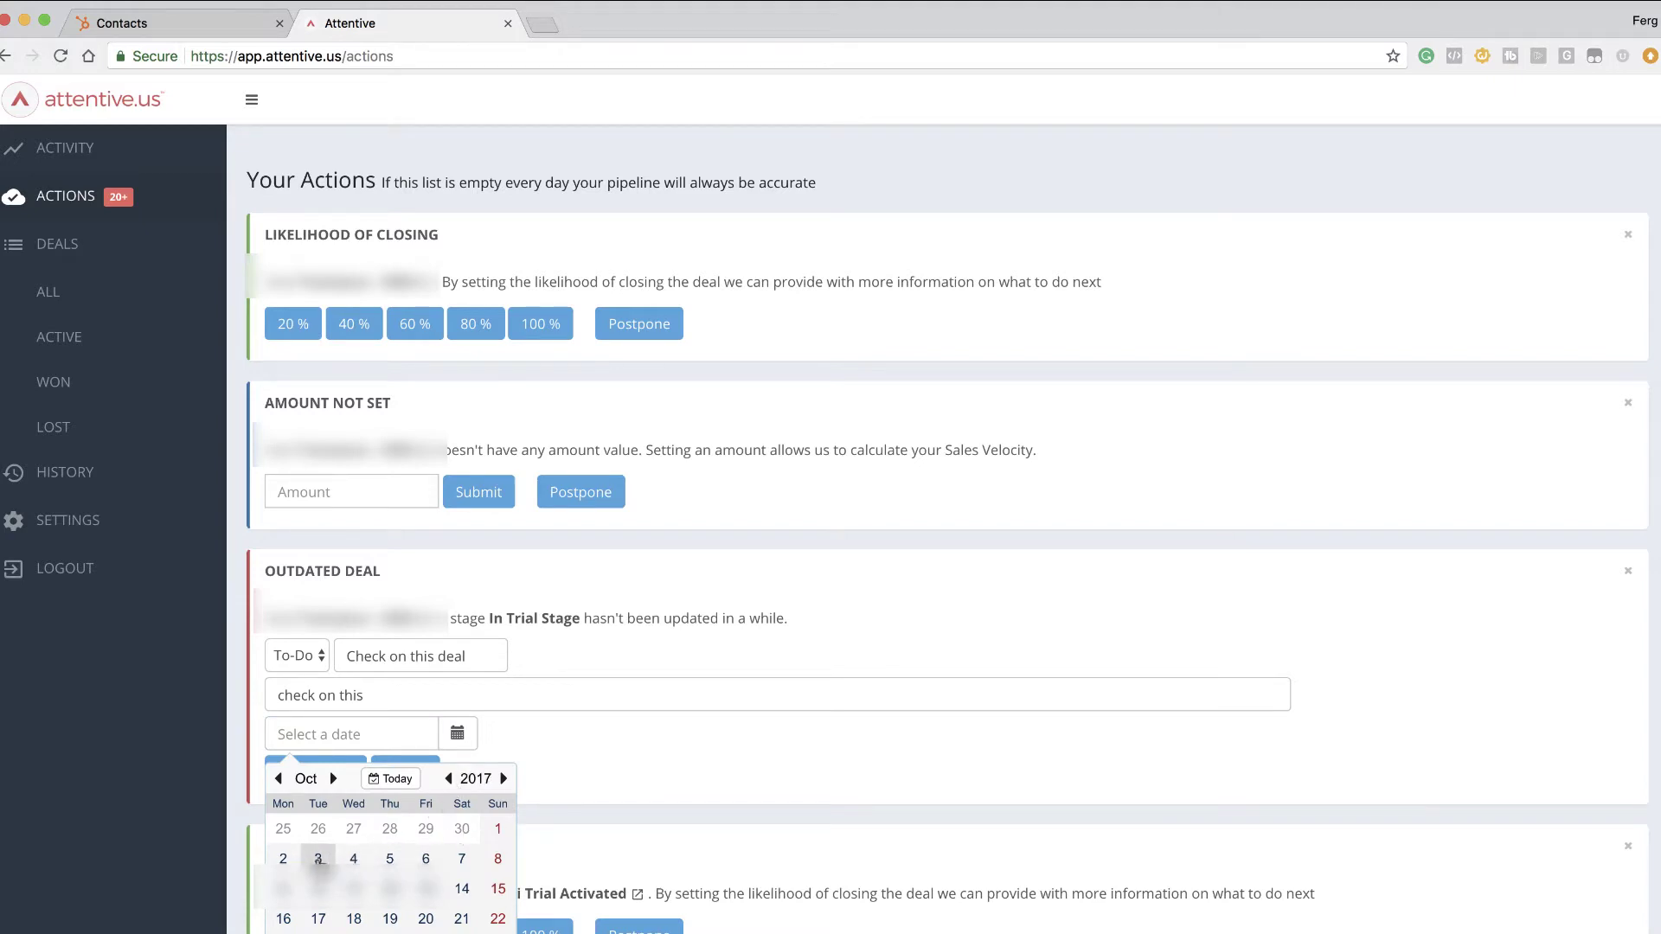
click(334, 779)
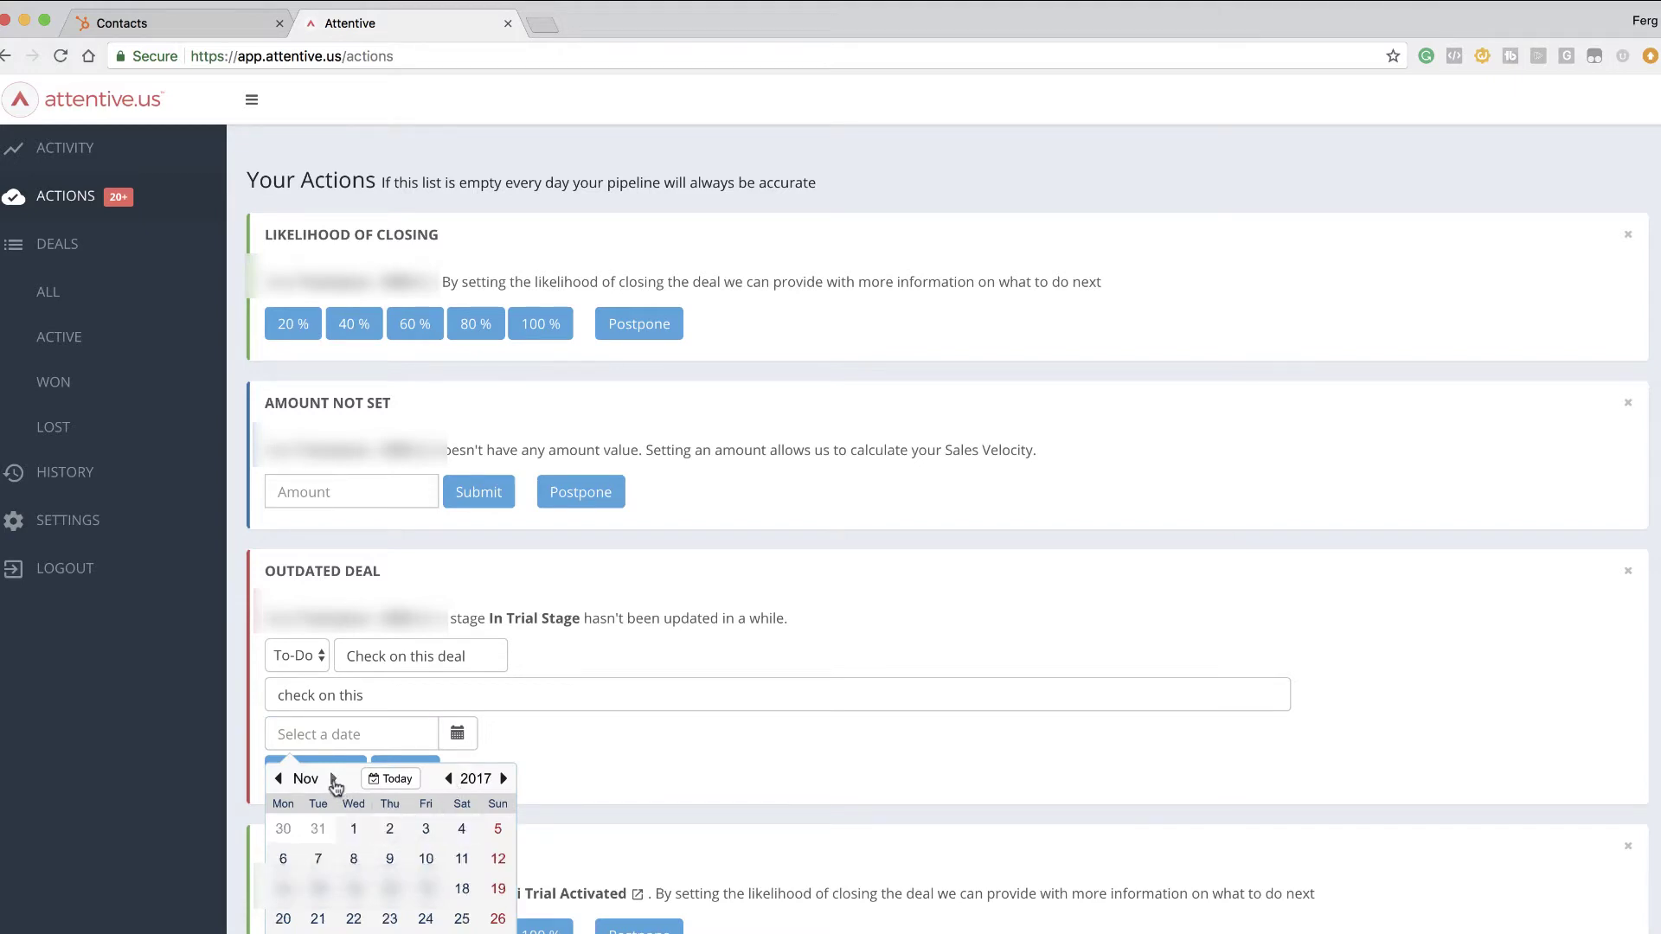
click(354, 831)
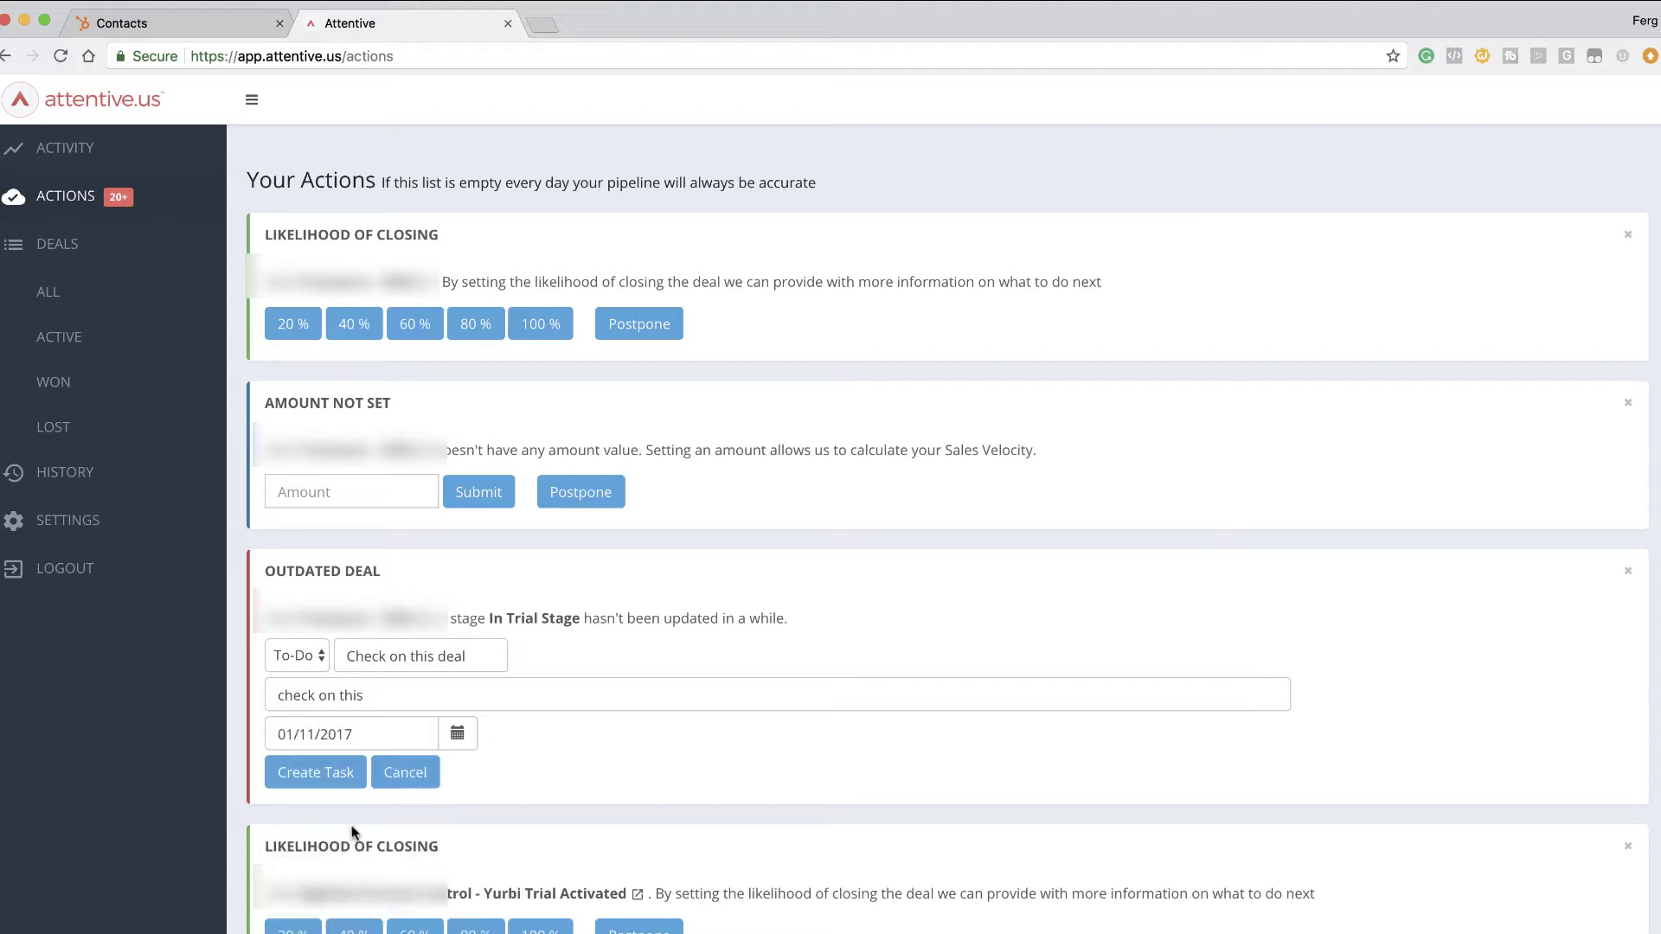
click(319, 775)
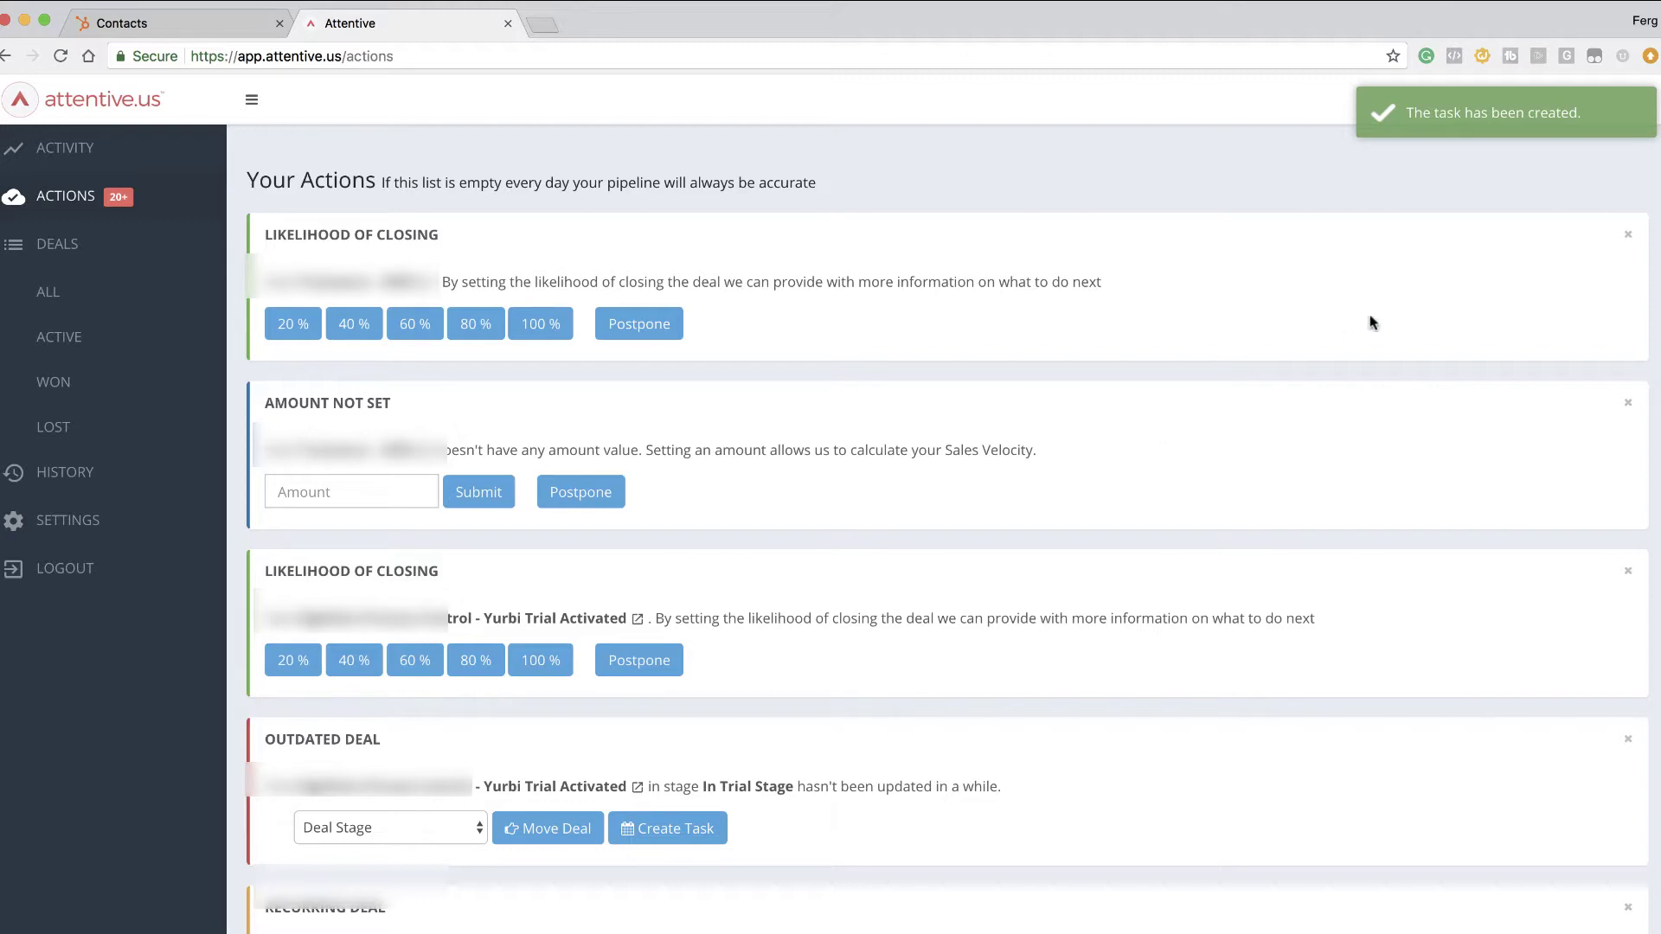
Mark the Yurbi Trial Activated deal that closed as won as recurring monthly in its Recurring Deal action.
scroll(943, 781, down, 5)
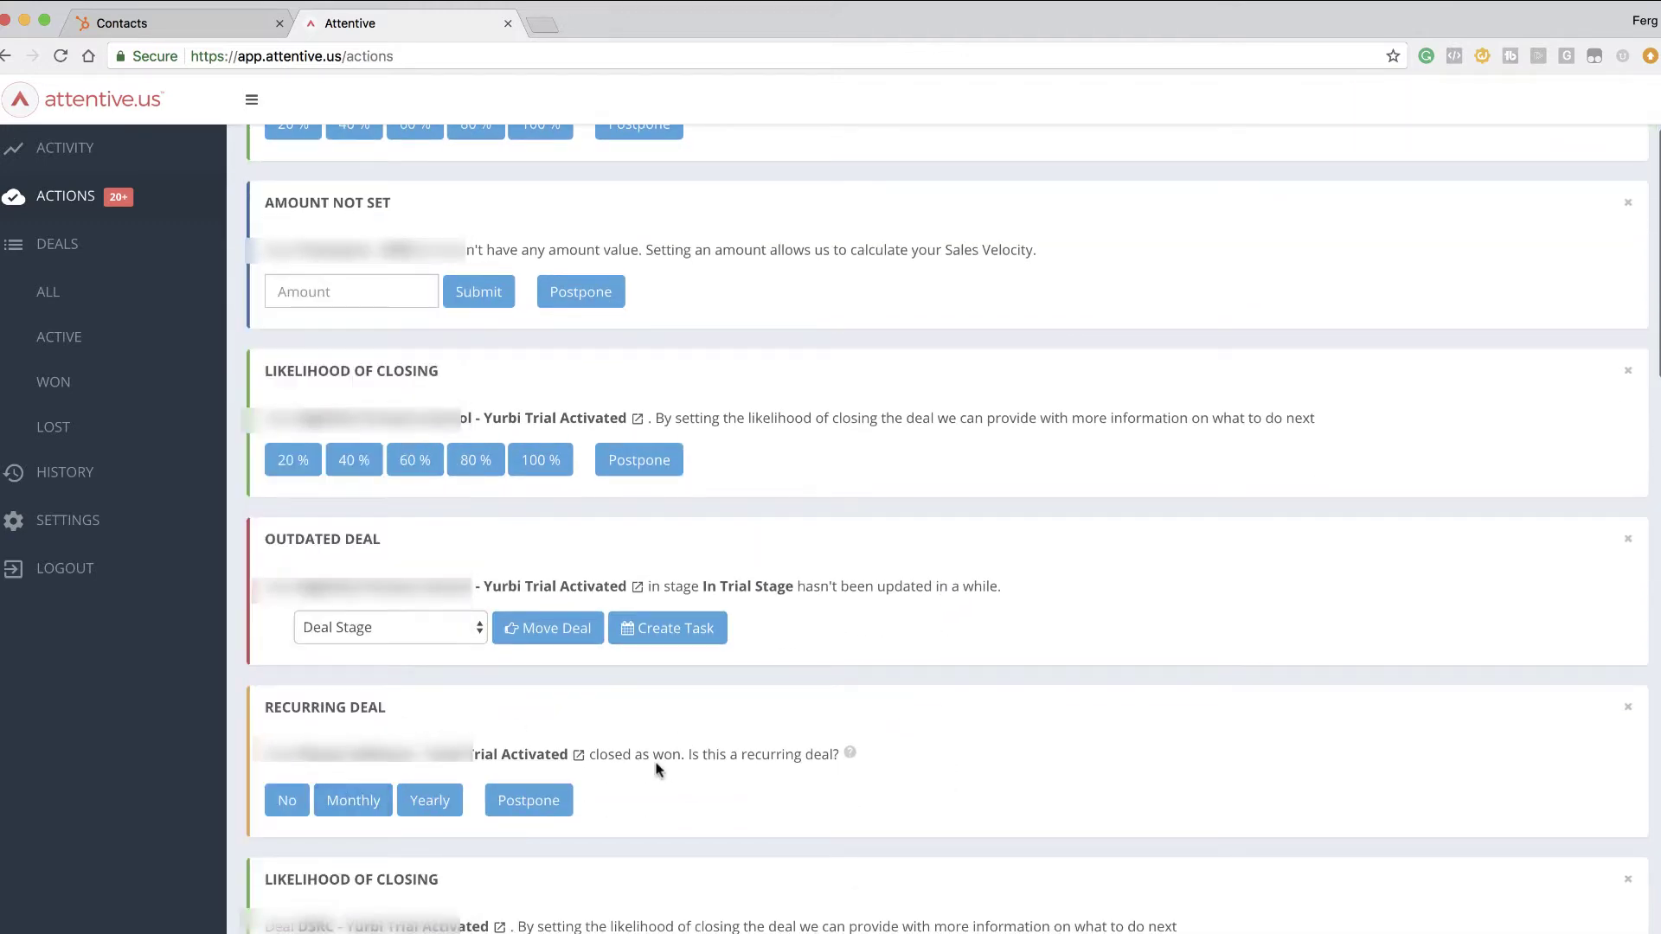
click(355, 798)
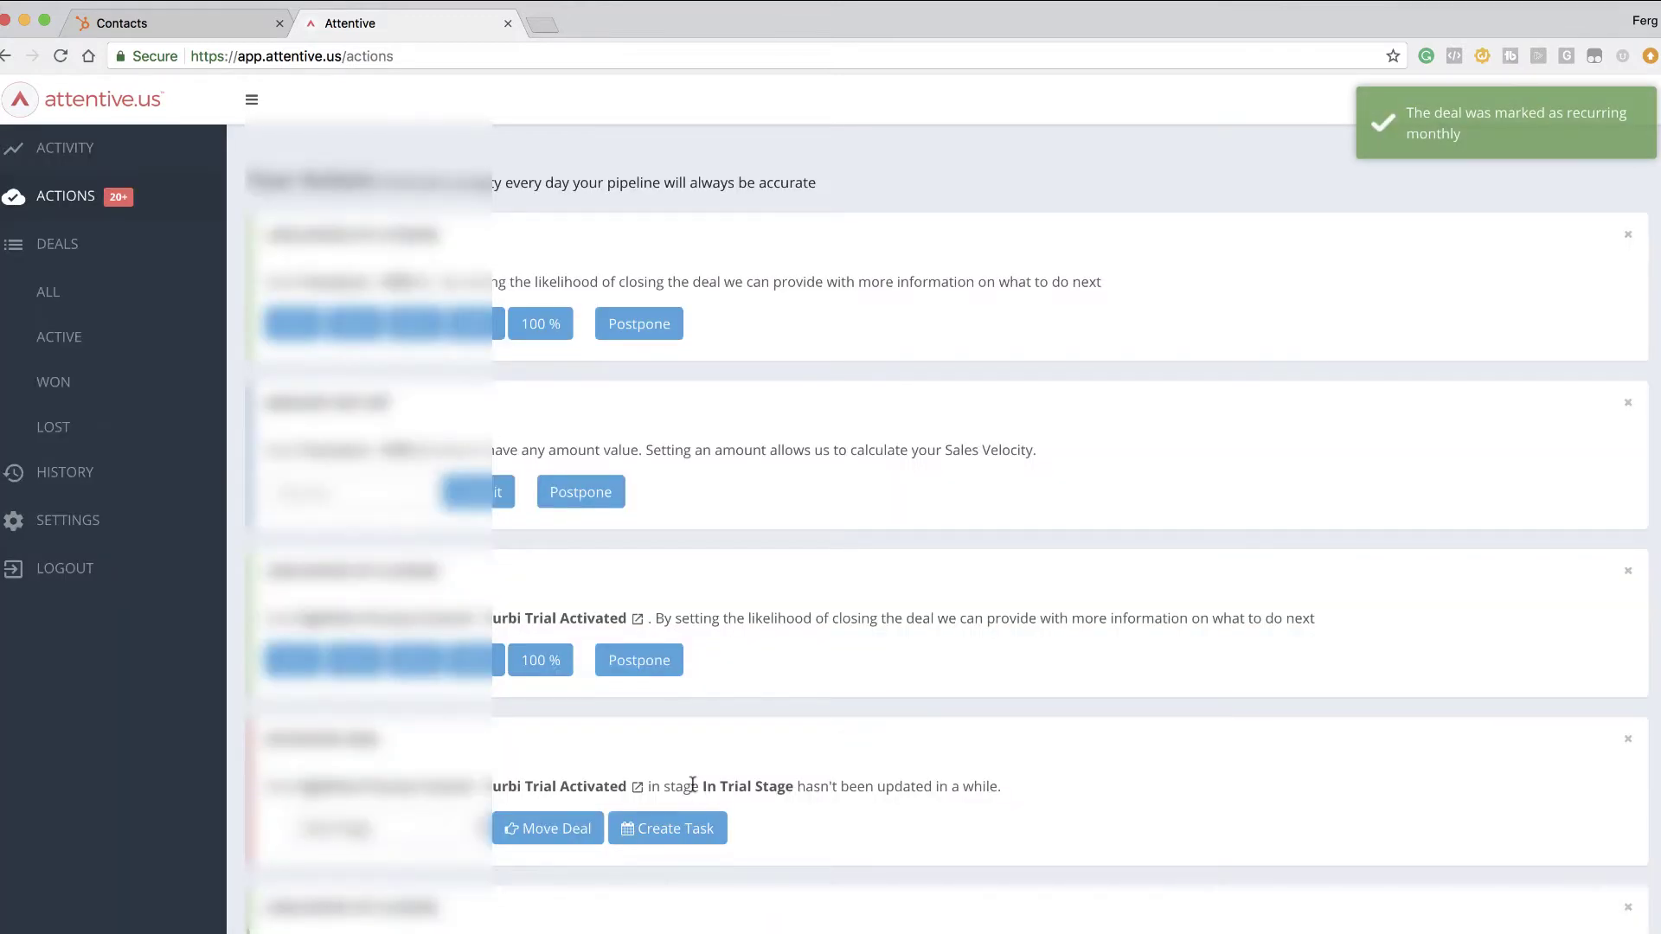
scroll(692, 784, down, 2)
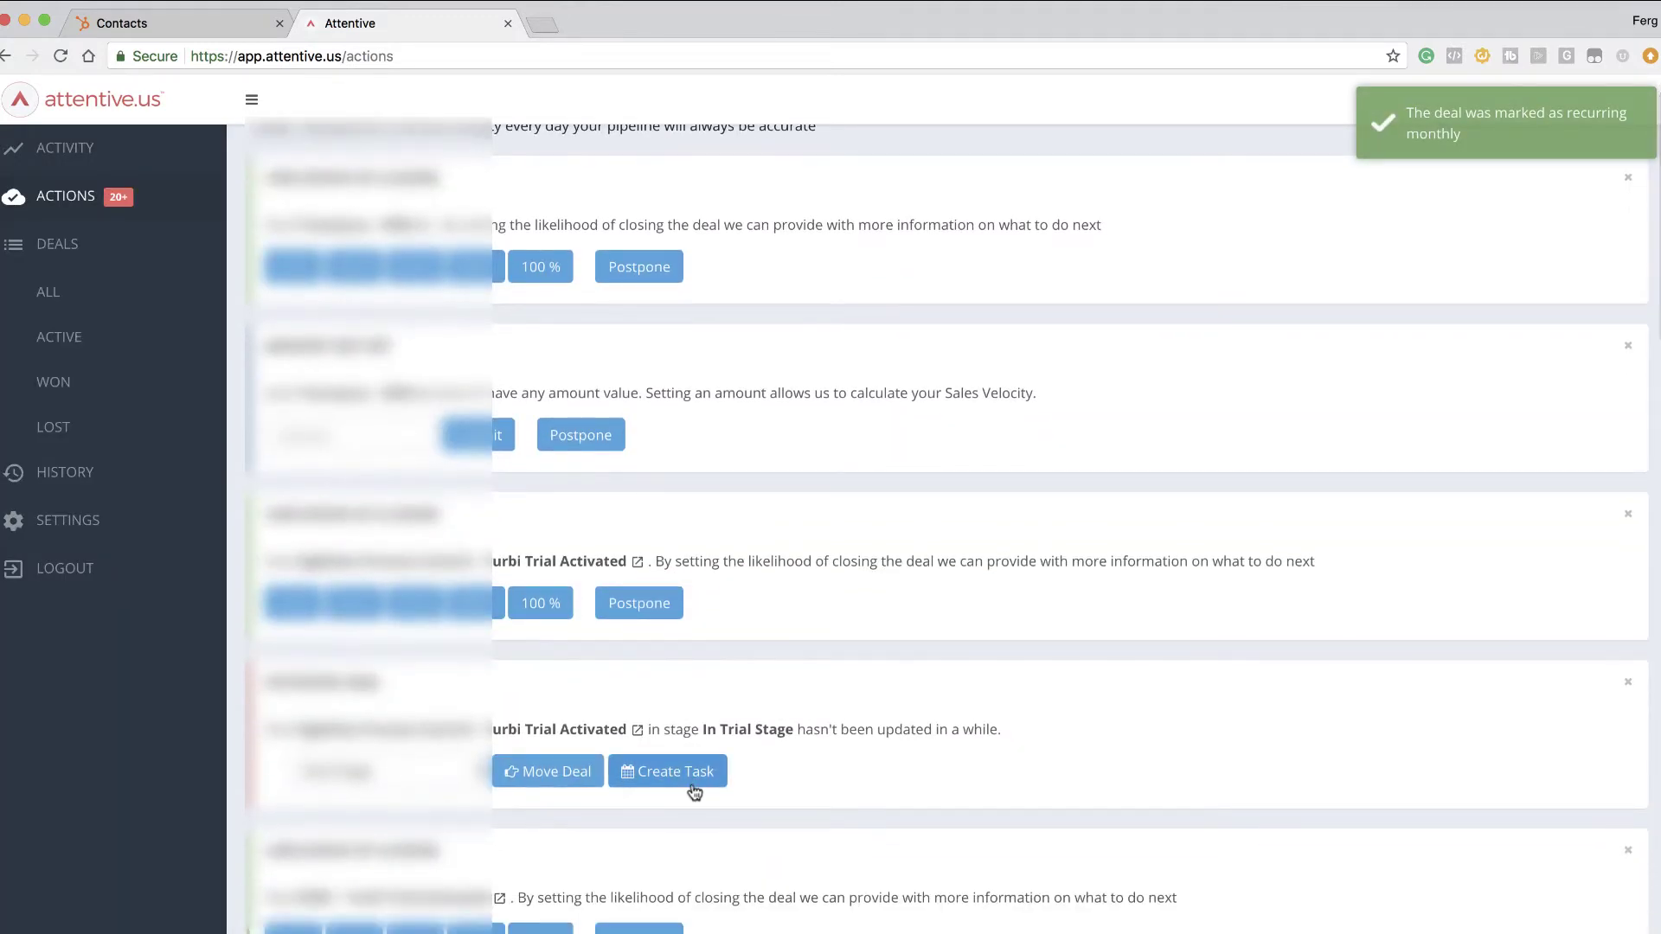
scroll(694, 574, up, 2)
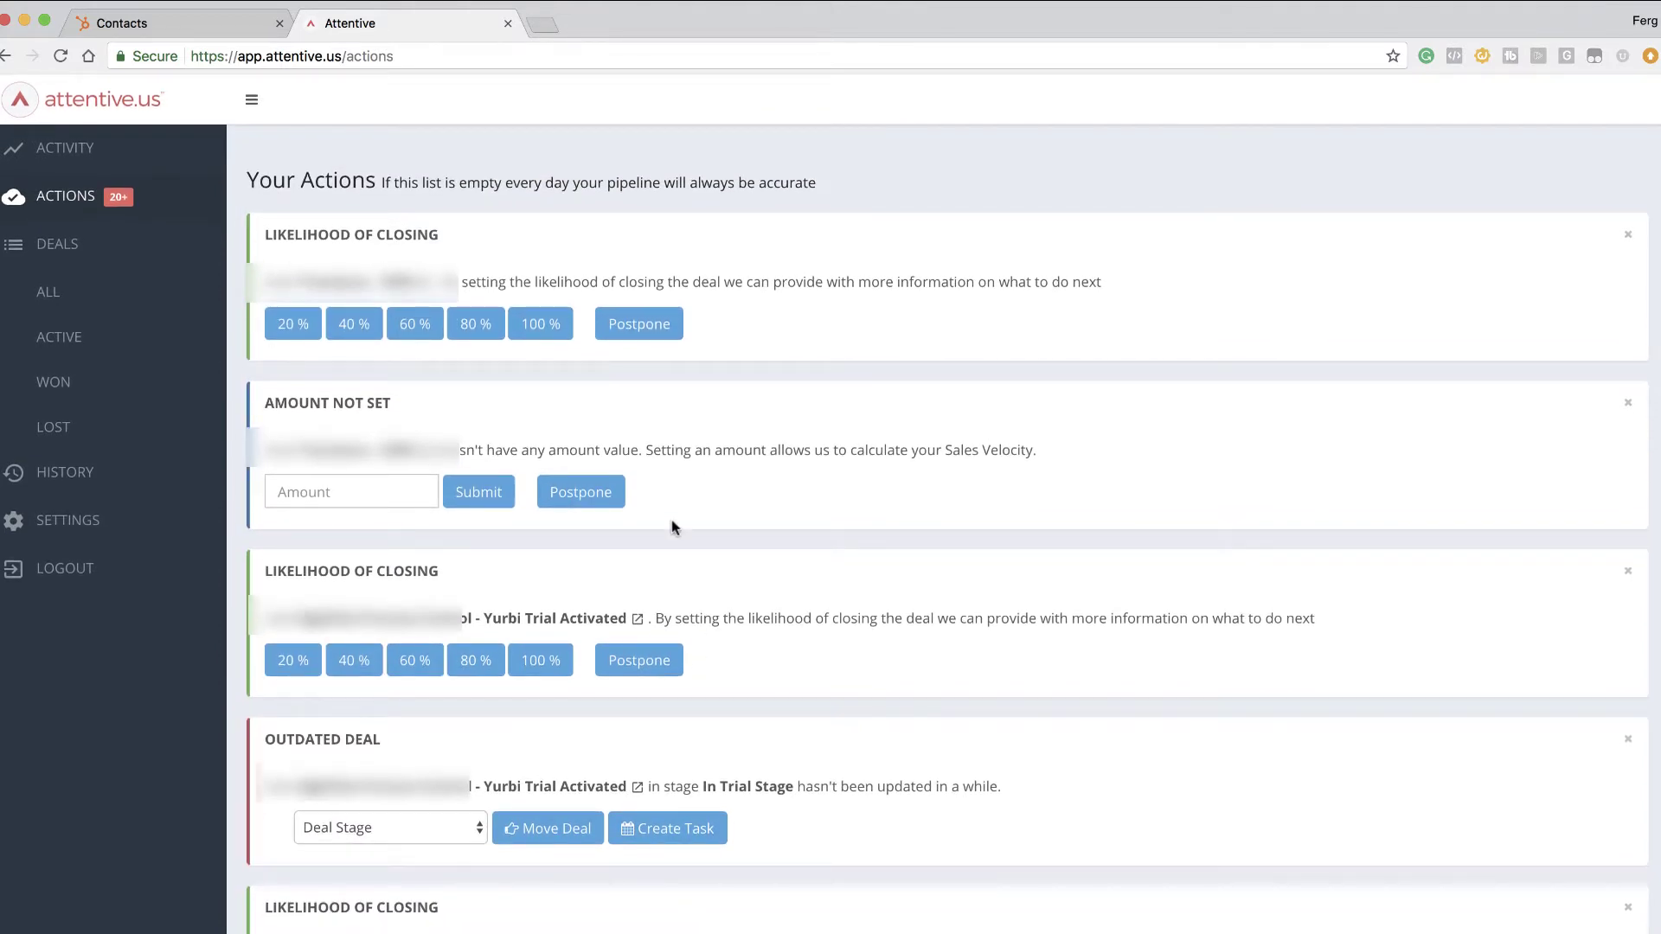
View the list of all deals and open the pending action flagged on its first deal.
click(56, 249)
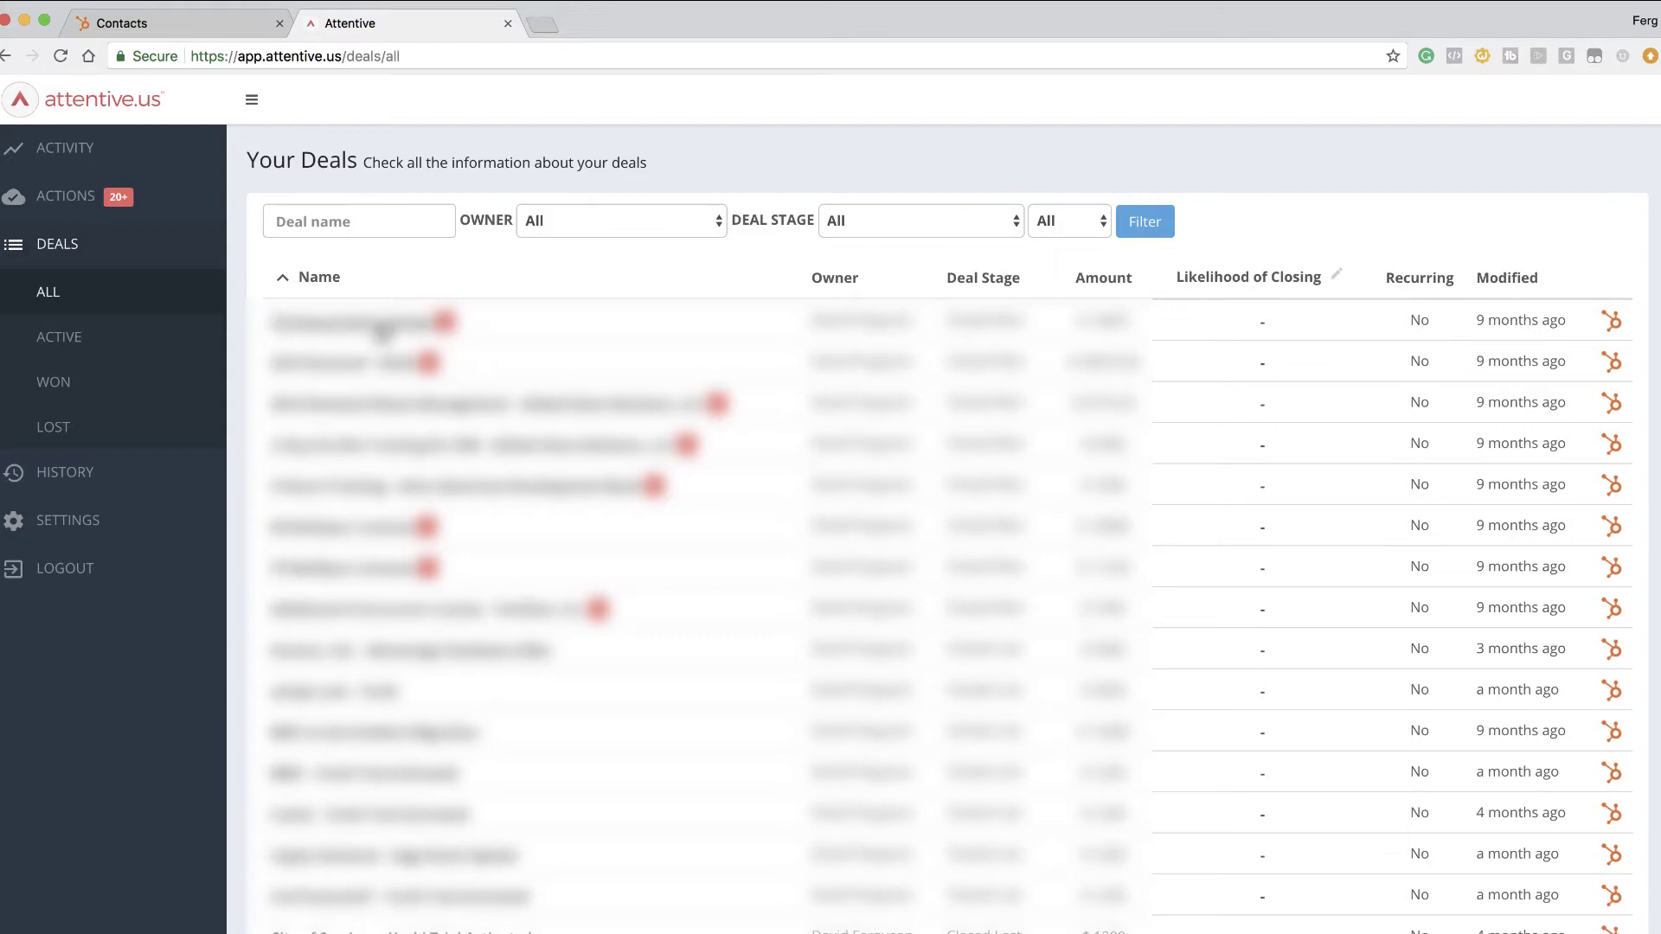
click(382, 329)
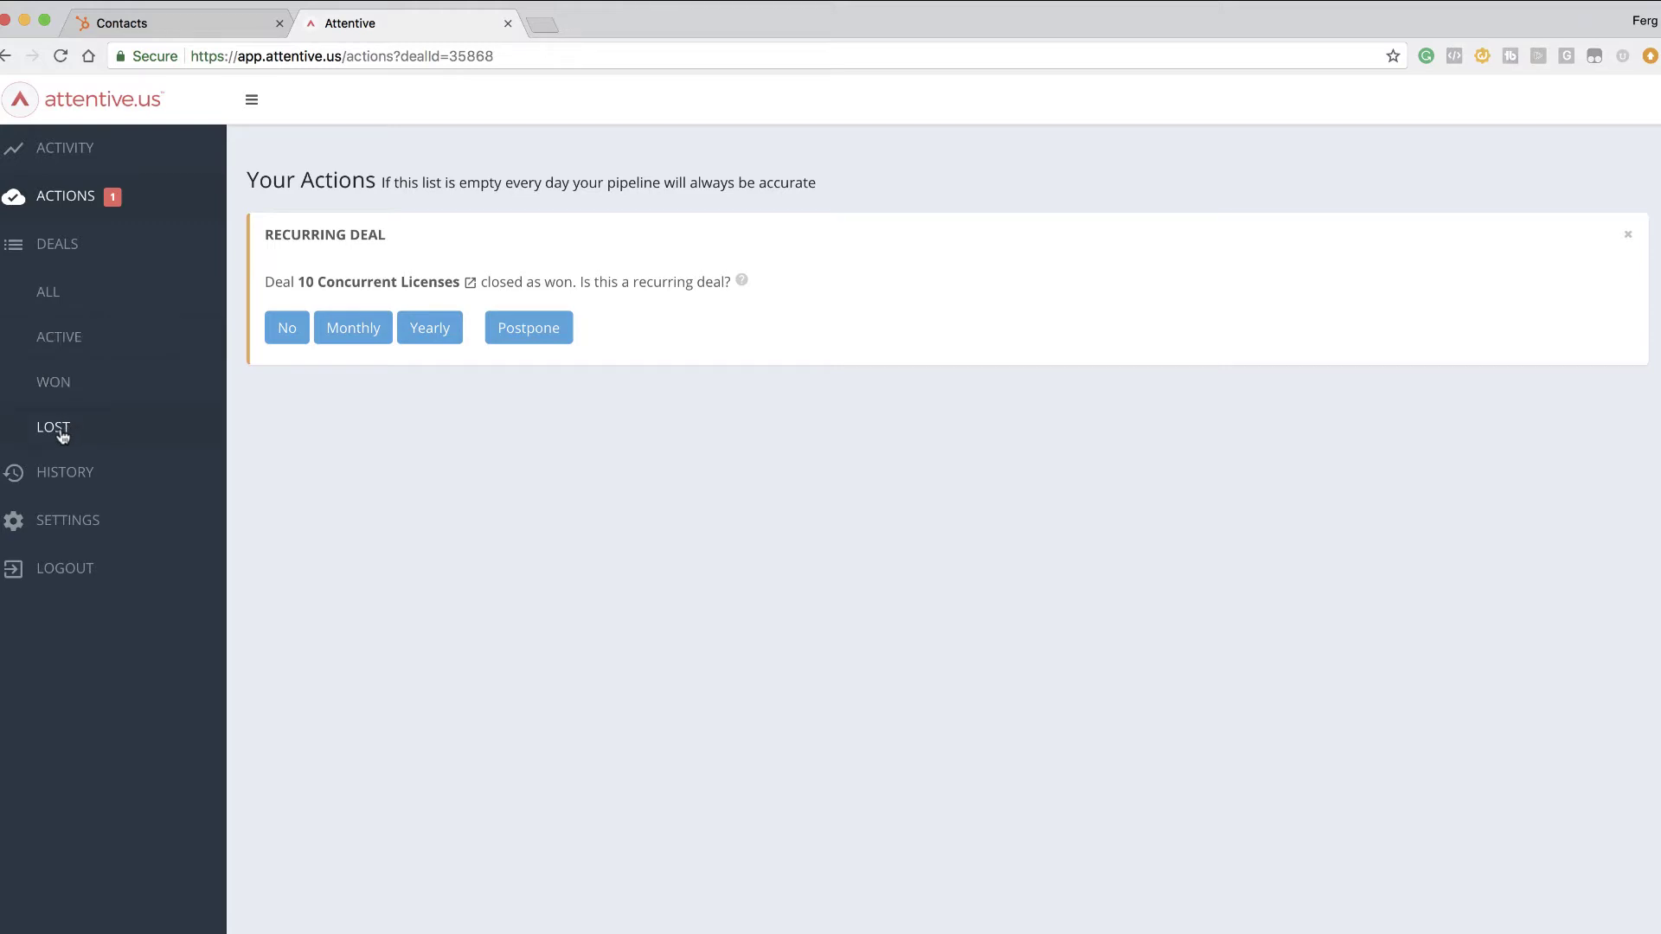
Examine the warnings on the active deals, including the likelihood of closing flags, and view the history of past actions.
click(68, 340)
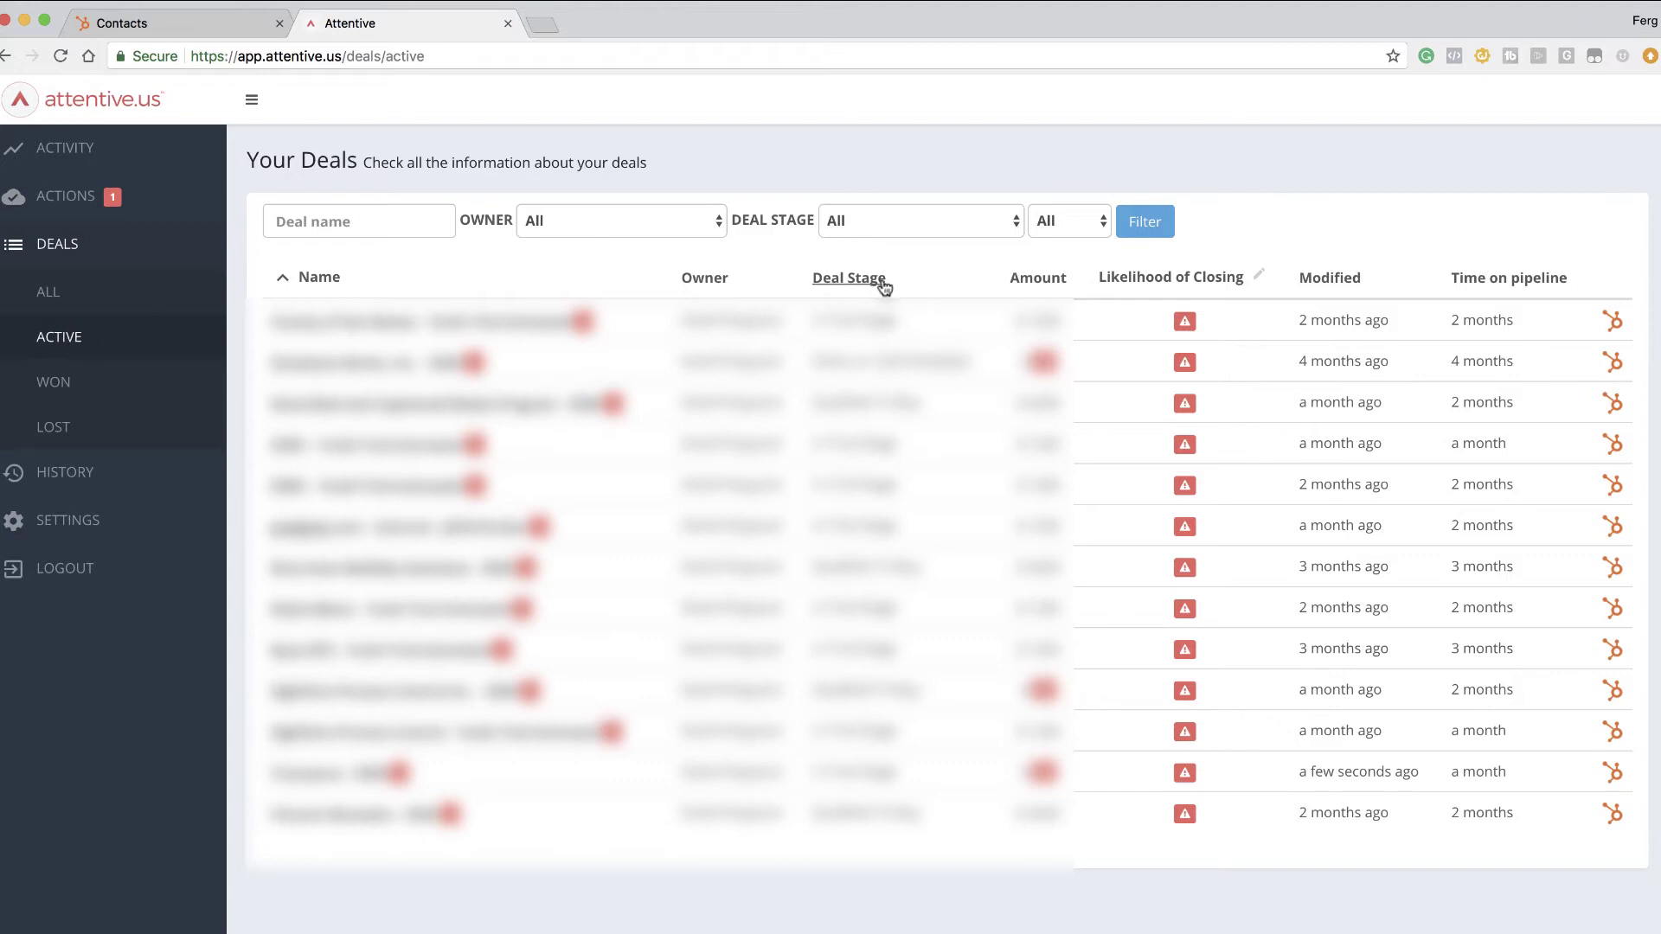
mouse_move(1051, 367)
mouse_move(1184, 329)
mouse_move(1184, 490)
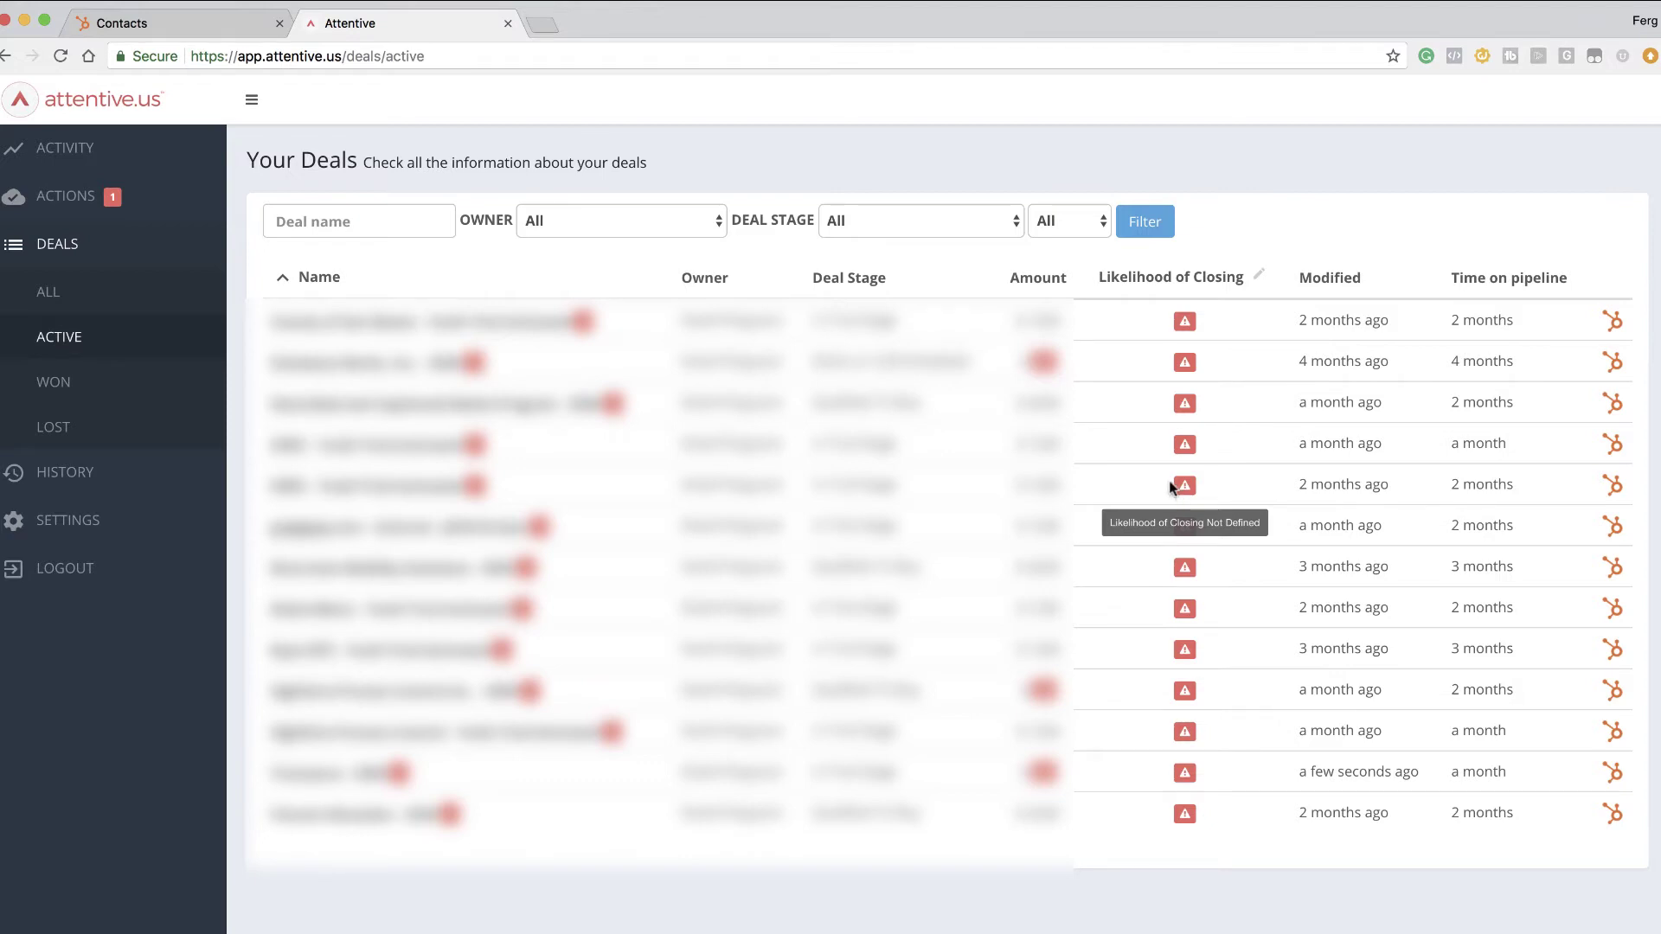
click(68, 473)
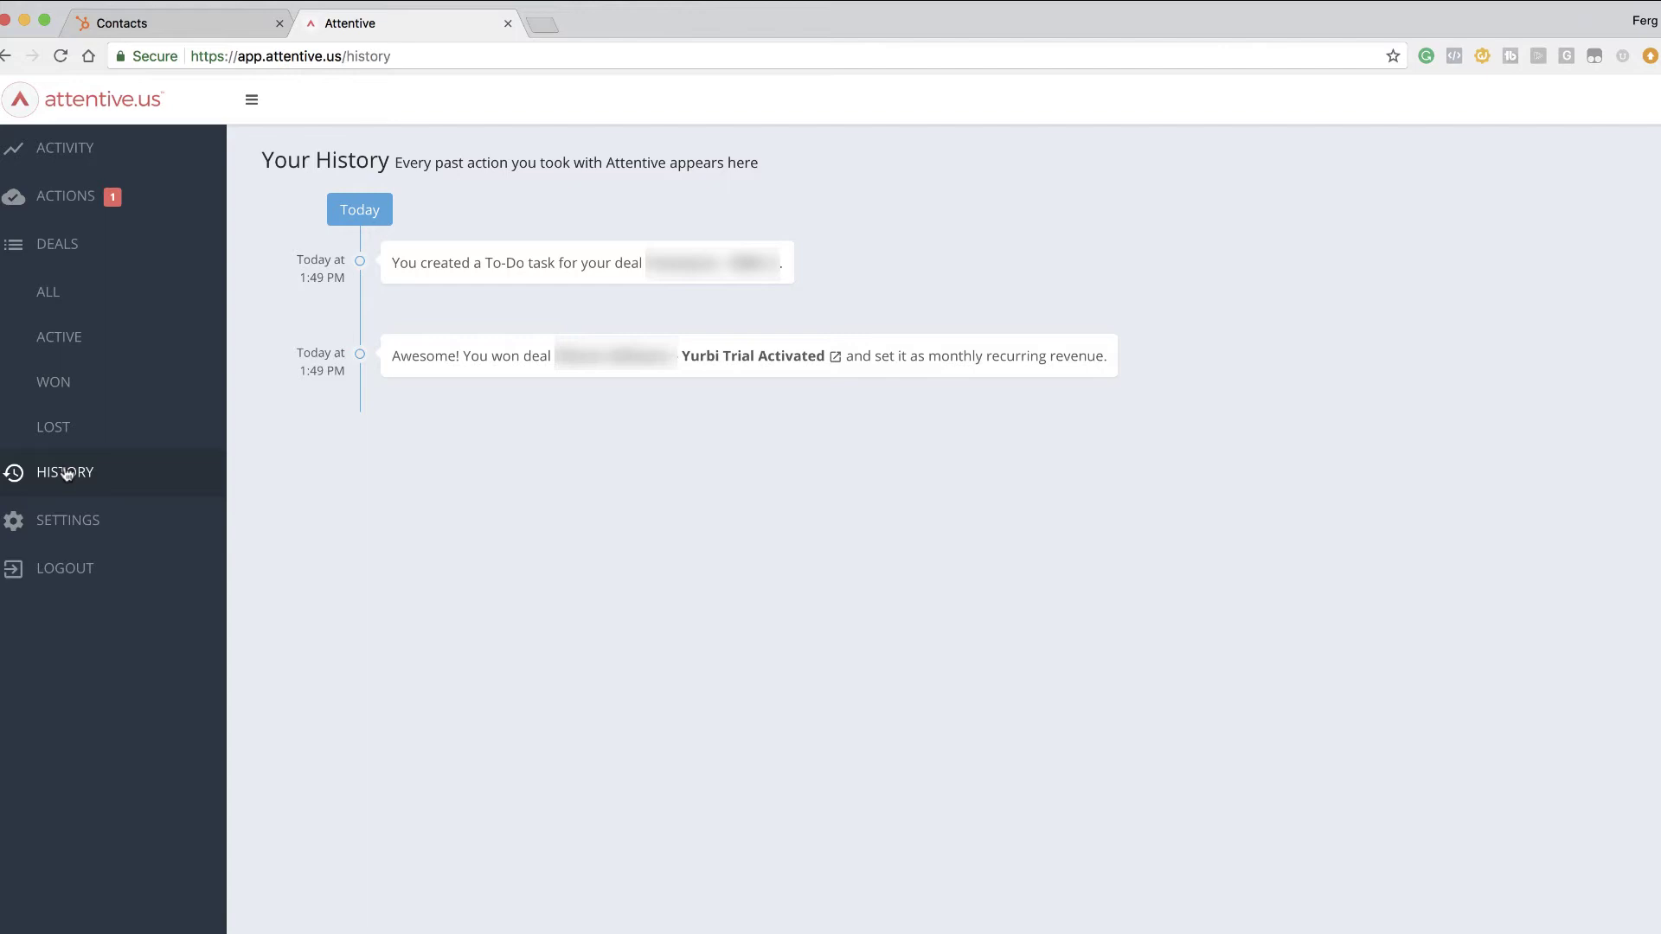
Try to connect Slack from the account settings by authorizing Attentive on the 5000fish workspace, closing the authorization window at the end.
click(64, 519)
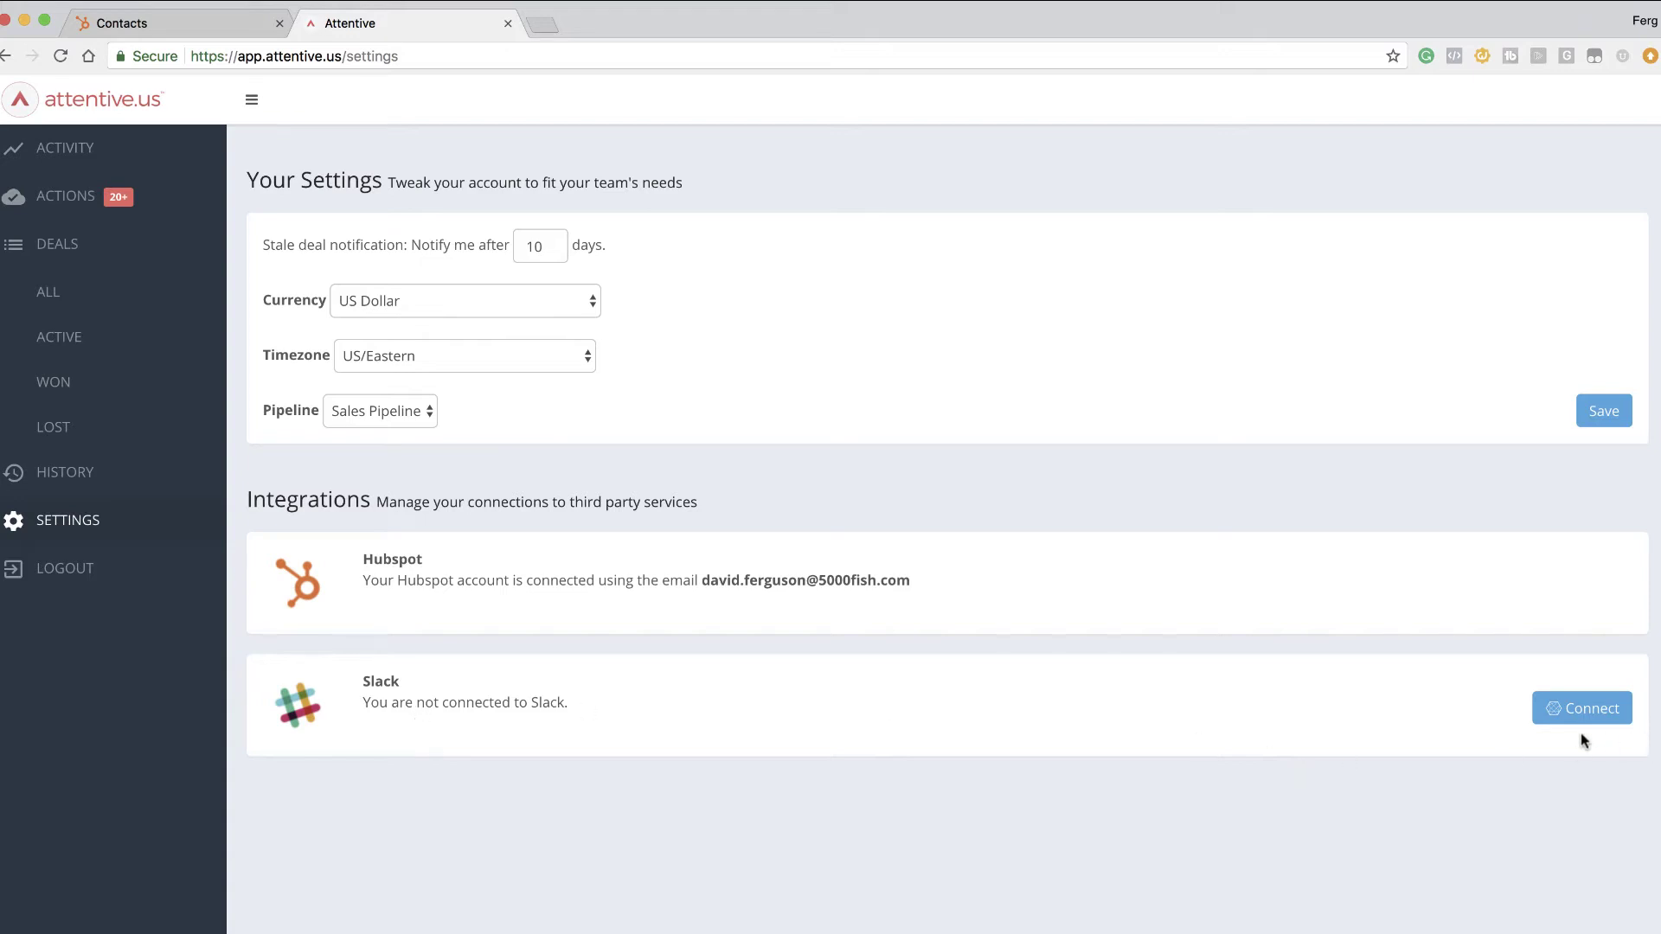
click(1591, 707)
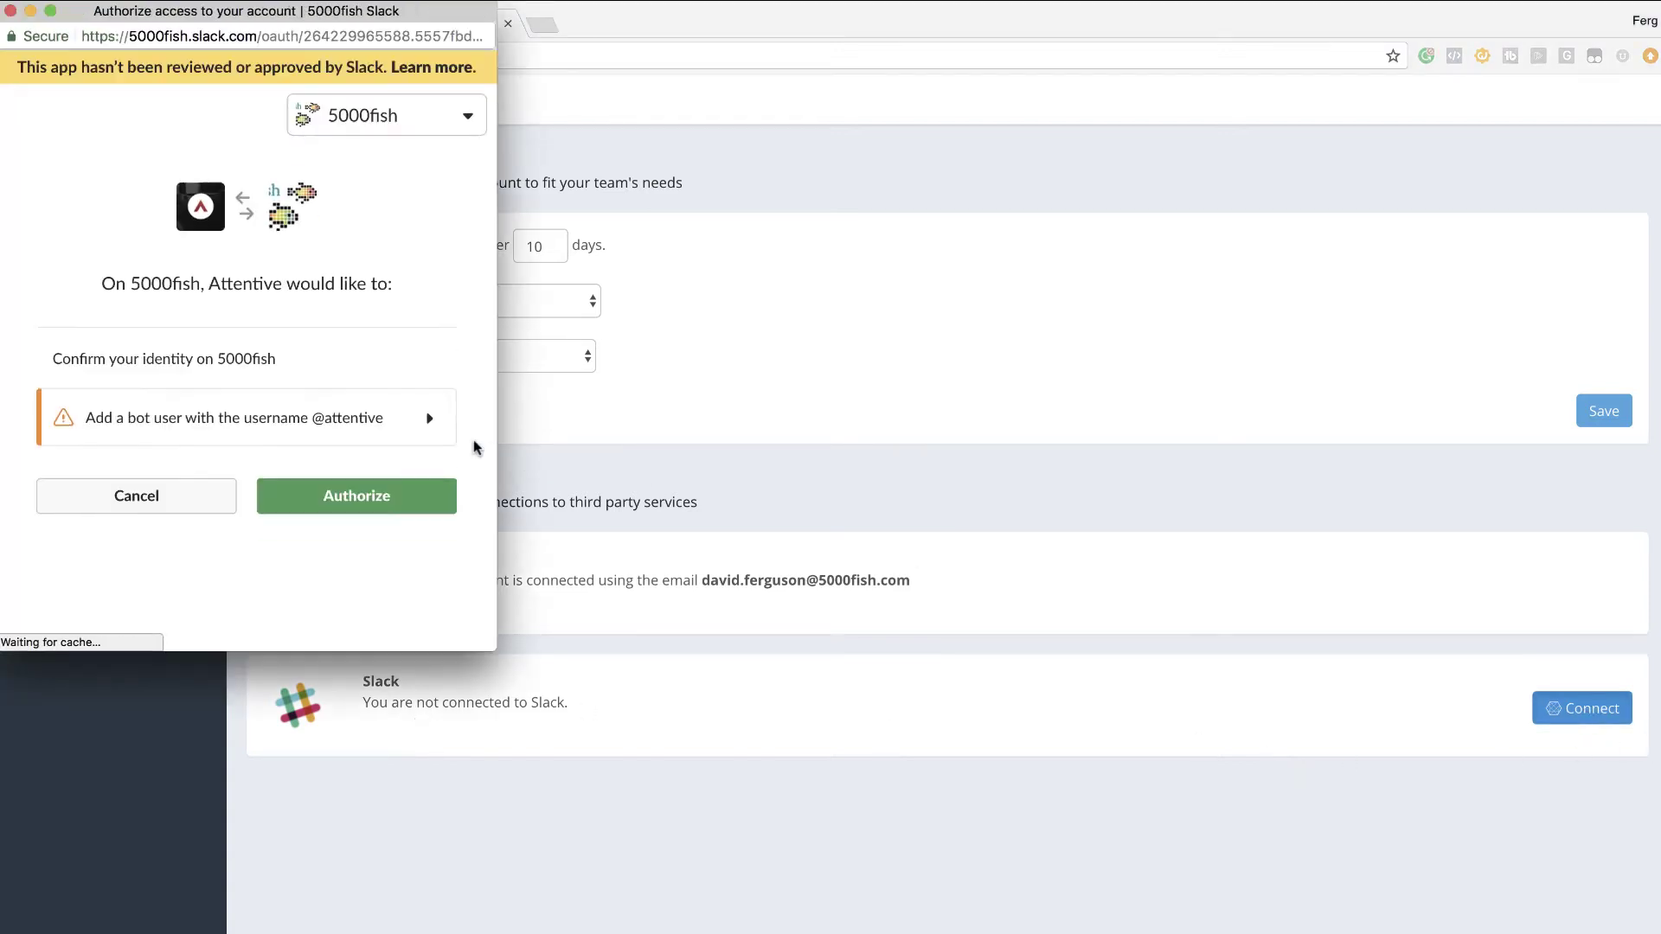
click(343, 497)
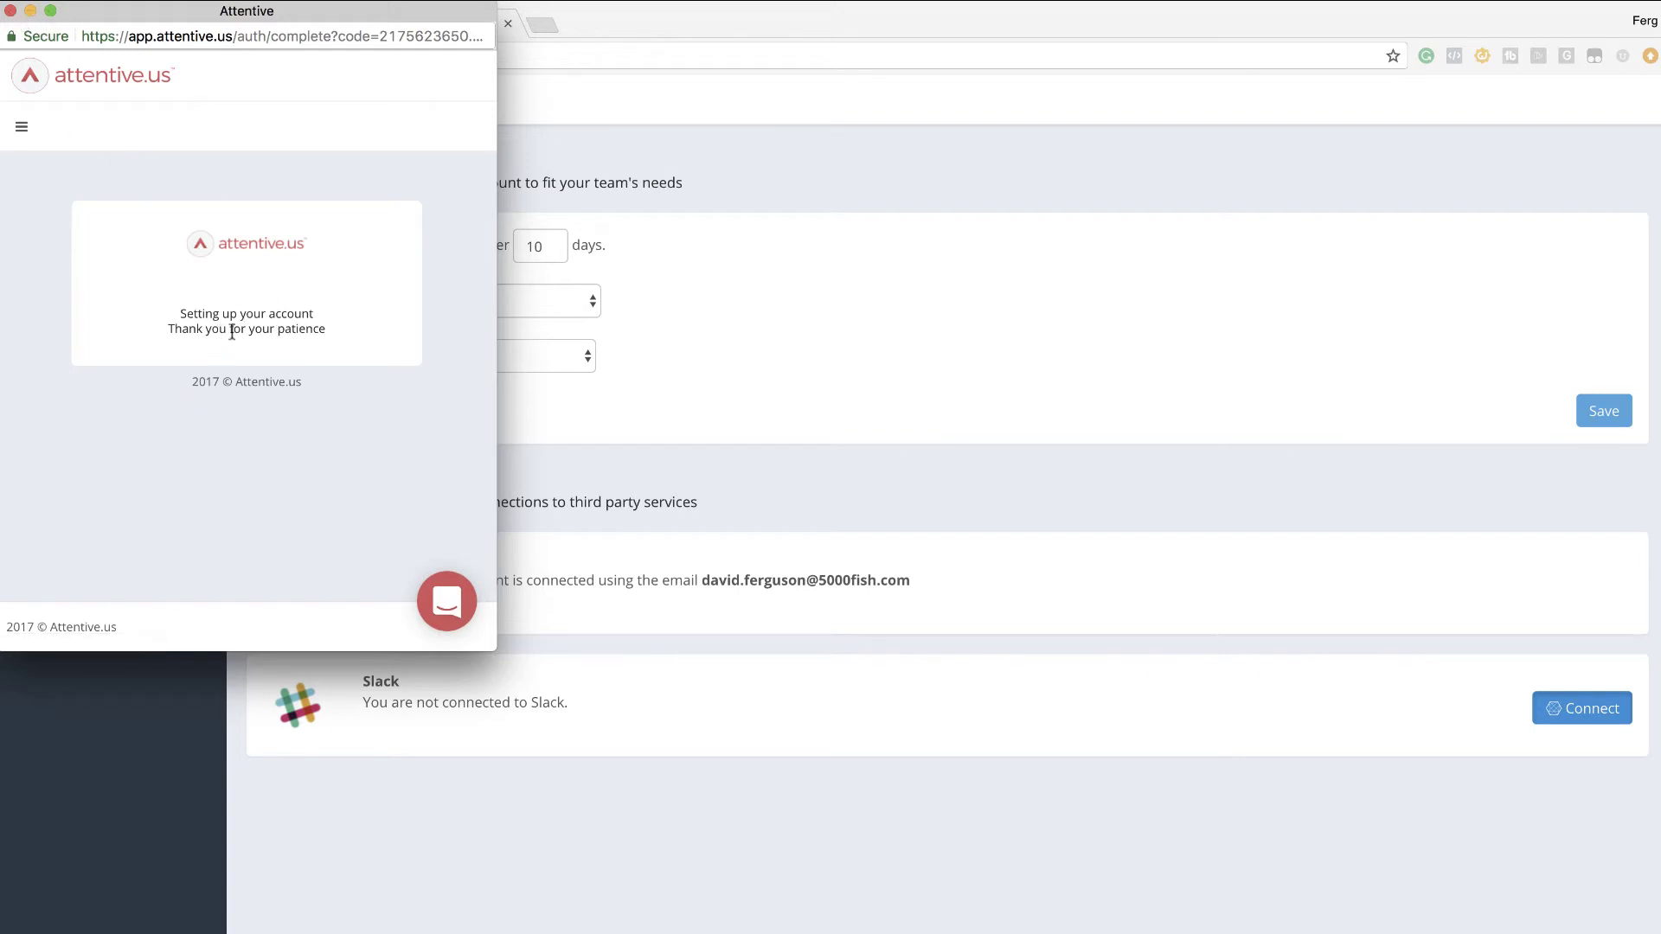
click(10, 11)
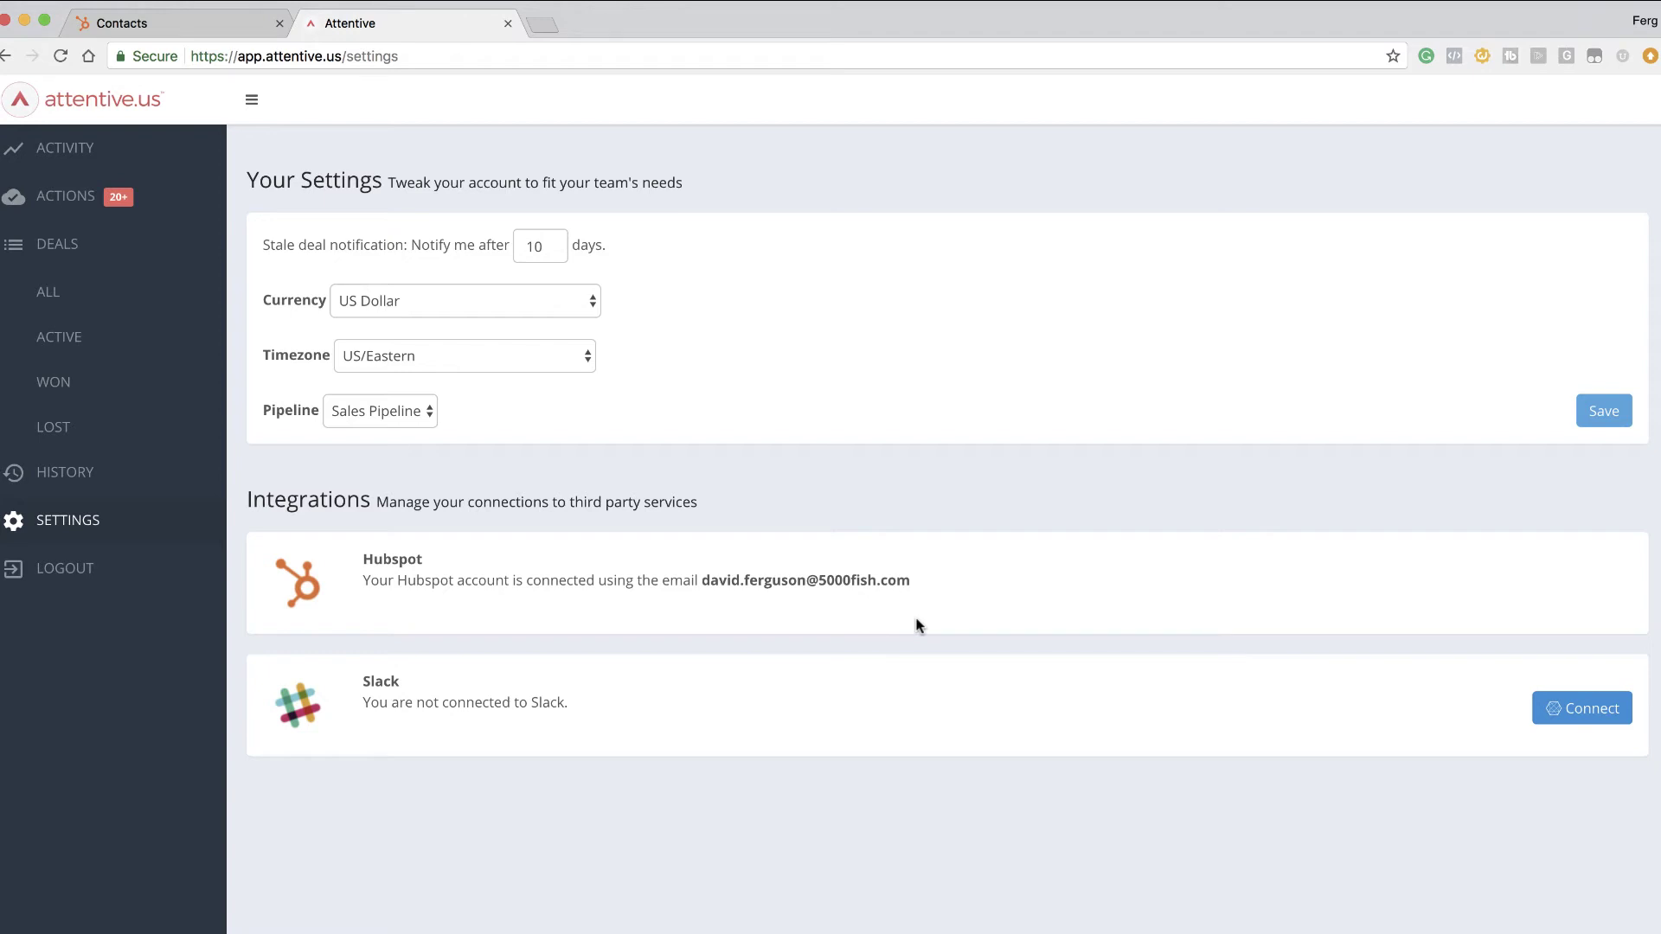
Review the sales activity overview and return to the list of suggested actions.
click(70, 151)
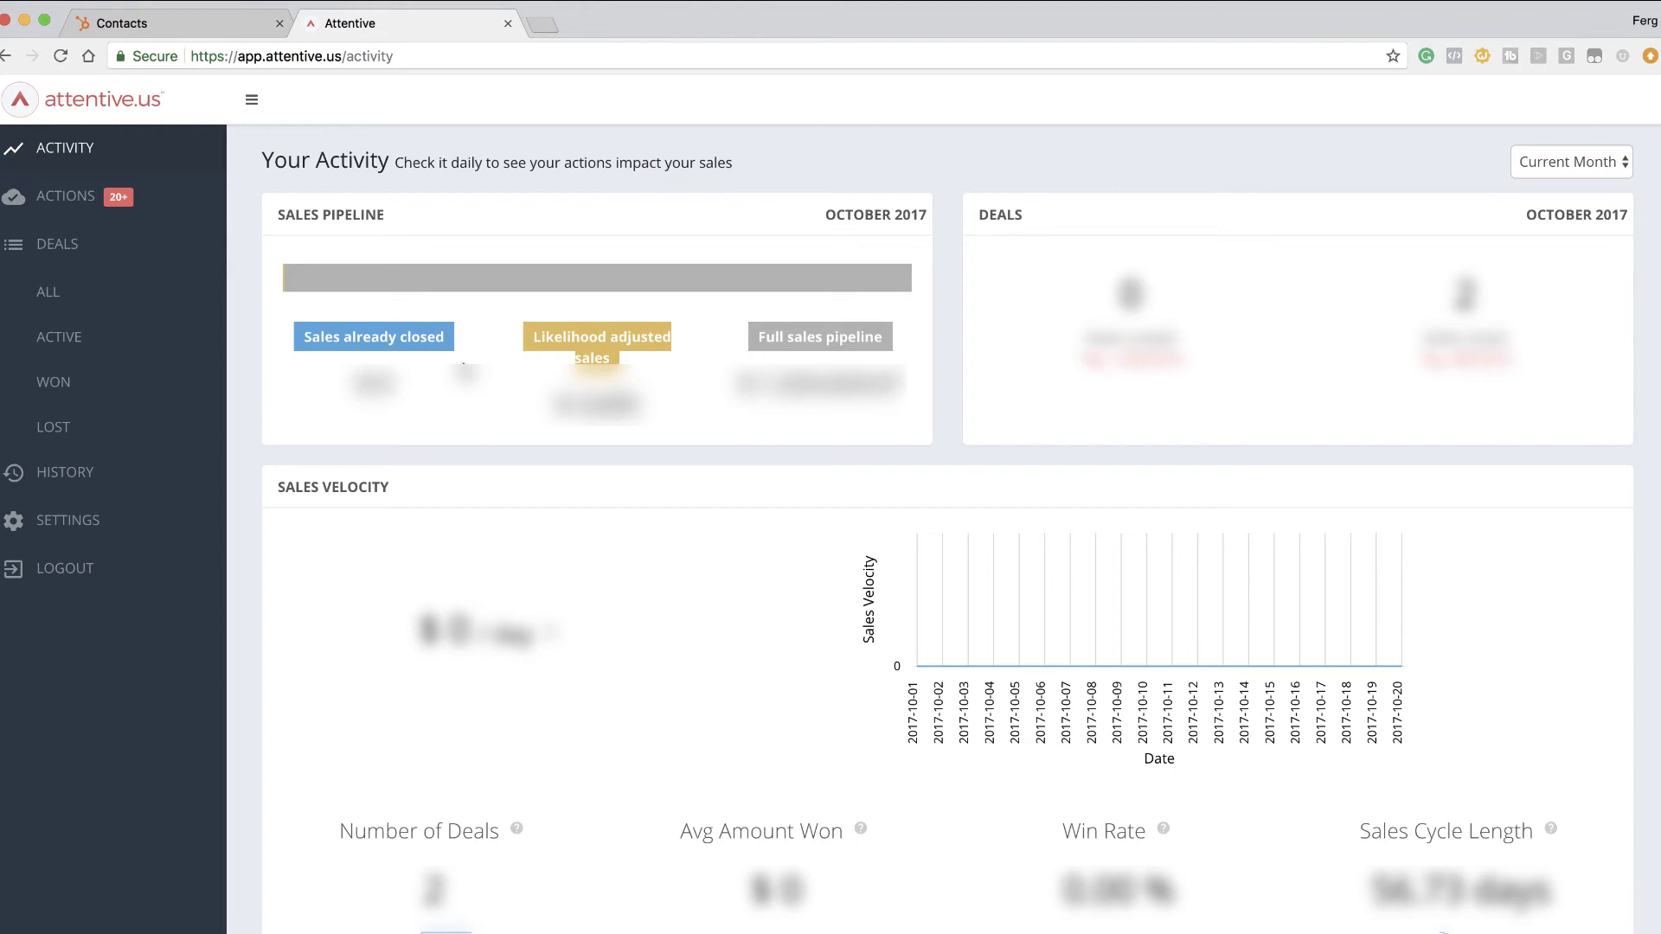
click(86, 200)
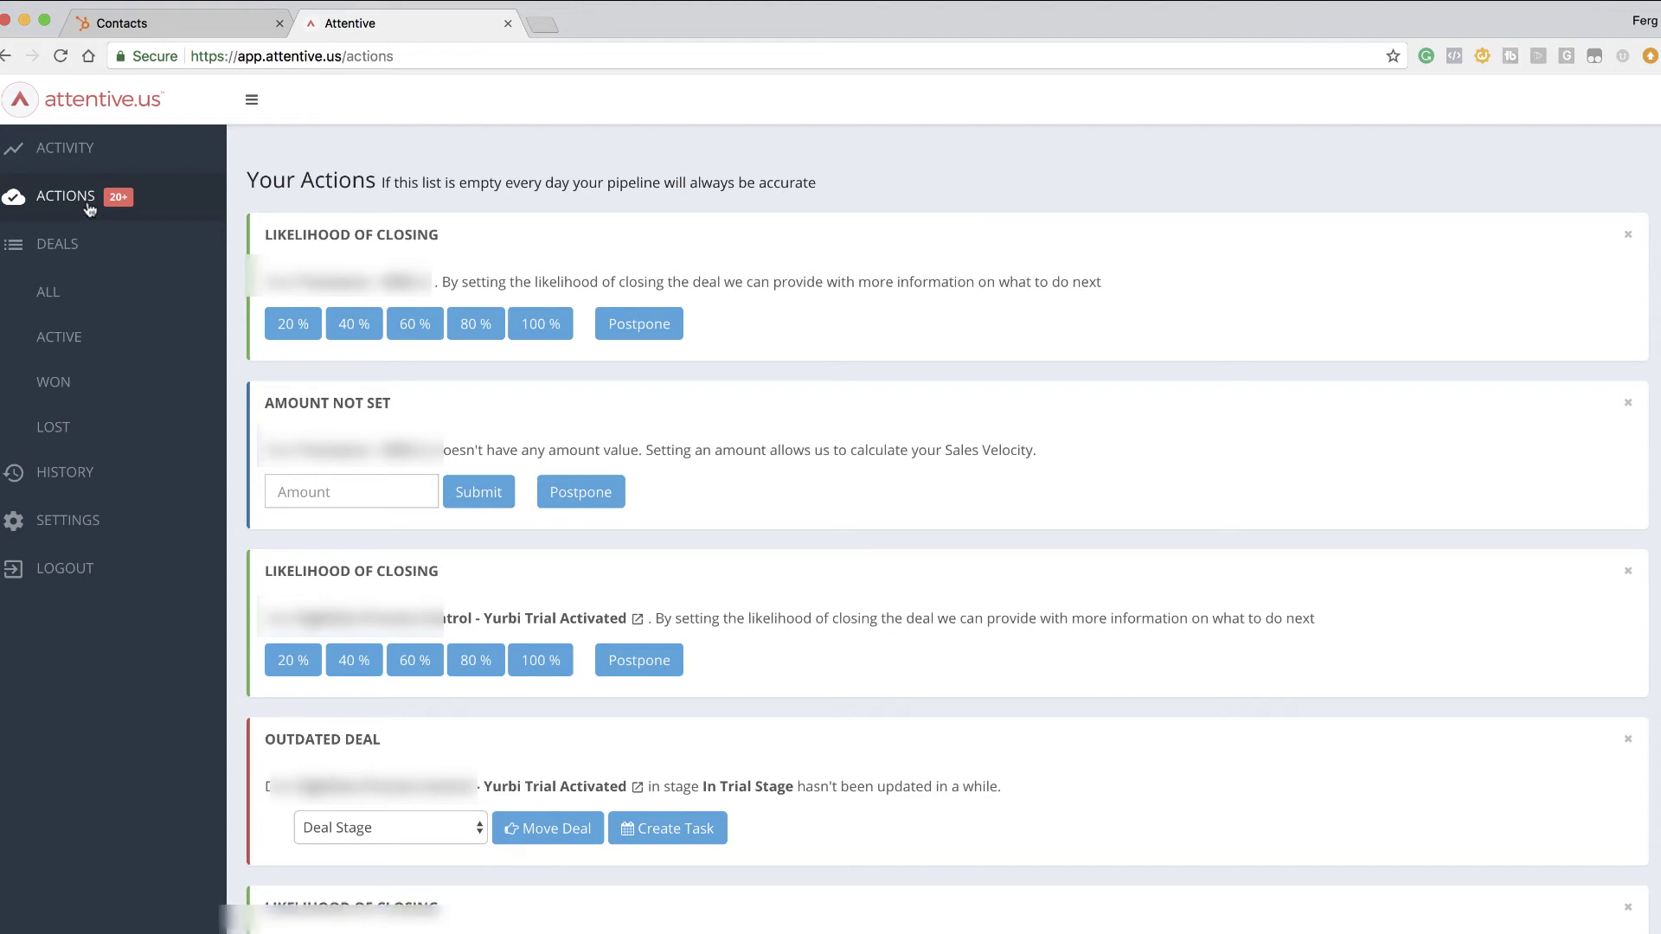
Examine the suggested deal actions, including the closing likelihood, missing amount and outdated deal entries.
scroll(336, 831, down, 2)
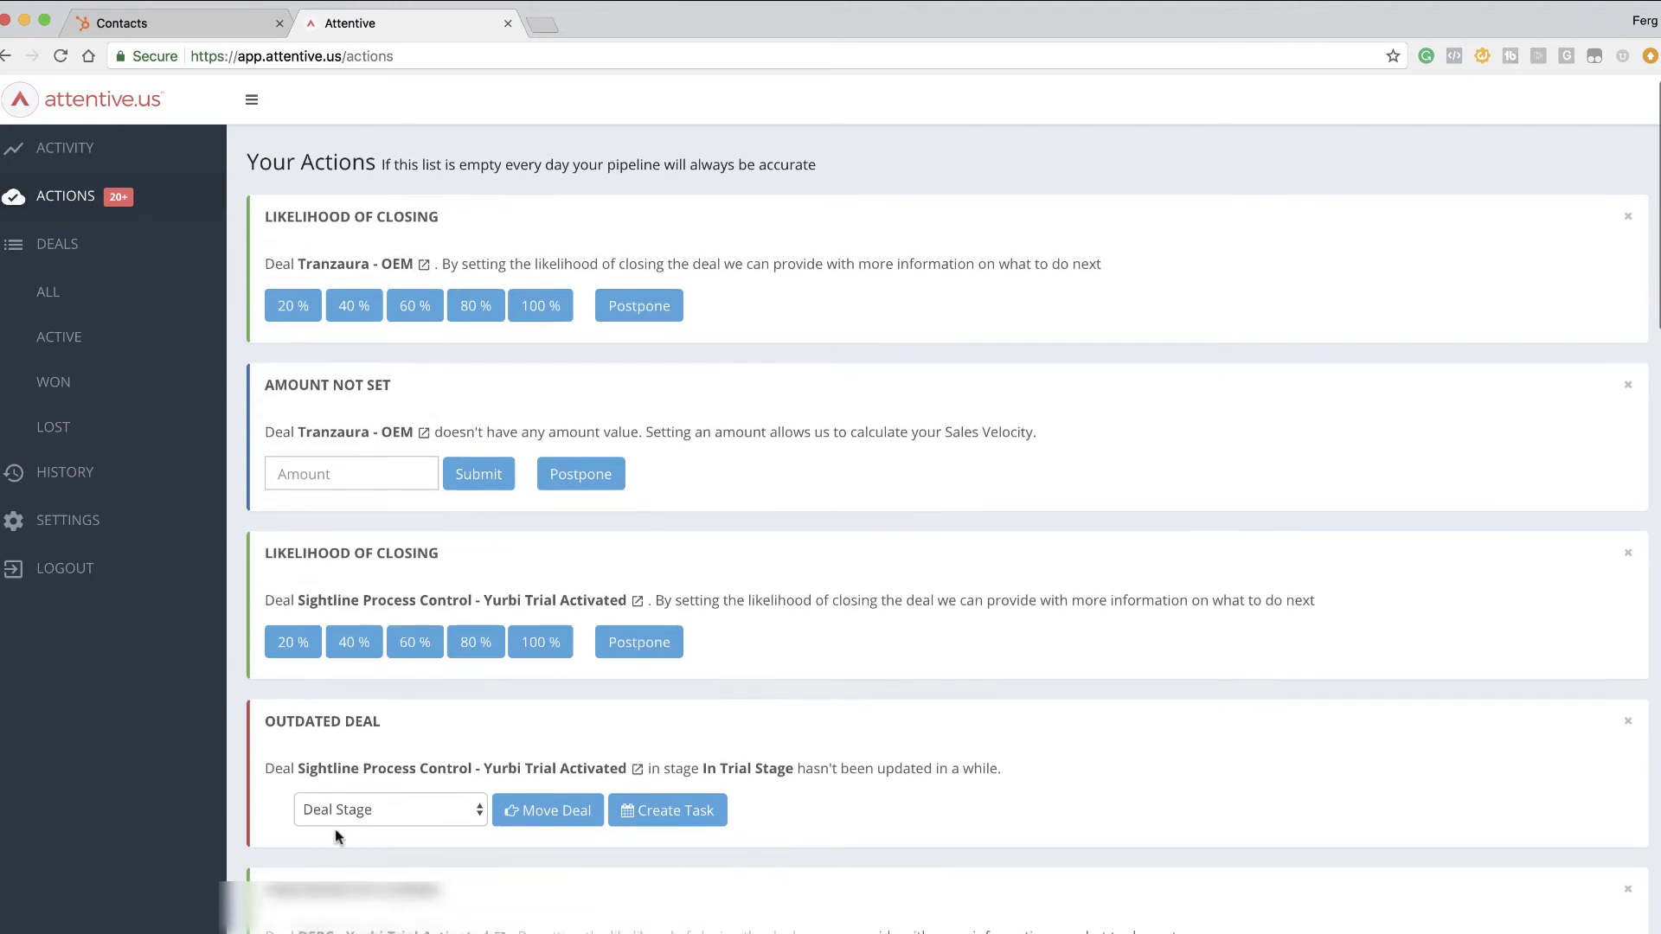
scroll(335, 829, down, 3)
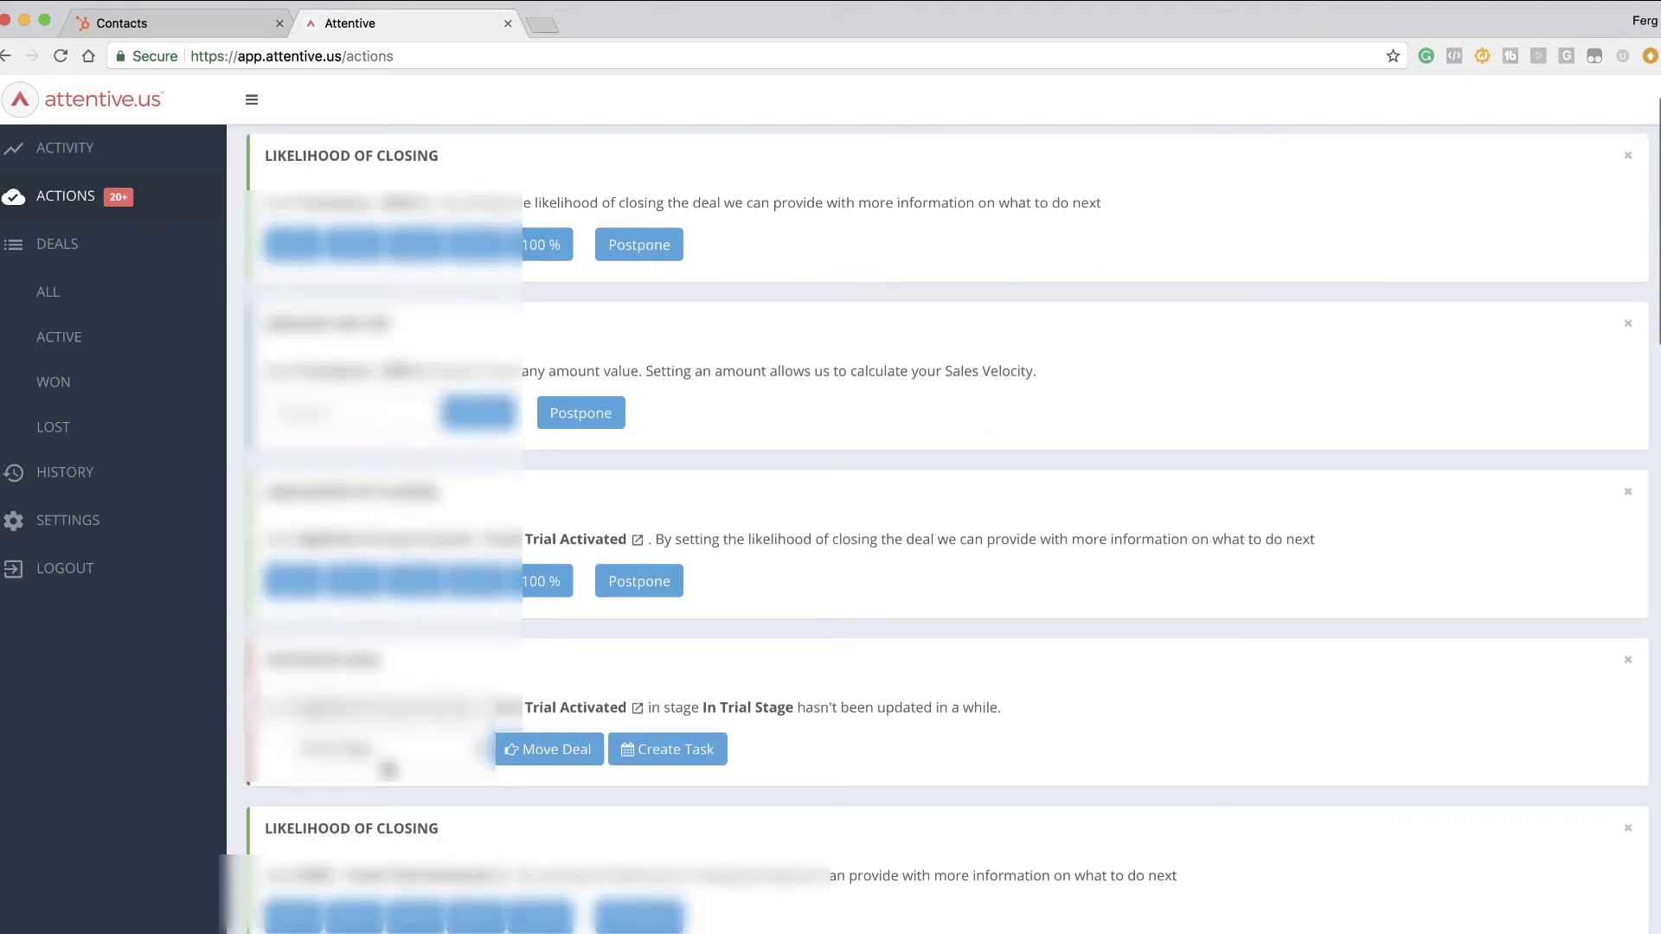
scroll(728, 763, down, 5)
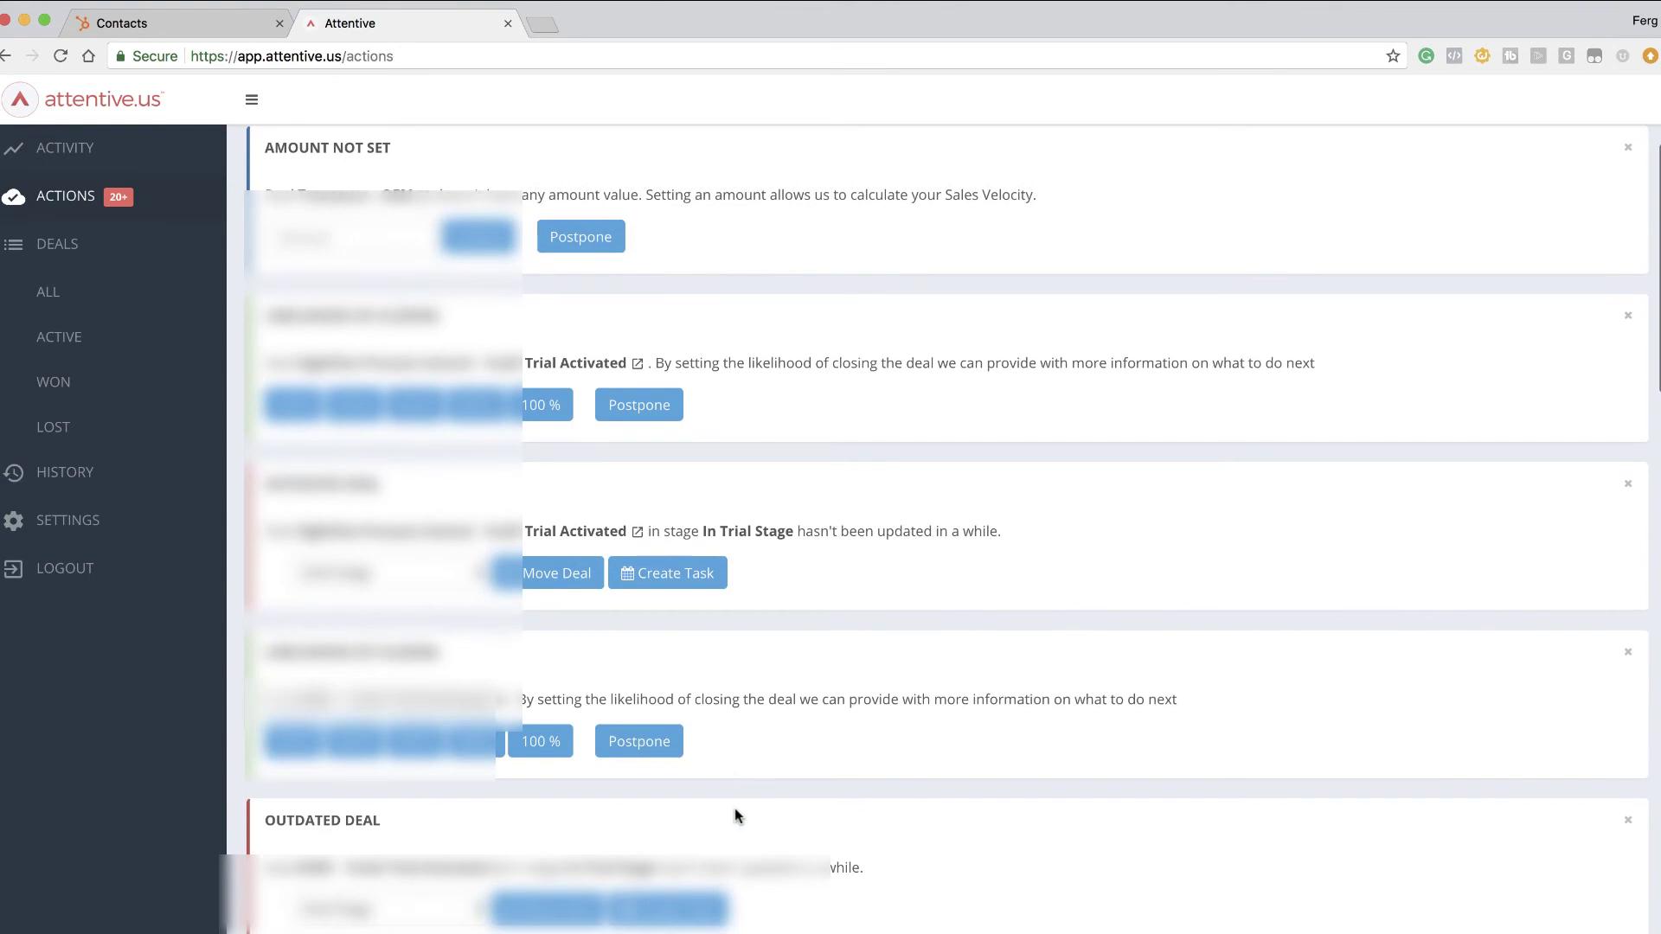
scroll(736, 815, down, 5)
scroll(743, 844, up, 4)
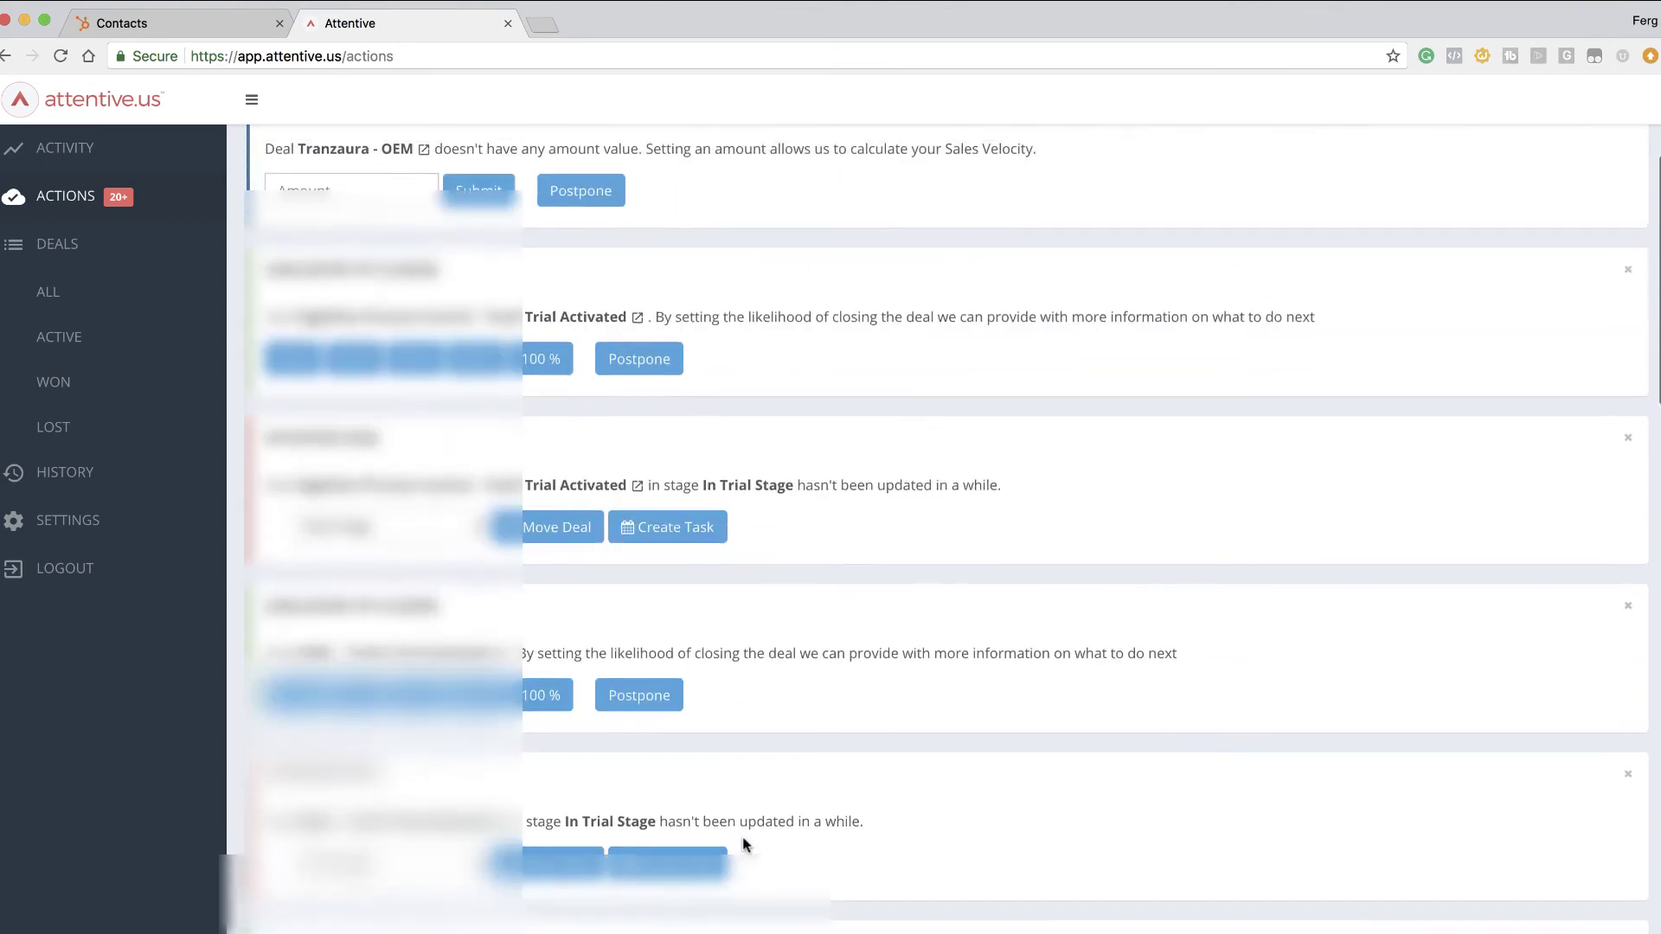
scroll(775, 549, up, 6)
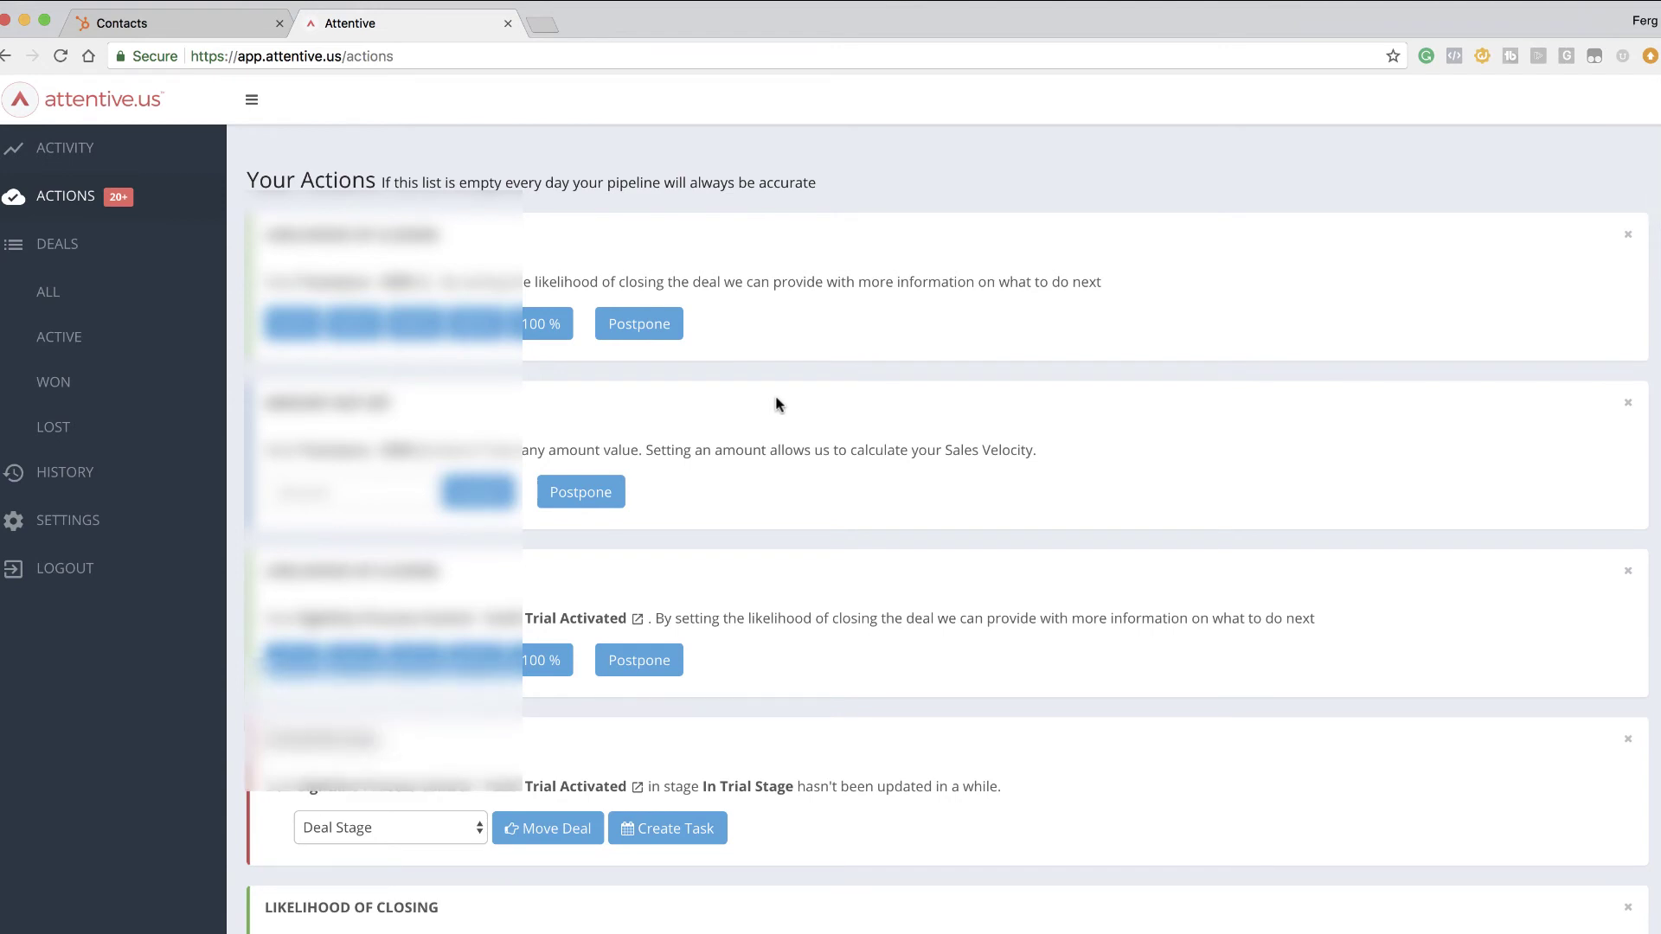
Switch to HubSpot, review the details of the "Check on this deal" task in the task list, and return to Attentive's actions.
click(181, 26)
click(463, 102)
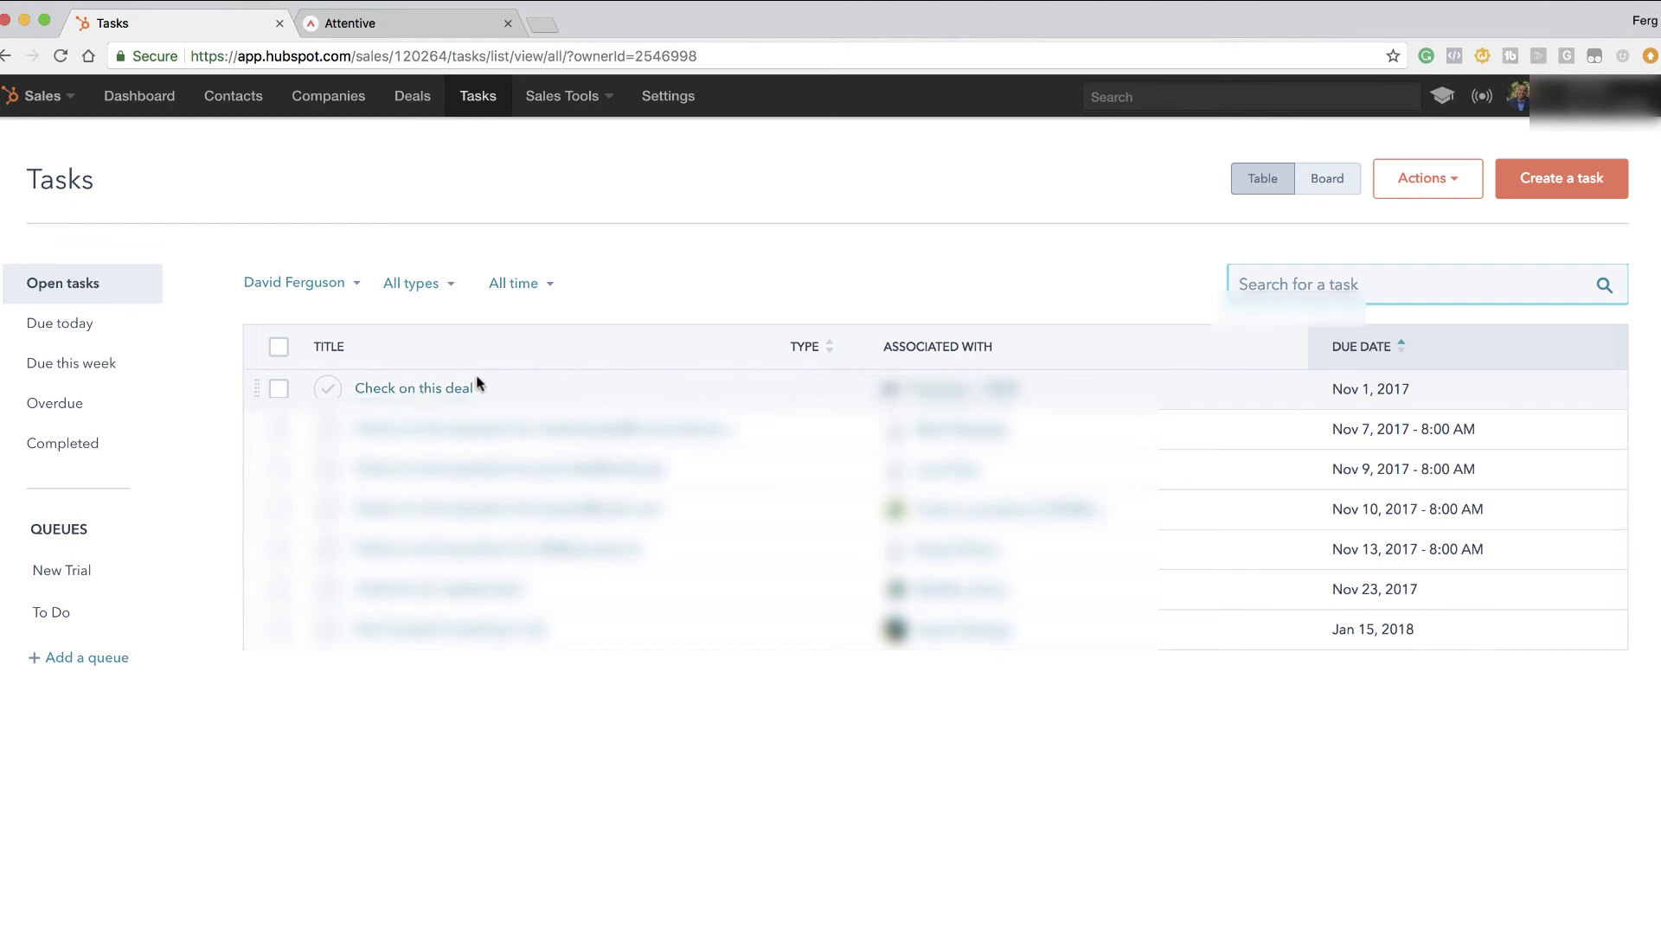
click(416, 392)
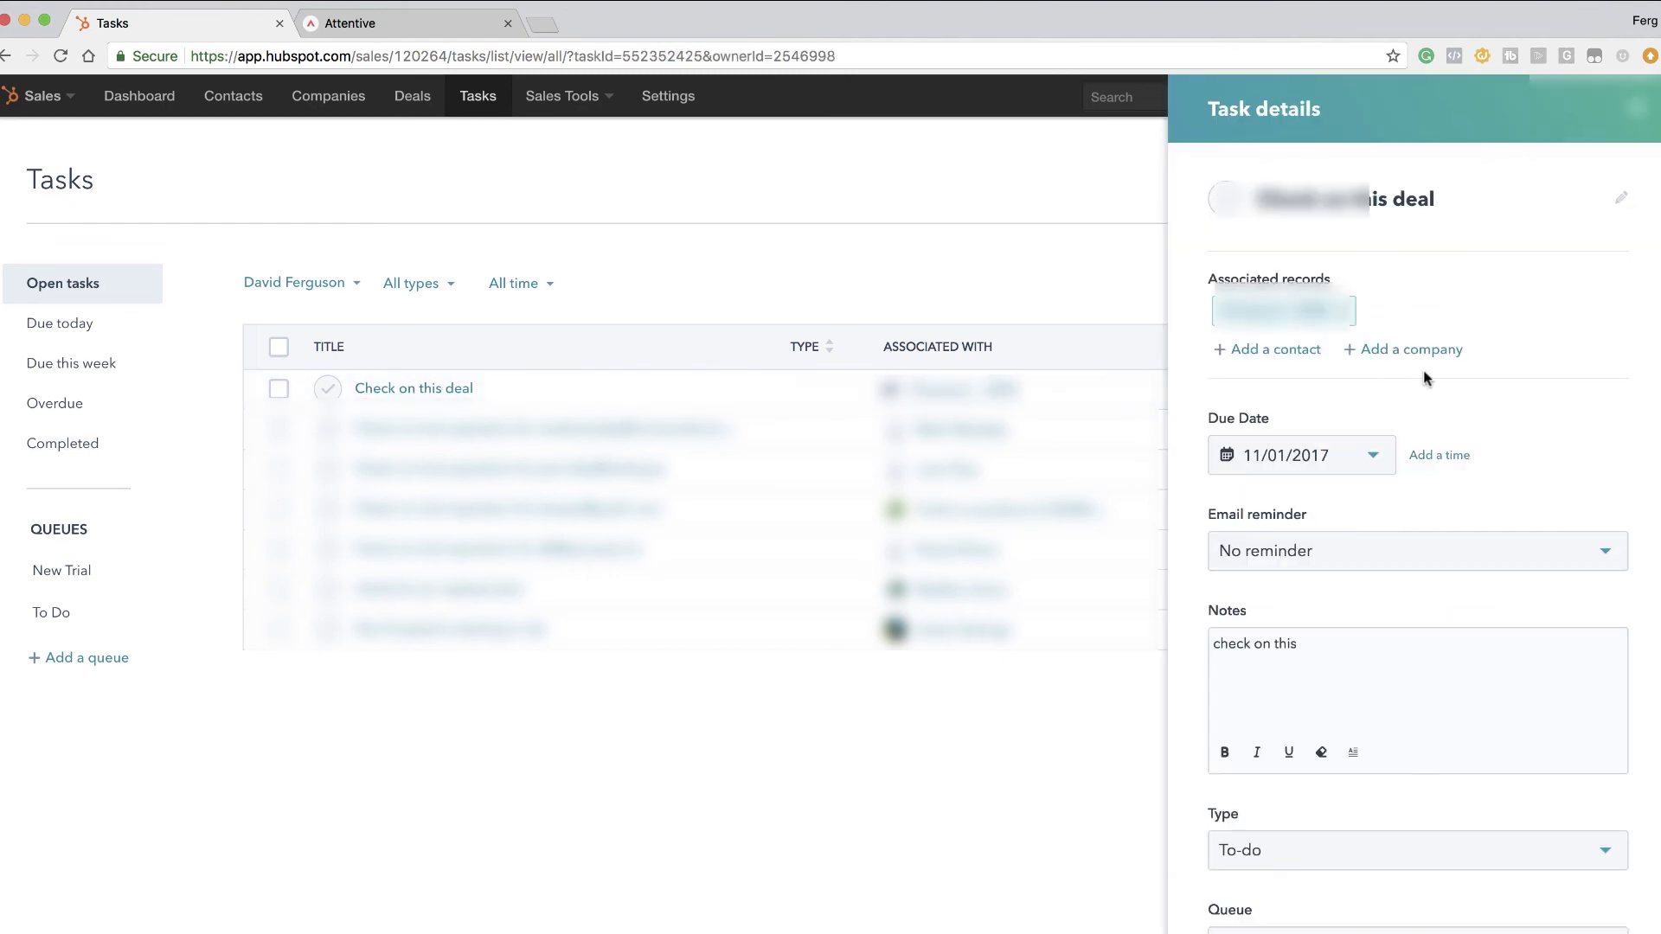
scroll(1426, 378, down, 3)
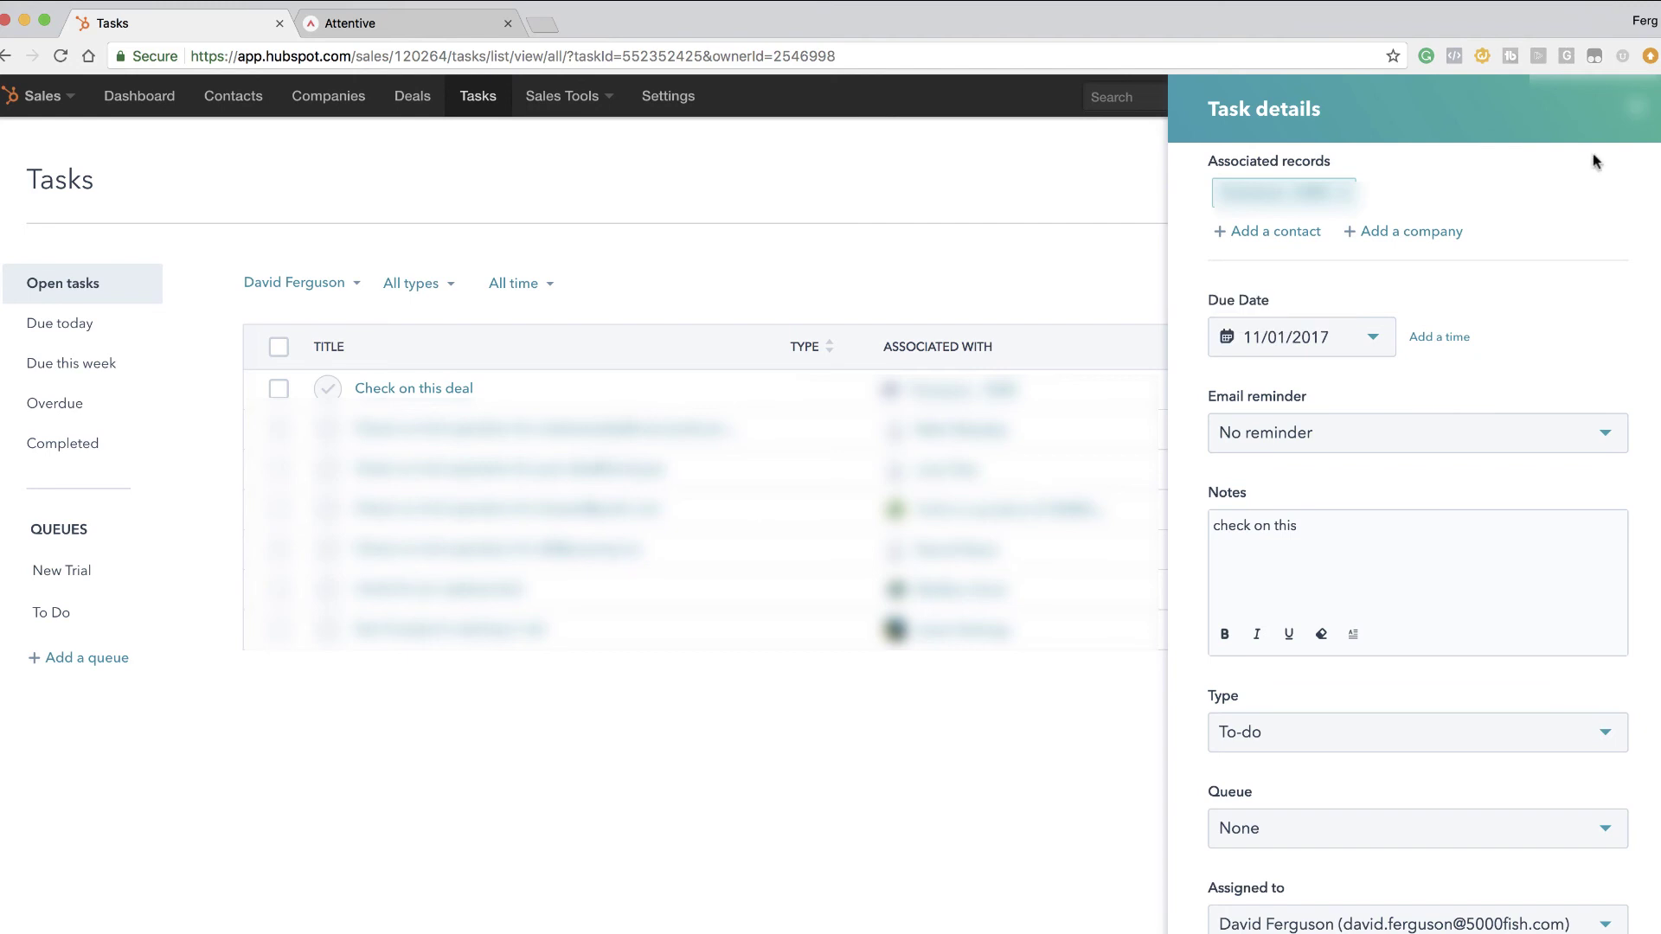
click(1637, 105)
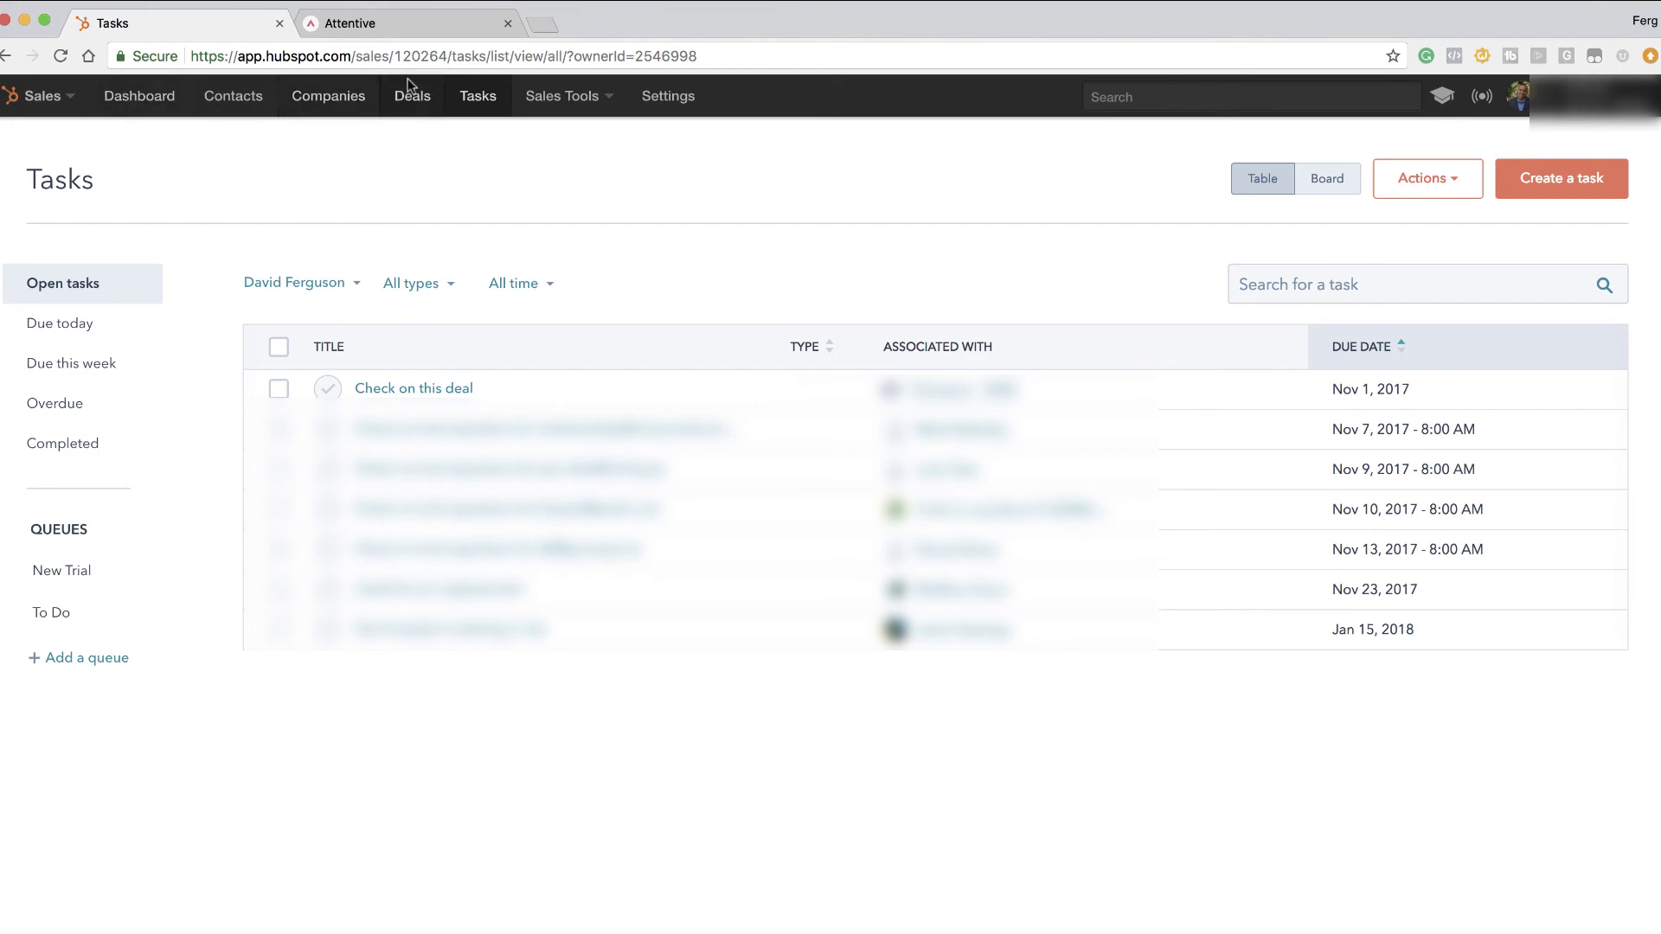
click(411, 24)
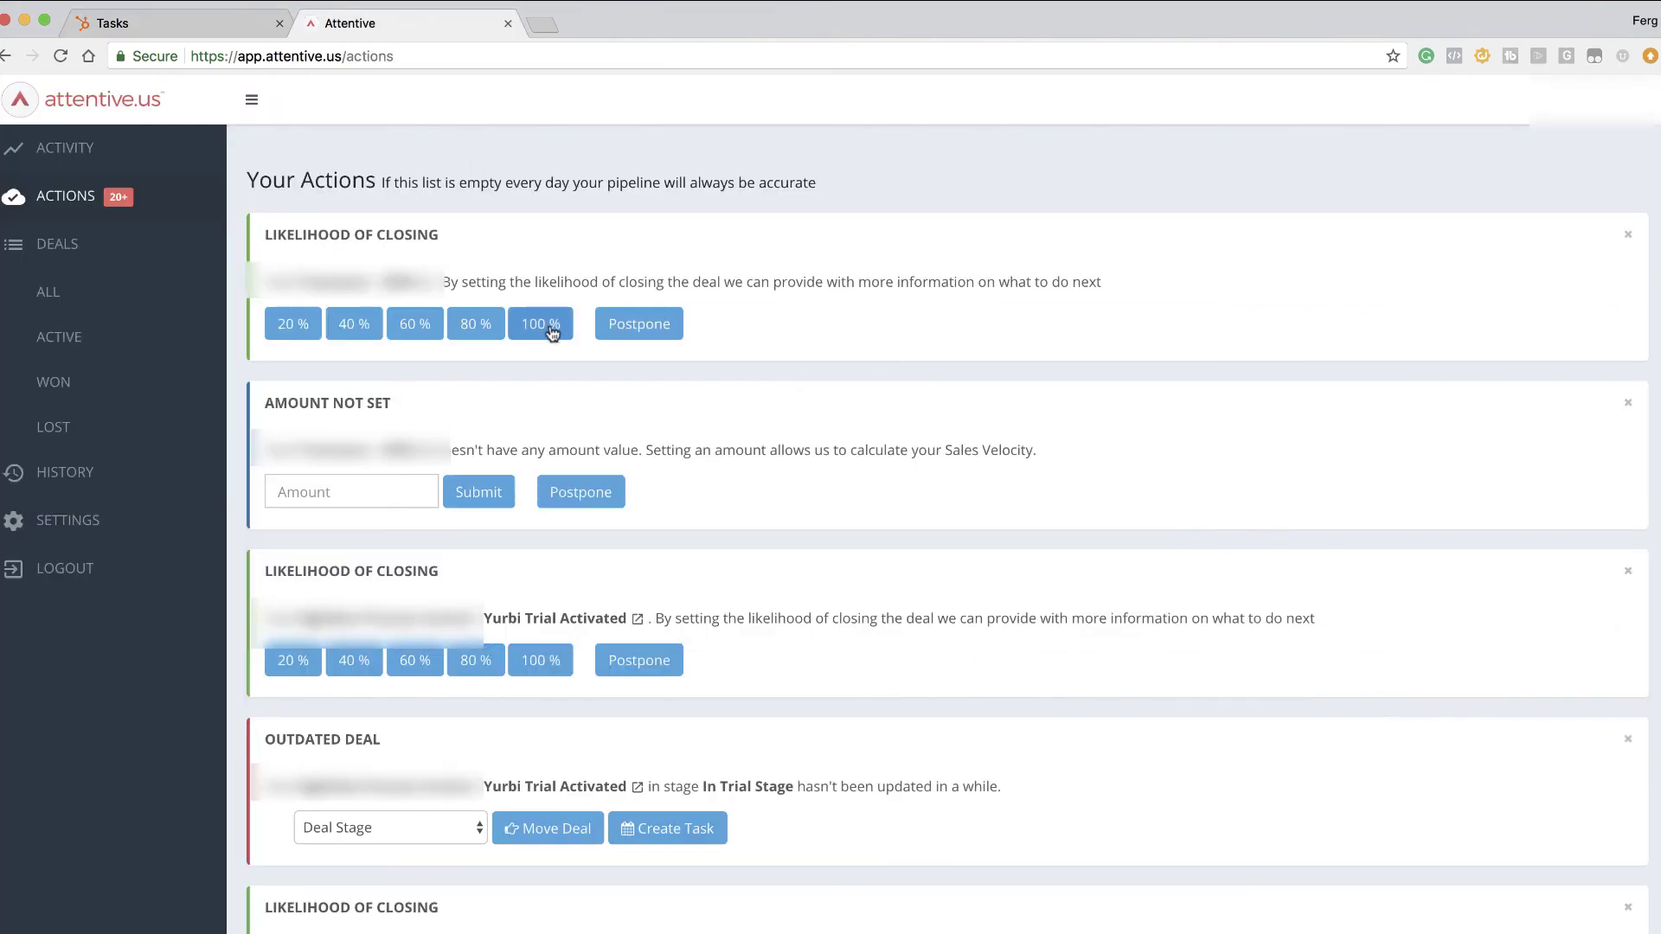